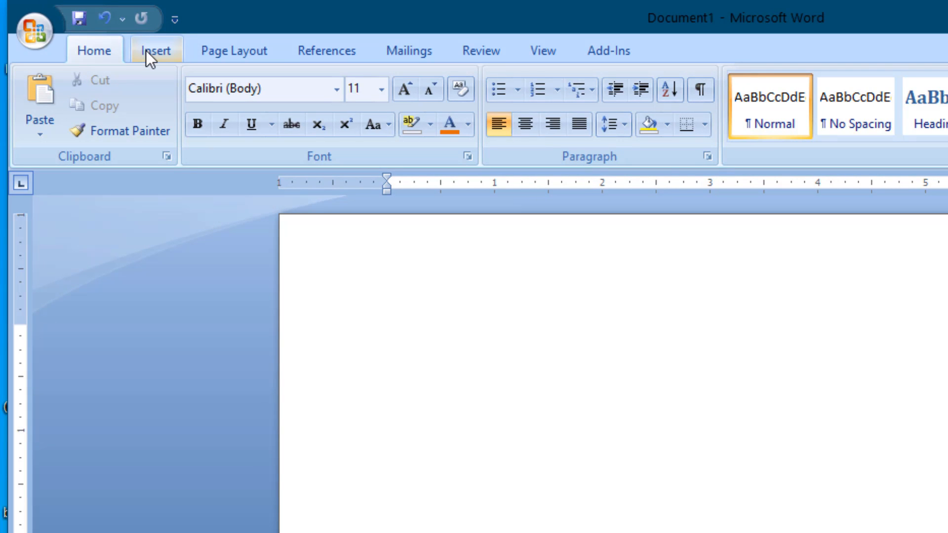
Step: Insert a table with two columns and two rows into the blank document
left_click(146, 50)
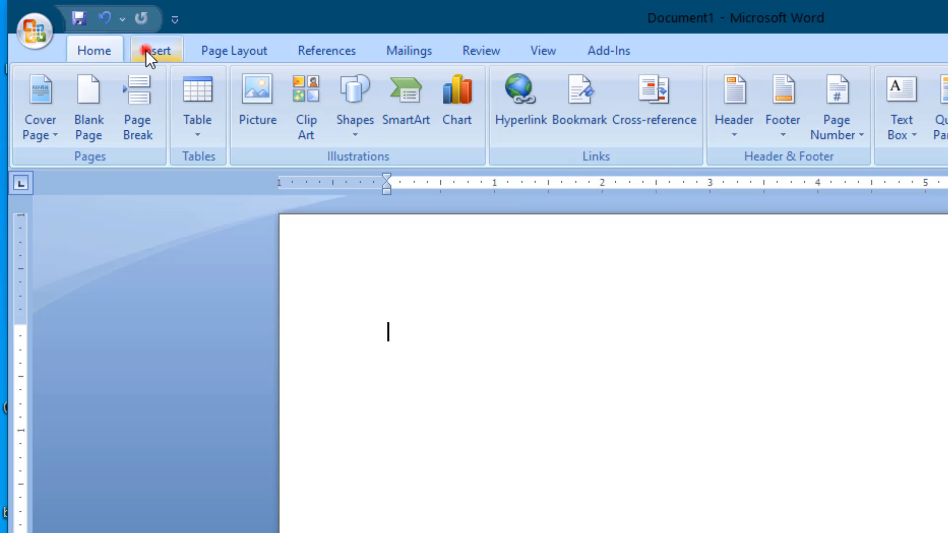
left_click(196, 135)
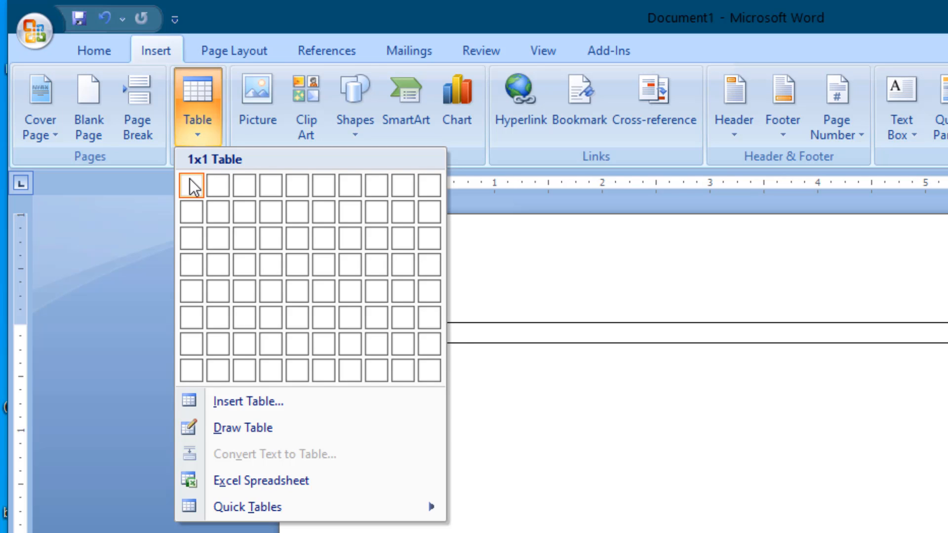
left_click(219, 209)
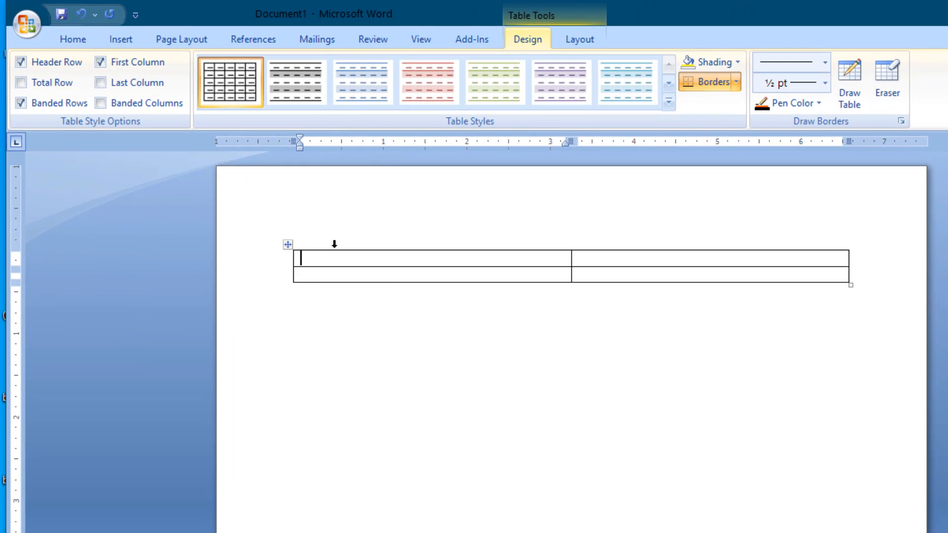
Step: Highlight the table's first column and clear the selection
left_click(401, 246)
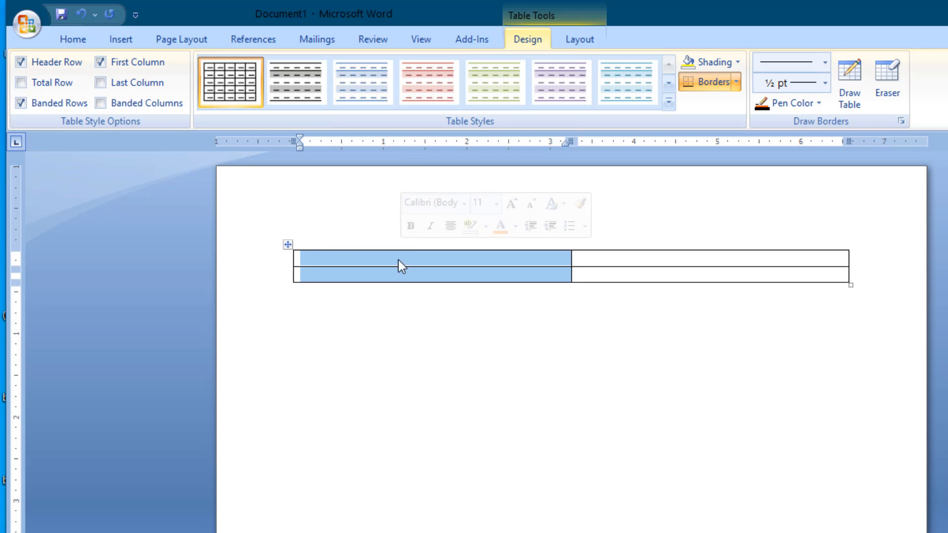
left_click(397, 244)
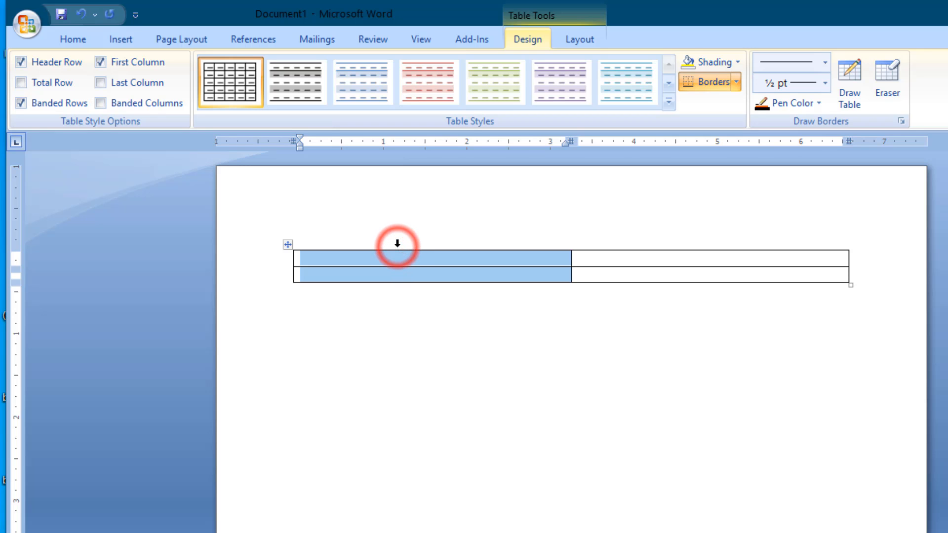
left_click(265, 260)
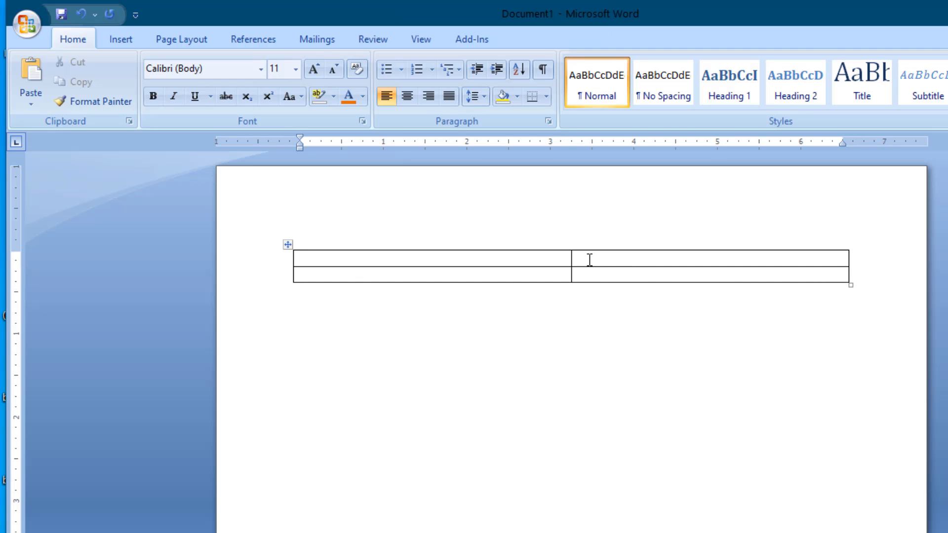
Step: Try nesting a table with 5 columns and 3 rows in the second cell of the table's first row, and undo it
left_click_drag(588, 258, 804, 272)
key("Left")
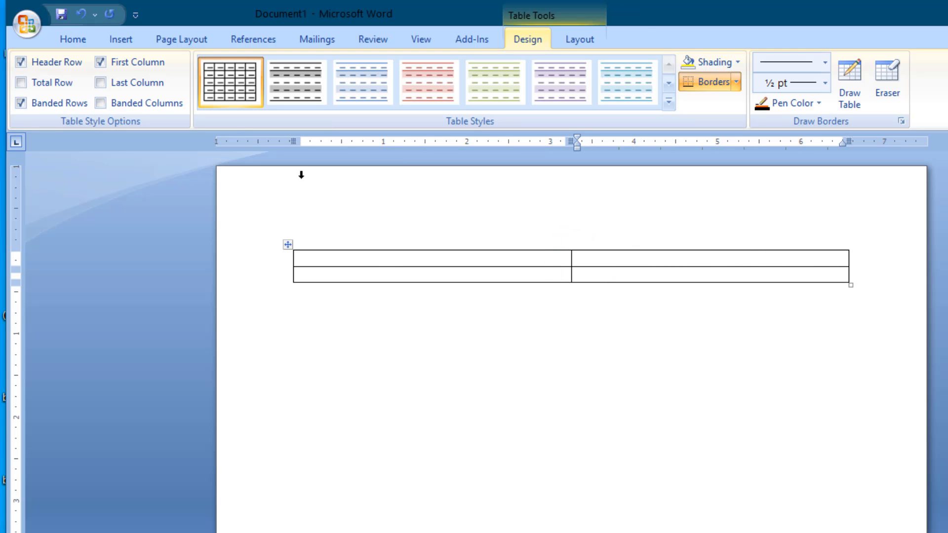
left_click(127, 43)
left_click(152, 98)
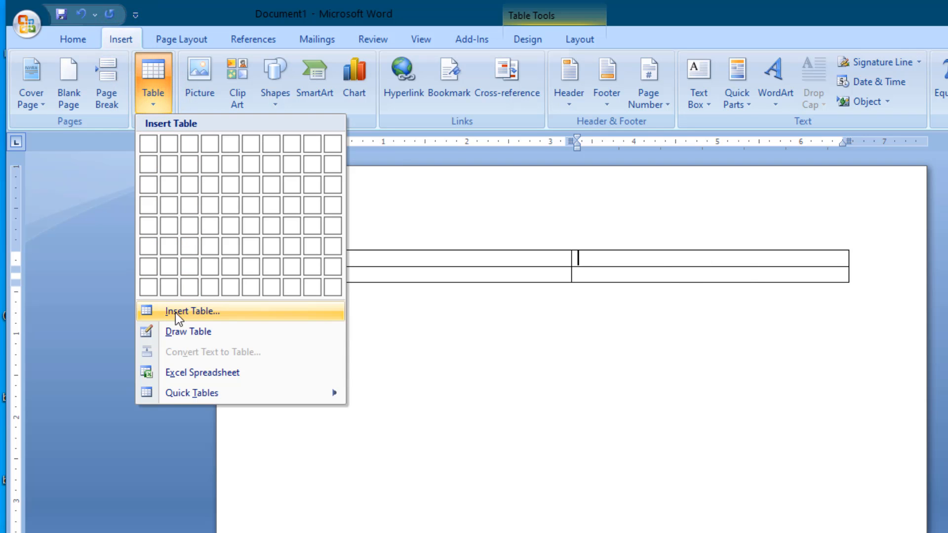
left_click(196, 312)
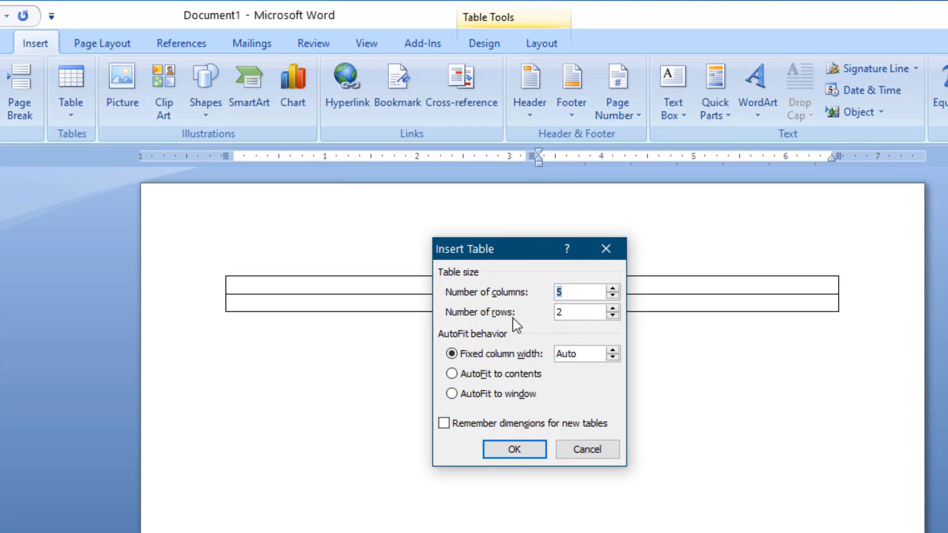
left_click(612, 317)
left_click(610, 302)
left_click(613, 308)
left_click(612, 308)
left_click(515, 448)
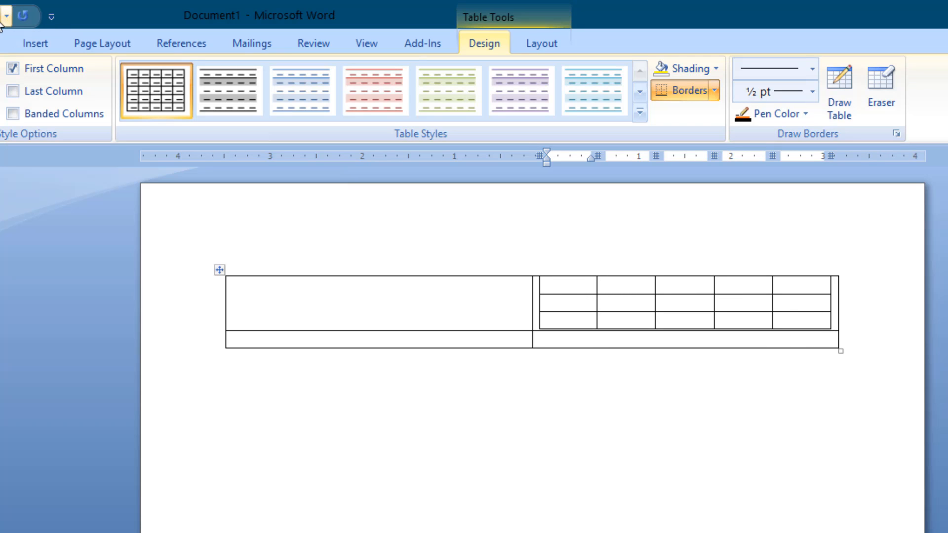
left_click(22, 15)
Step: Insert a table with 5 columns and 4 rows directly below the existing two-column table
left_click(842, 322)
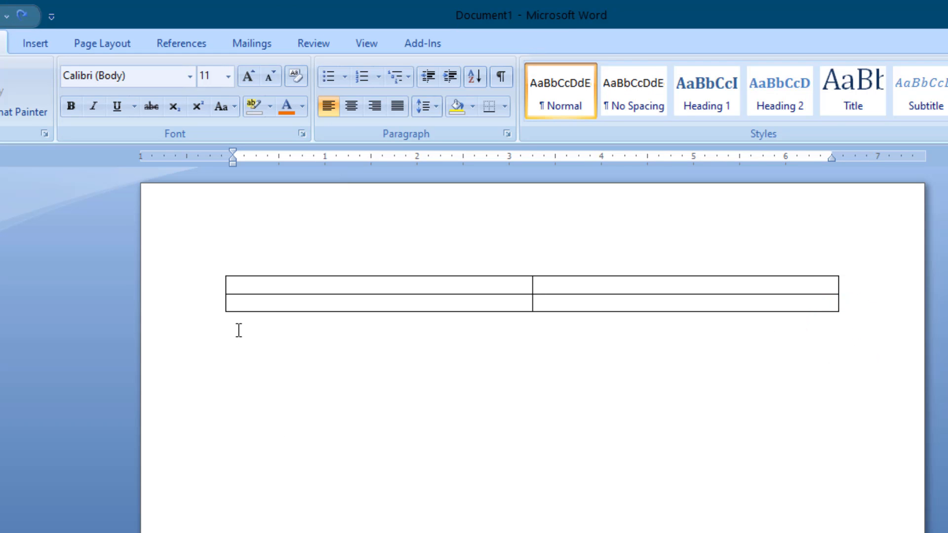
left_click(36, 42)
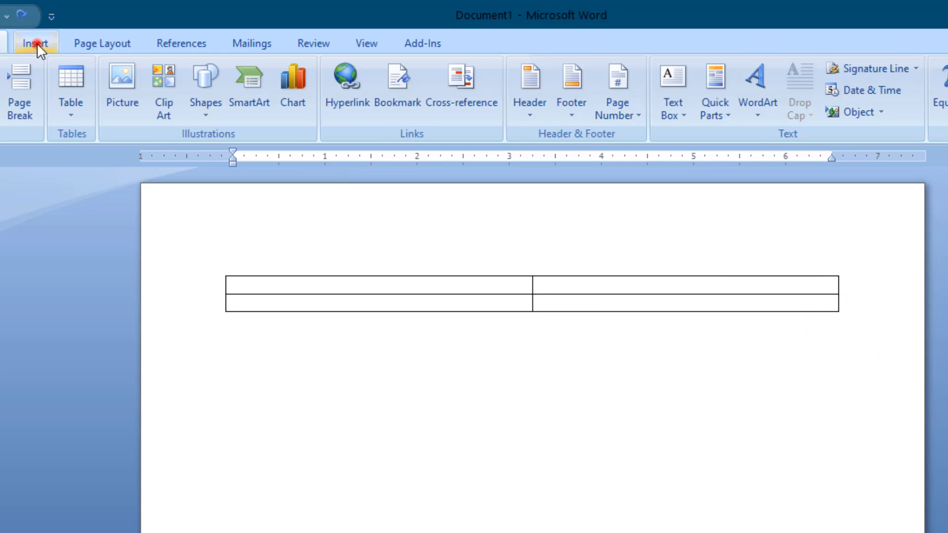
left_click(78, 111)
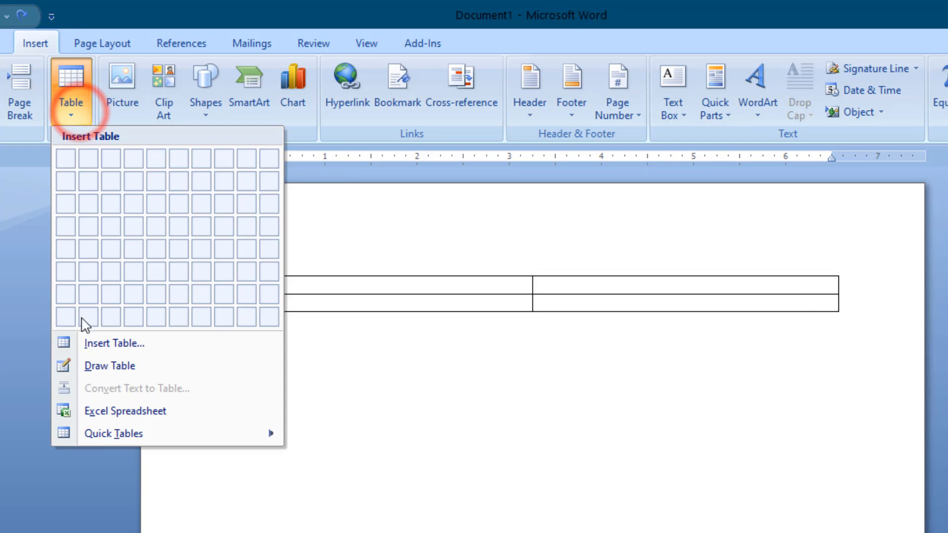
left_click(93, 340)
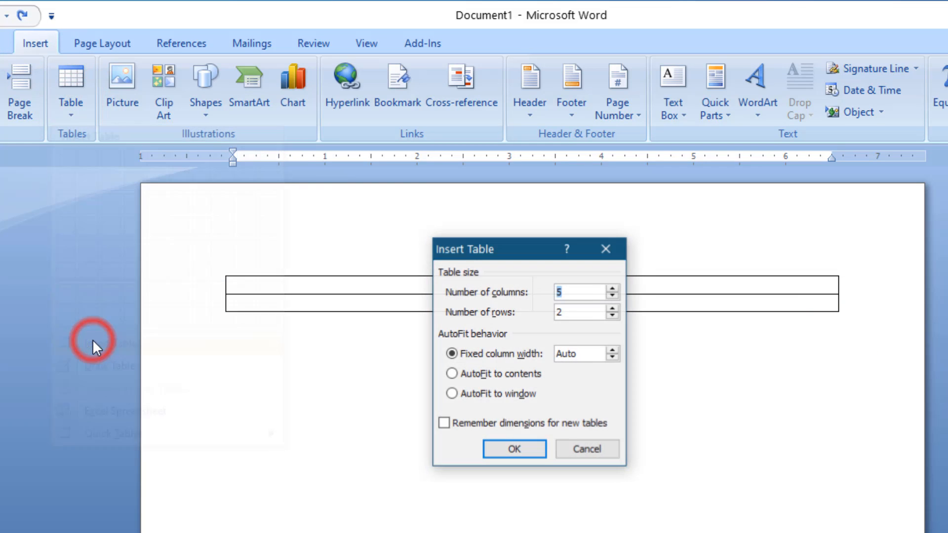
left_click(574, 295)
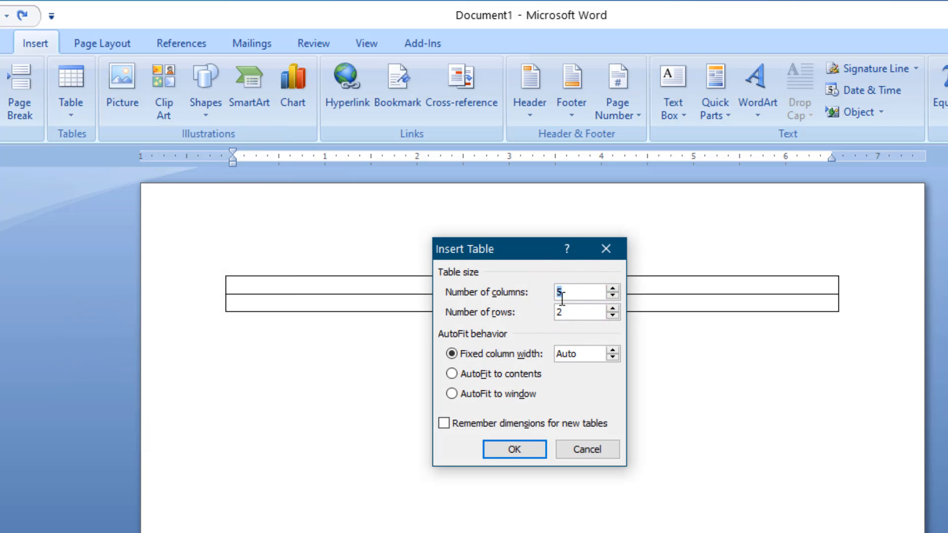
left_click(572, 309)
key("BackSpace")
type("4")
left_click(524, 445)
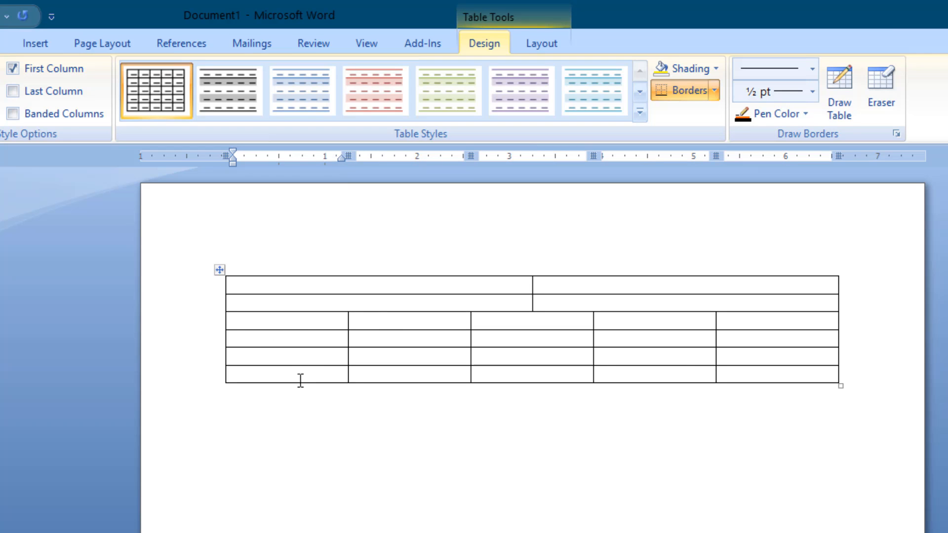
Step: Highlight the columns of the combined table and its four lower rows to examine the layout, and clear the selection
left_click(220, 270)
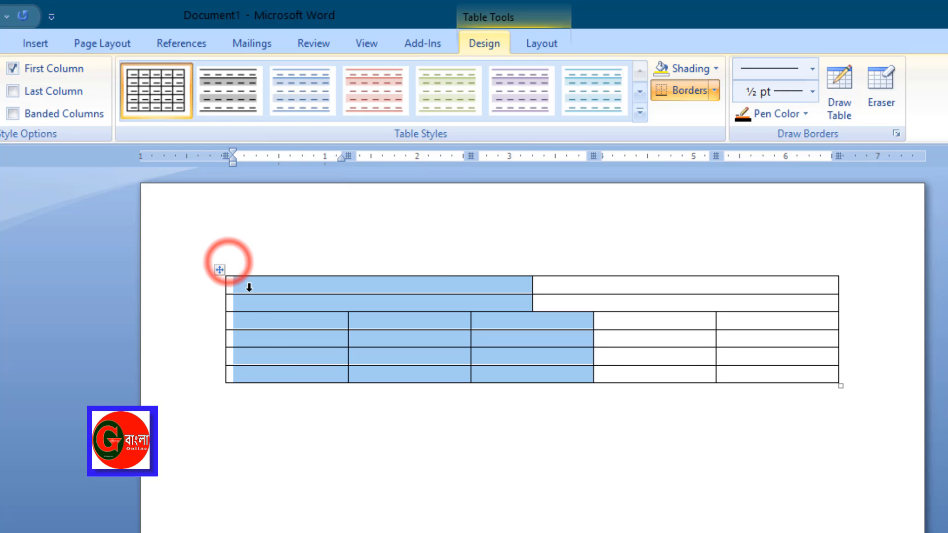
left_click(319, 385)
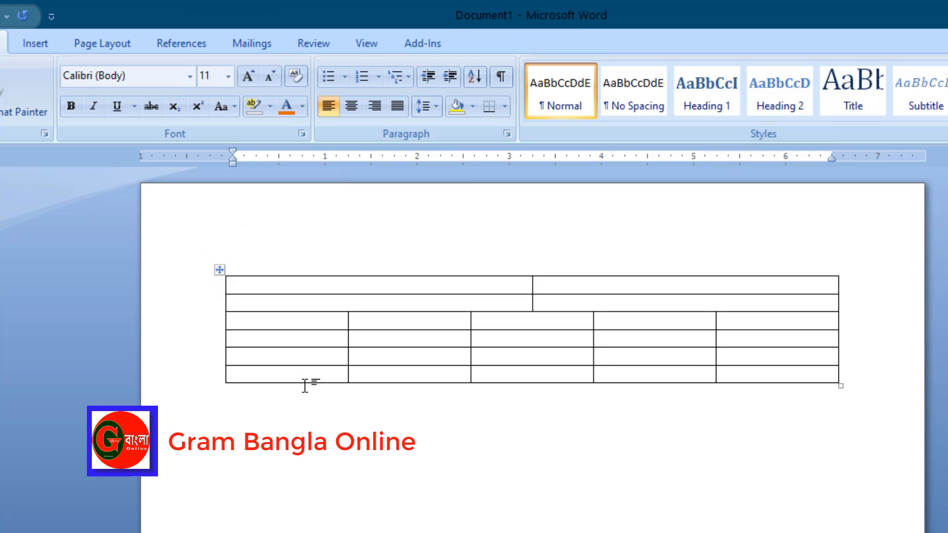
left_click(254, 284)
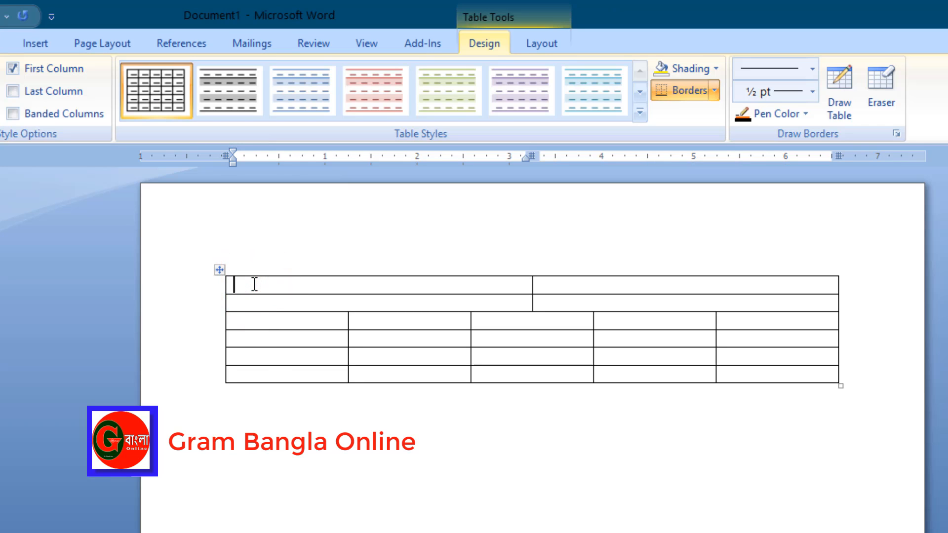
left_click(253, 284)
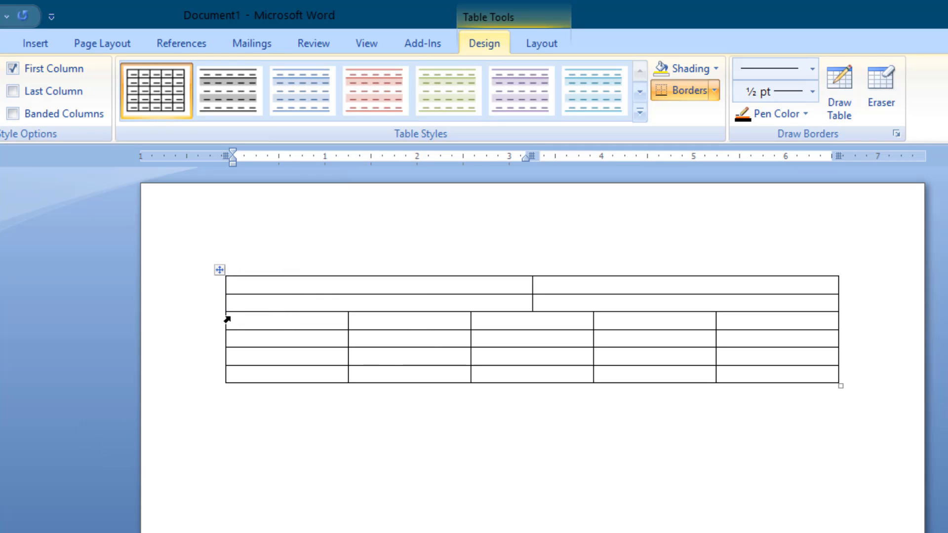
left_click_drag(231, 322, 817, 394)
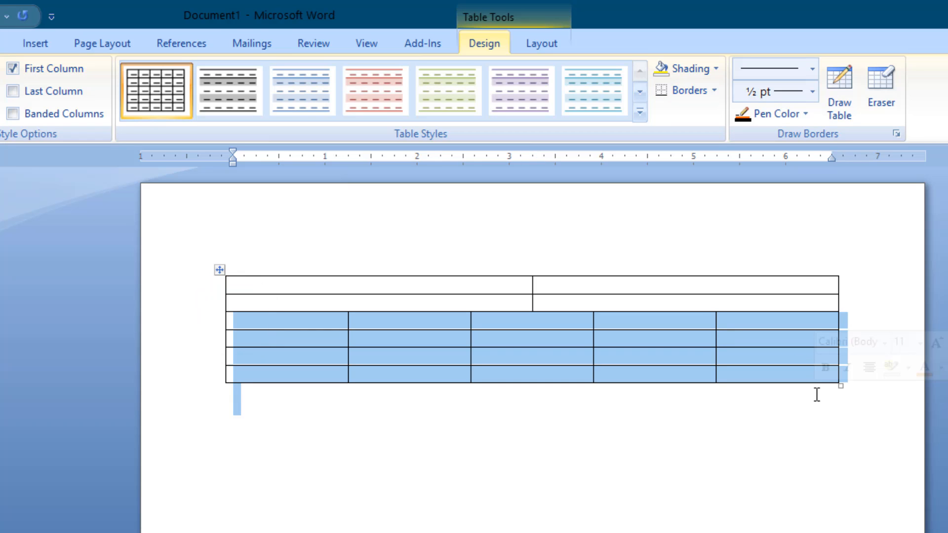
left_click(874, 418)
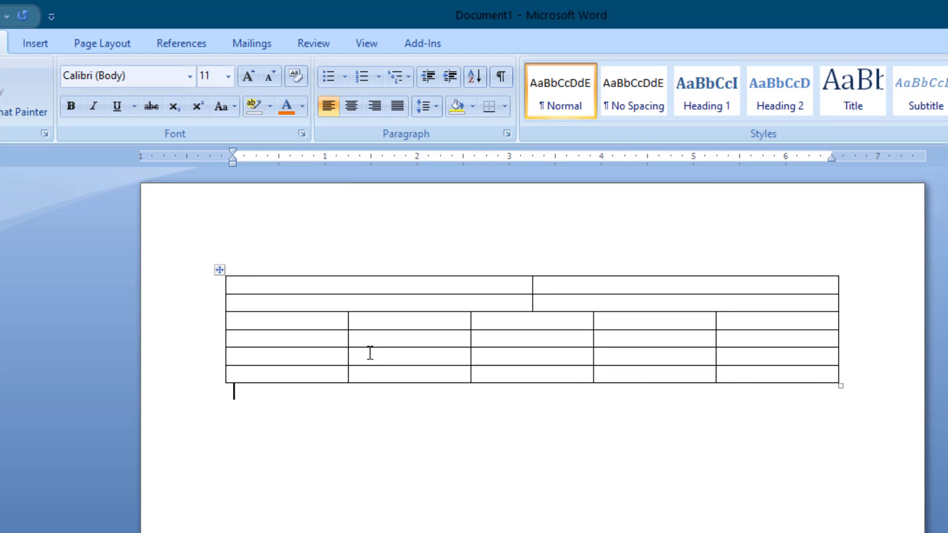
Step: Use Draw Table to add vertical borders through the two upper rows' first cells, the whole first column, and the four lower rows' third cells
left_click(35, 43)
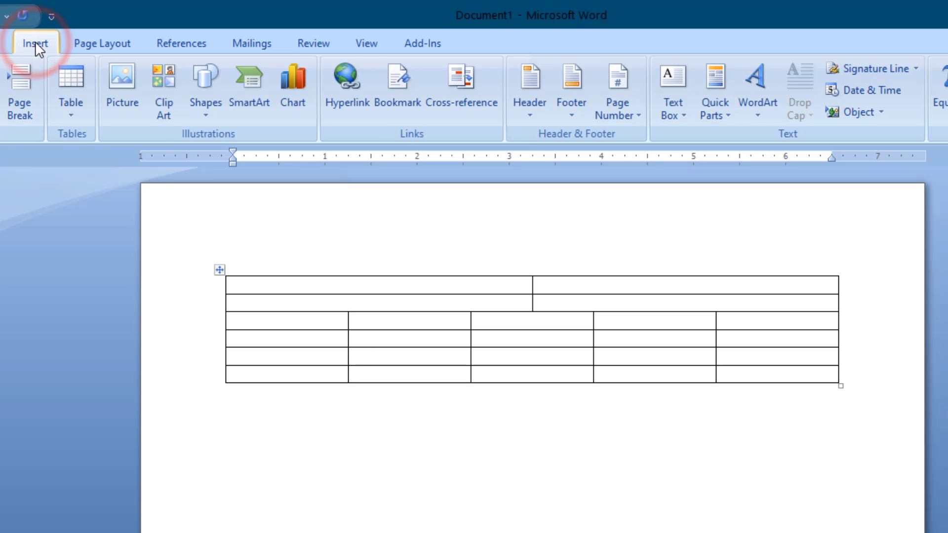
left_click(72, 112)
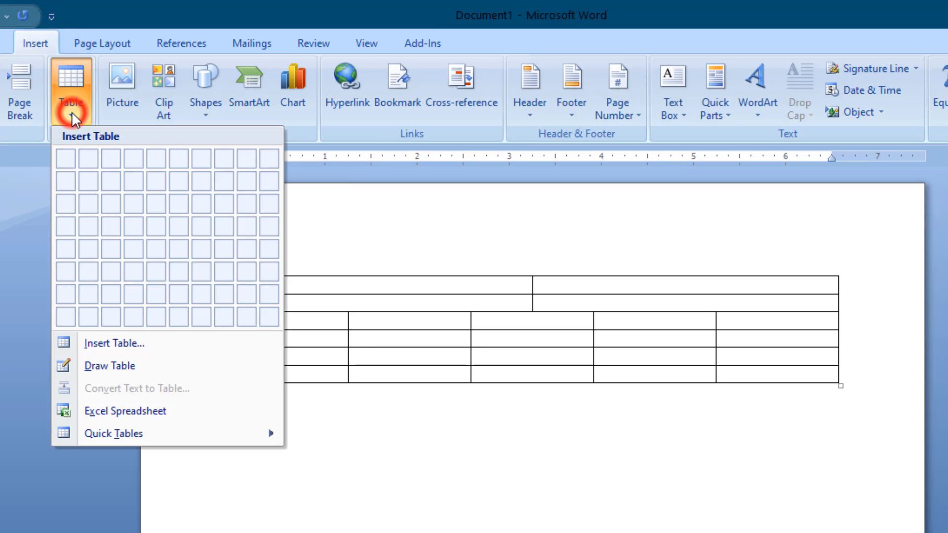
left_click(114, 368)
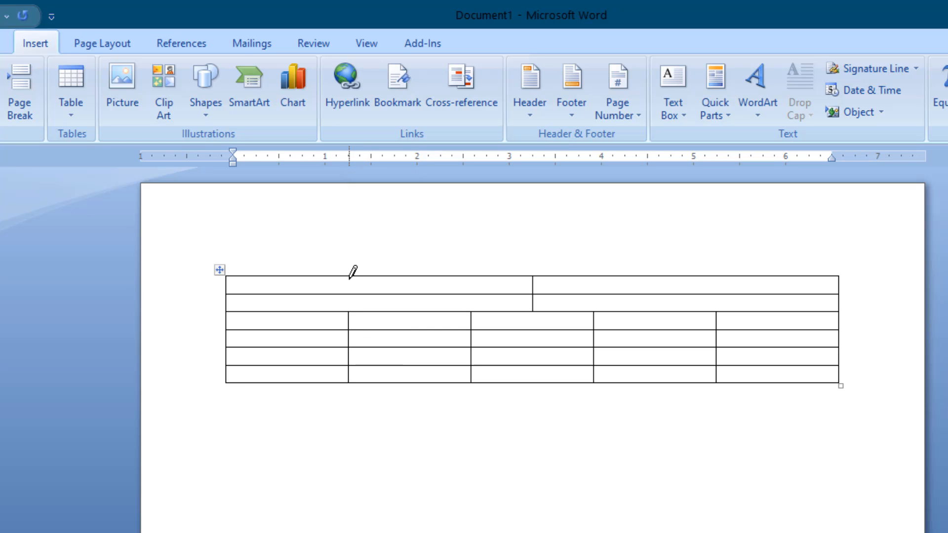
left_click_drag(351, 274, 351, 303)
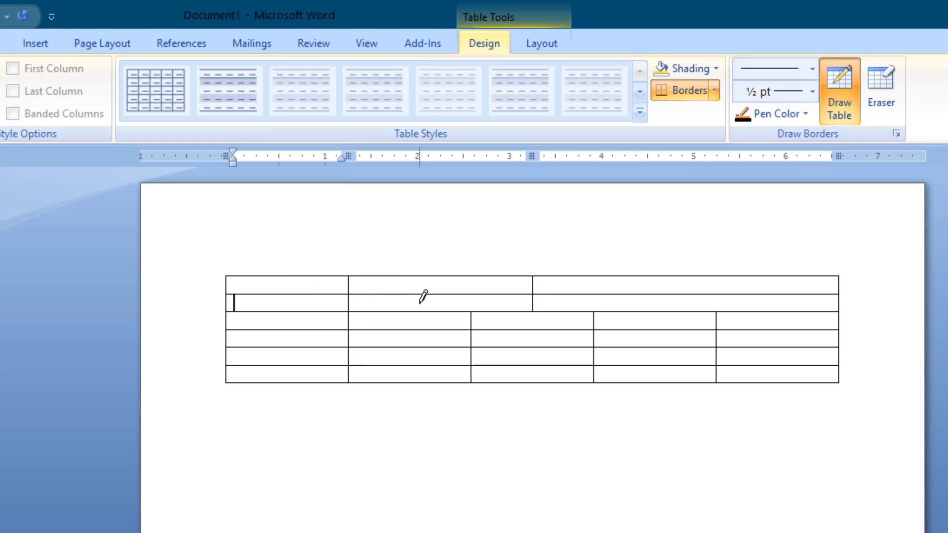
left_click_drag(290, 276, 290, 382)
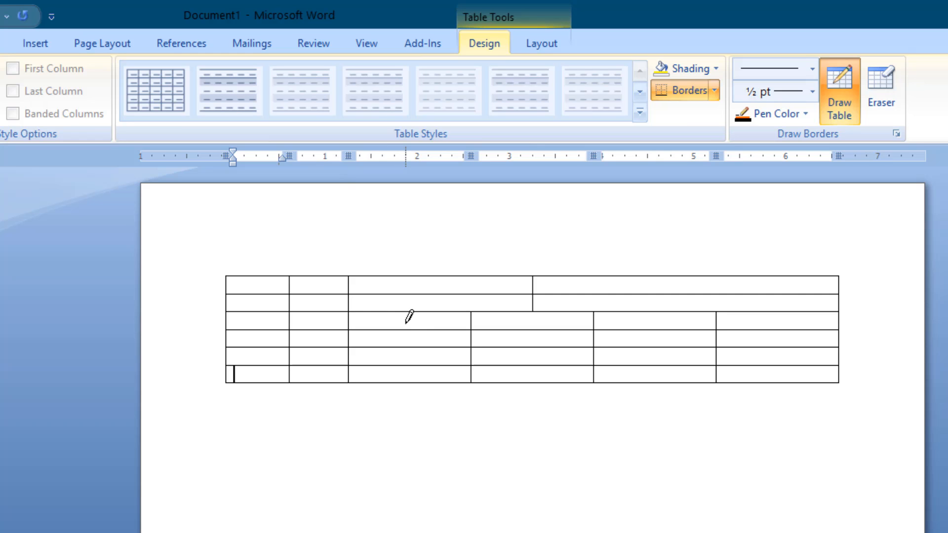
left_click_drag(406, 322, 400, 382)
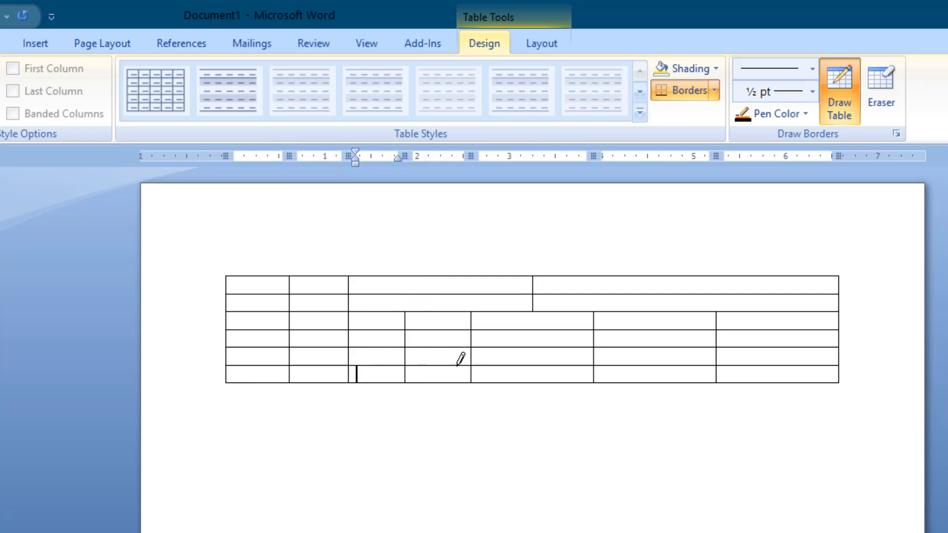
Step: Browse the built-in Quick Tables and insert Calendar 2 into the third cell of the table's last row
left_click(44, 44)
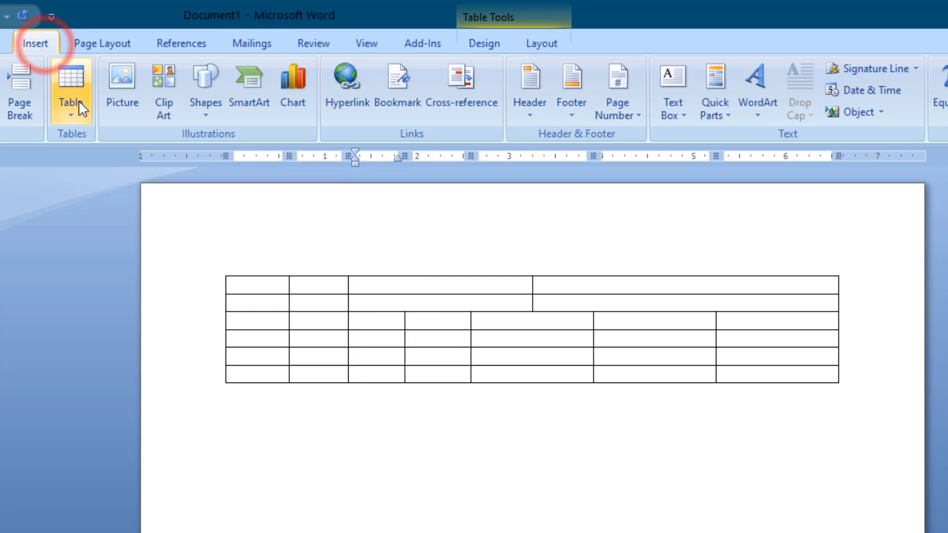
left_click(79, 114)
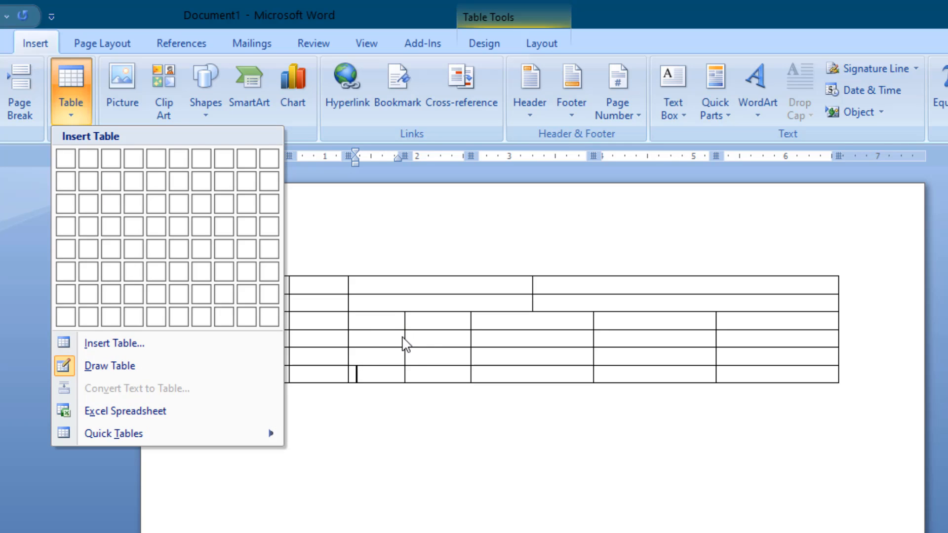
left_click(225, 434)
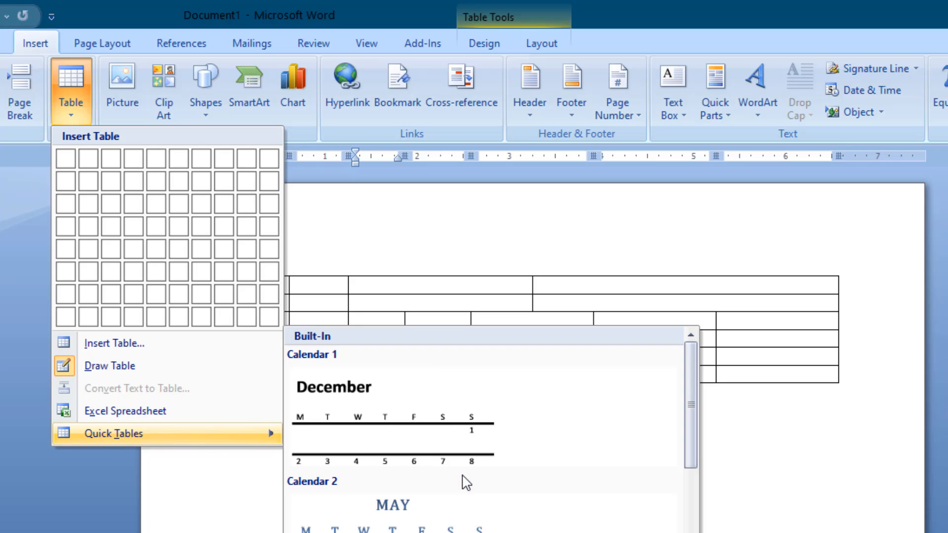
scroll(462, 491, "down", 5)
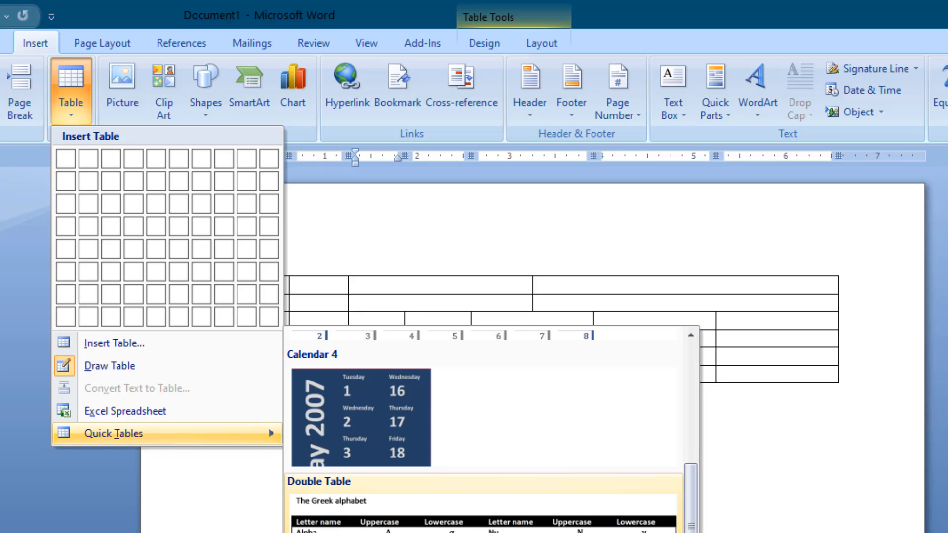
scroll(484, 430, "down", 3)
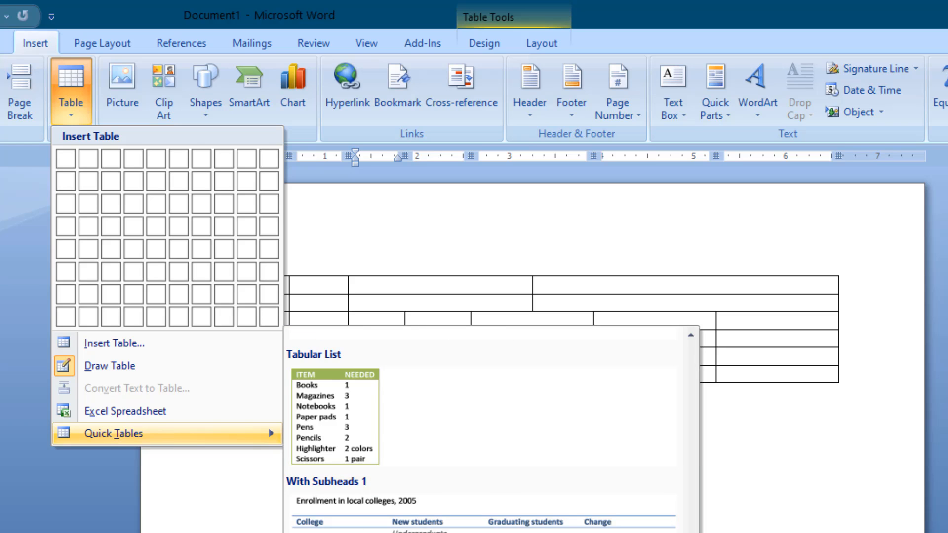
scroll(484, 429, "up", 10)
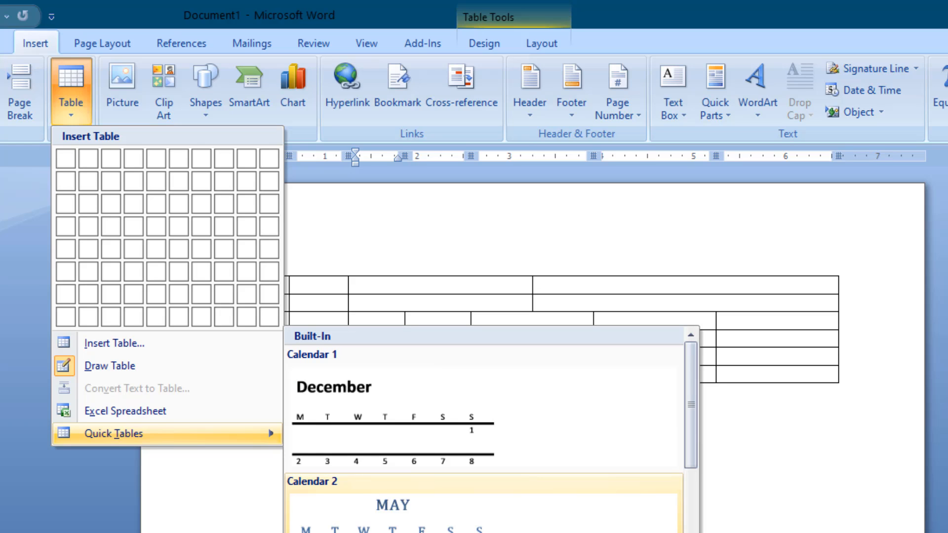
left_click(396, 508)
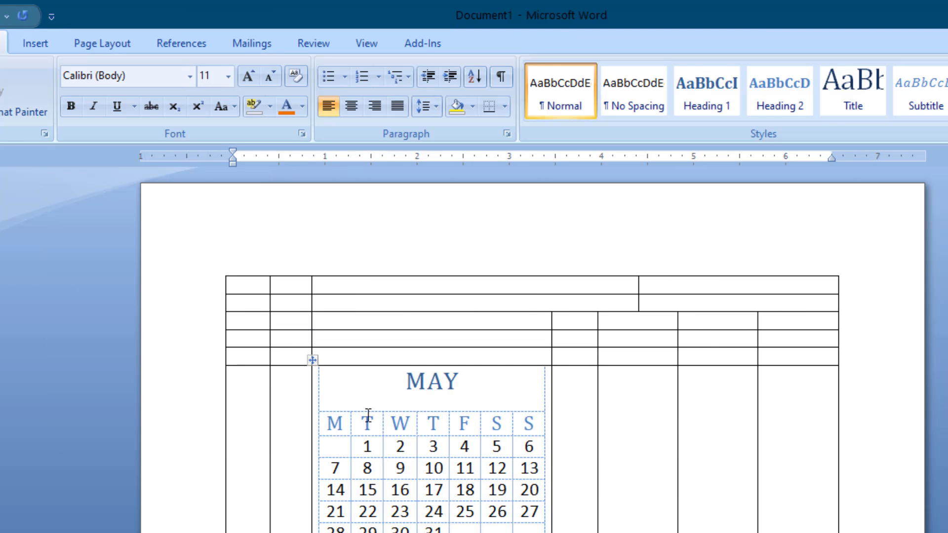
Step: Undo the nested Calendar 2 insertion and add two rows at the bottom of the table
left_click(361, 394)
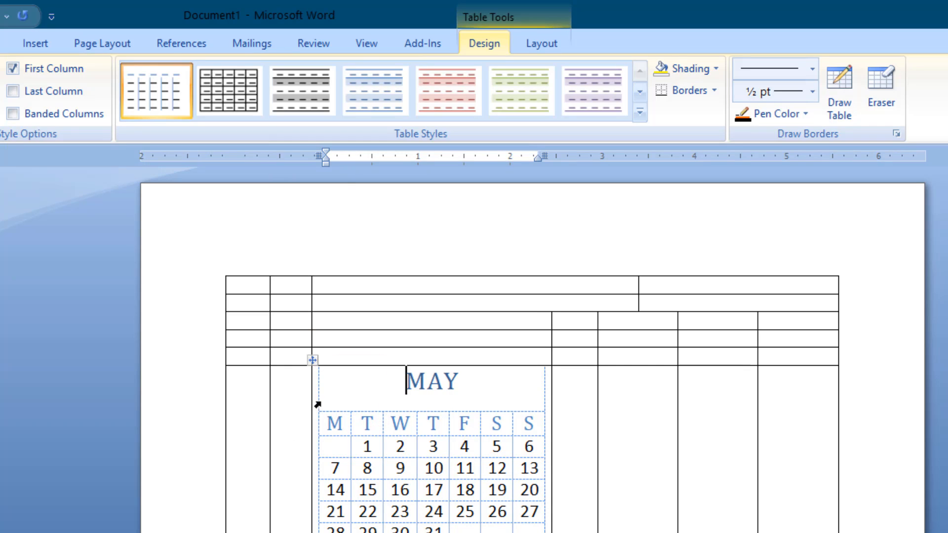
scroll(366, 386, "down", 2)
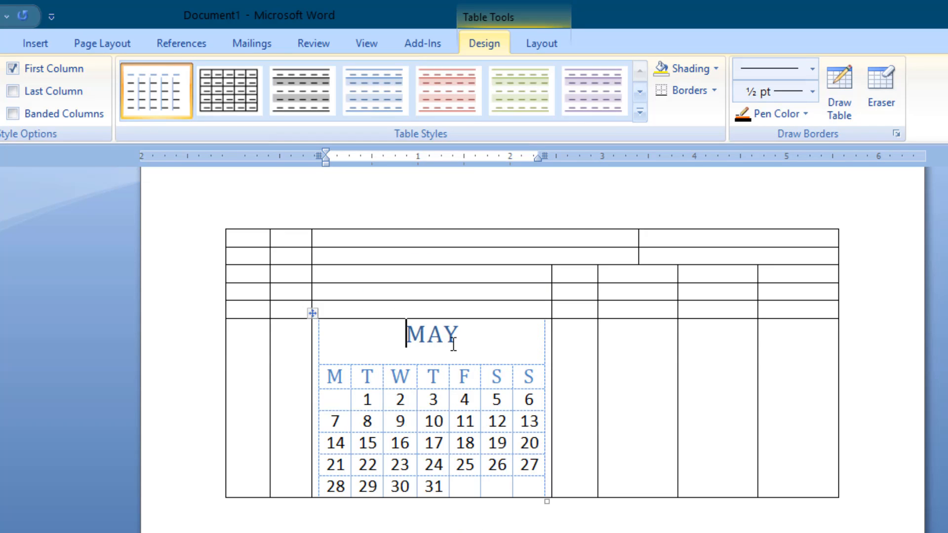
key("ctrl+z")
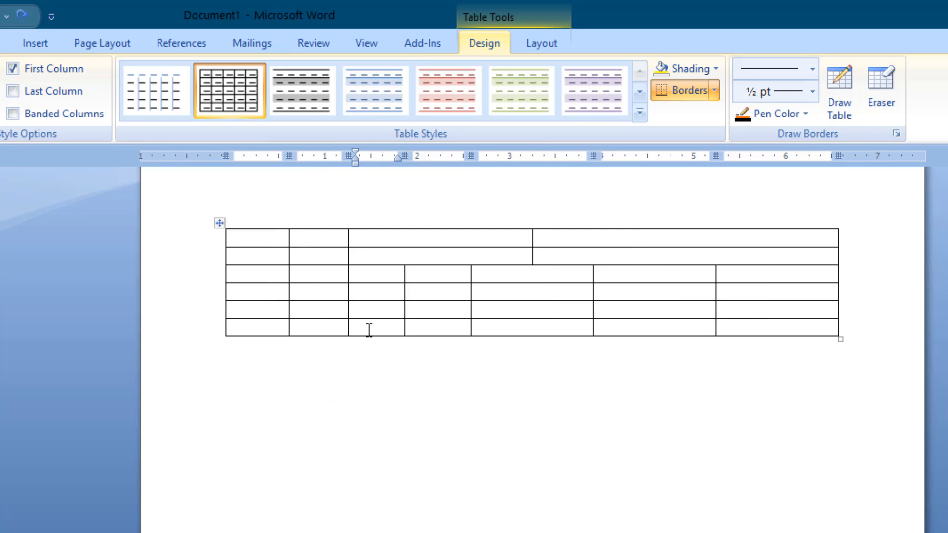
left_click(849, 333)
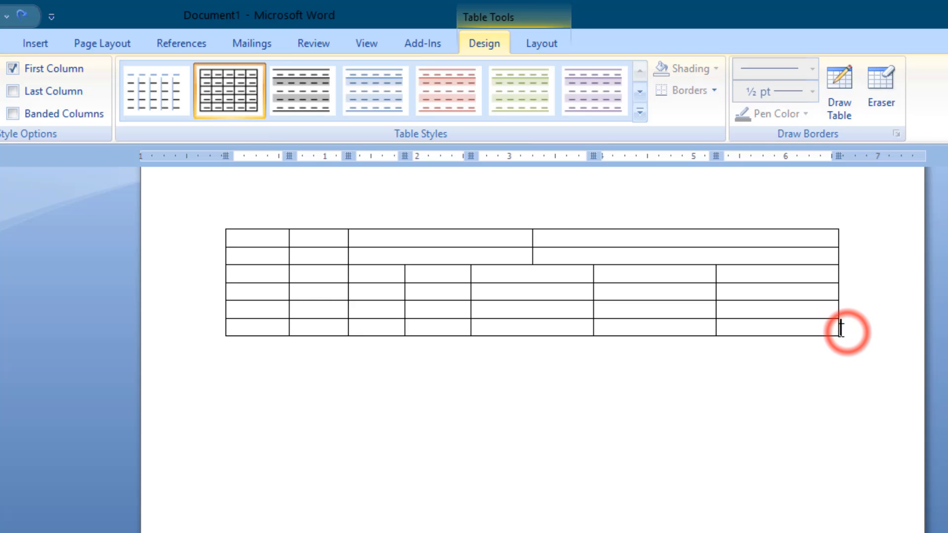
key("Return")
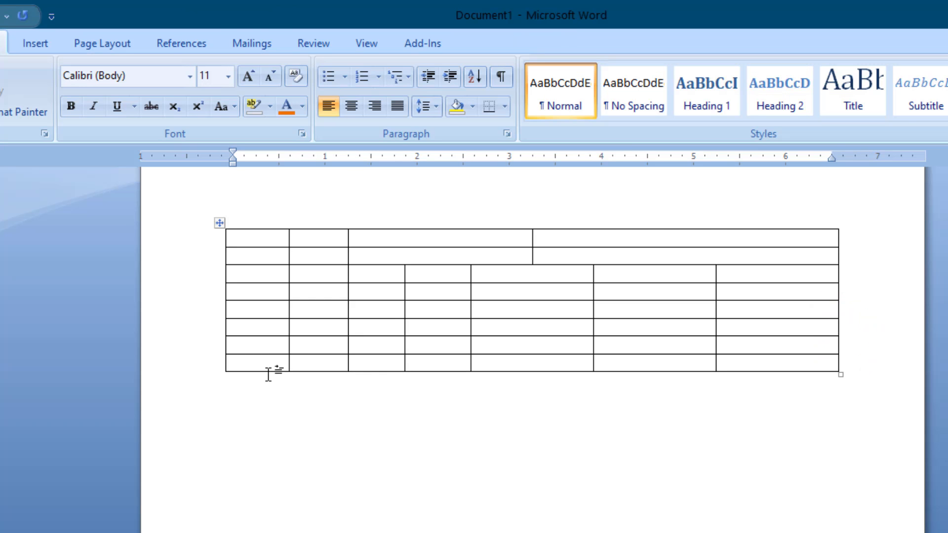
Step: Insert the built-in Calendar 2 quick table directly below the bordered table
left_click(35, 43)
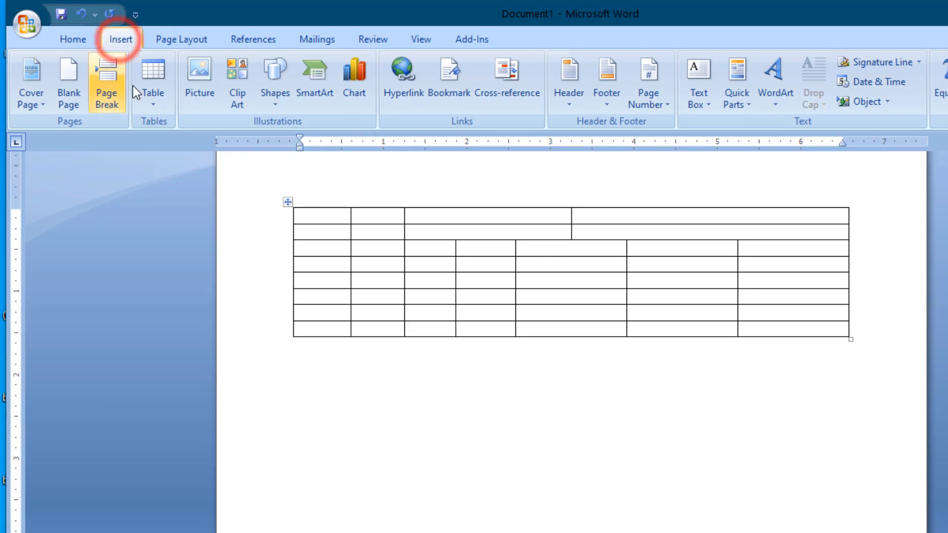
left_click(154, 102)
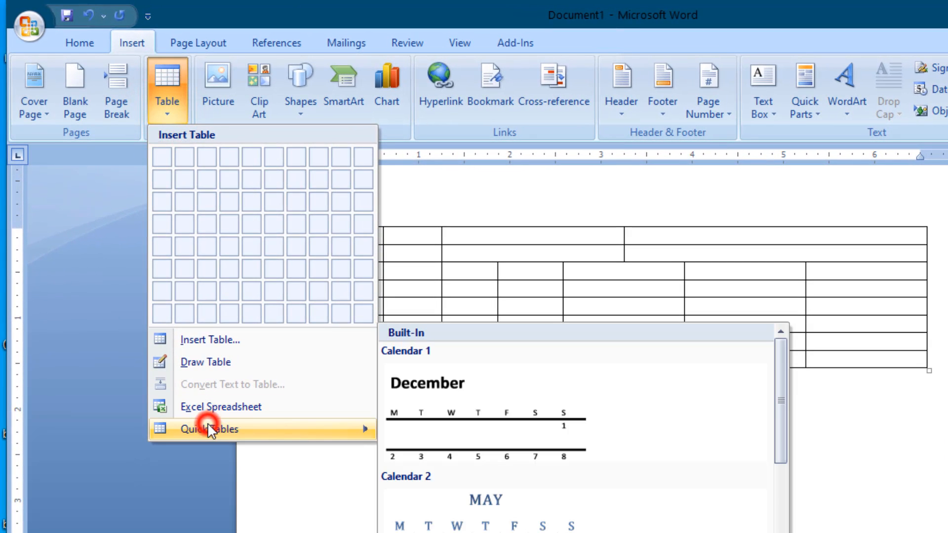
left_click(207, 423)
left_click(486, 499)
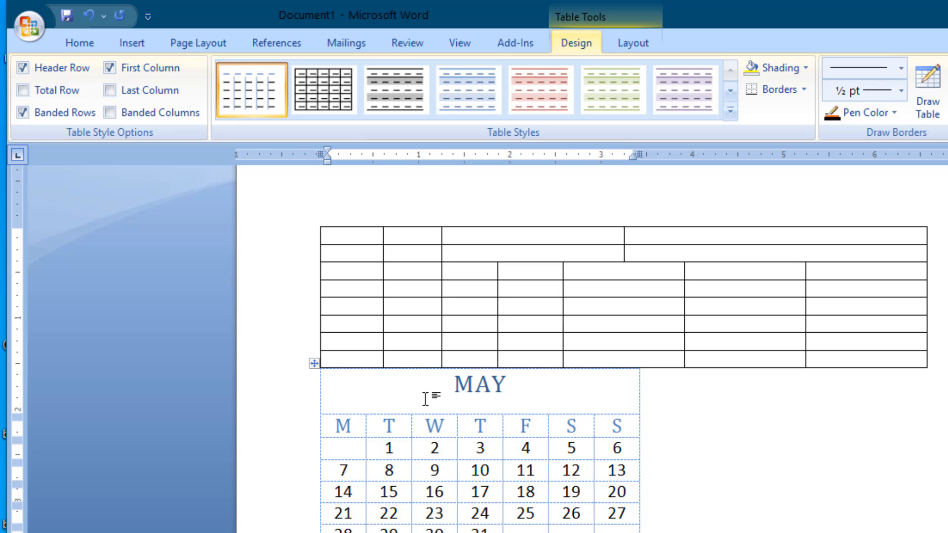
Step: Select the May calendar and apply the green Light Shading table style to it
left_click(745, 532)
left_click_drag(444, 380, 612, 532)
left_click(647, 449)
left_click_drag(415, 385, 647, 532)
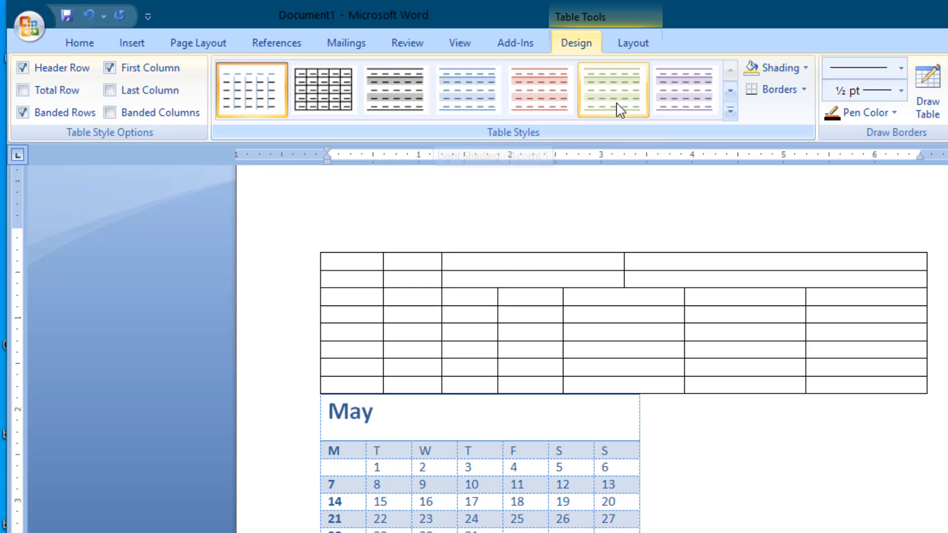
left_click(583, 104)
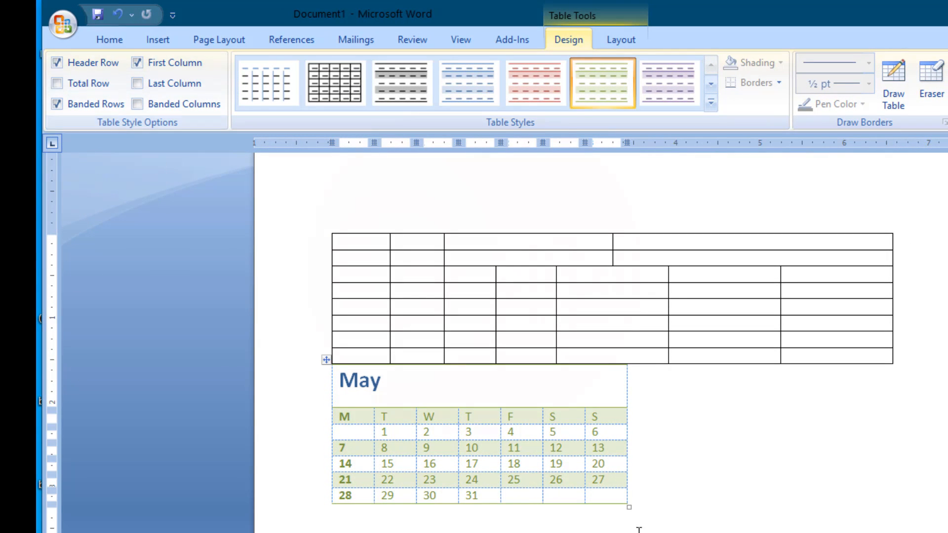
Step: Turn off the Header Row style option for the May calendar
left_click_drag(687, 527, 309, 393)
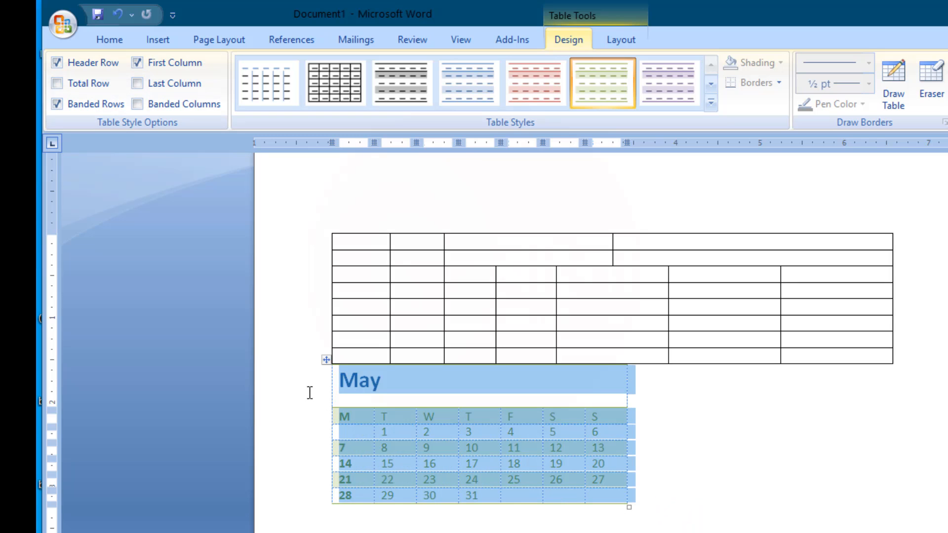
left_click(324, 380)
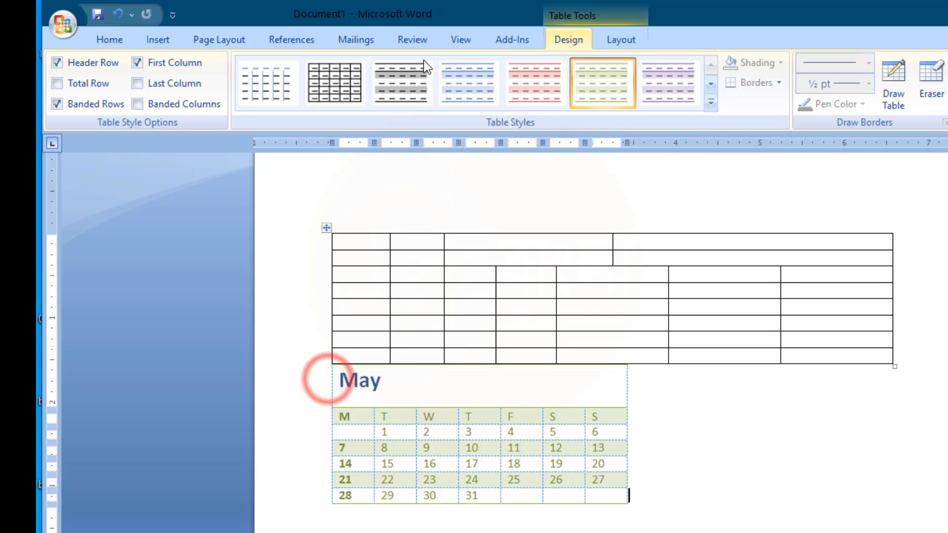
left_click(611, 88)
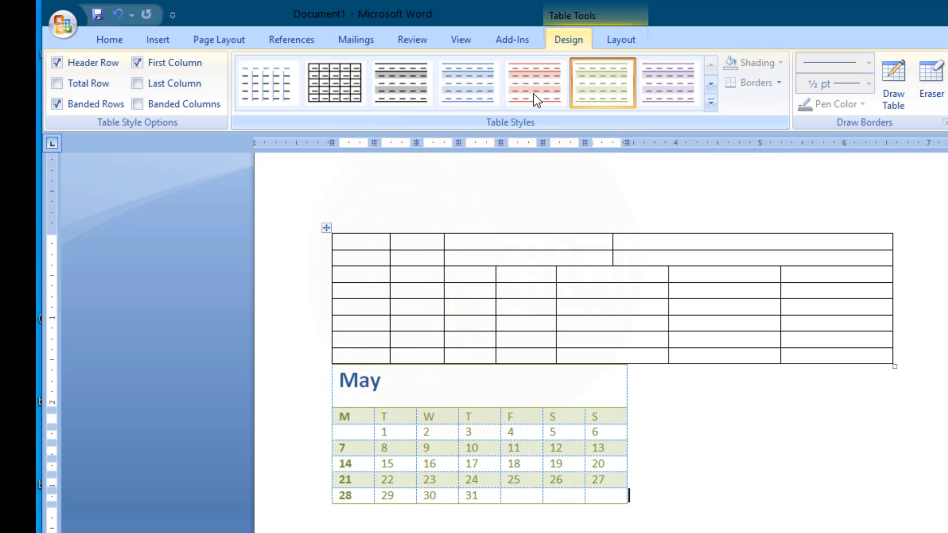
left_click(57, 63)
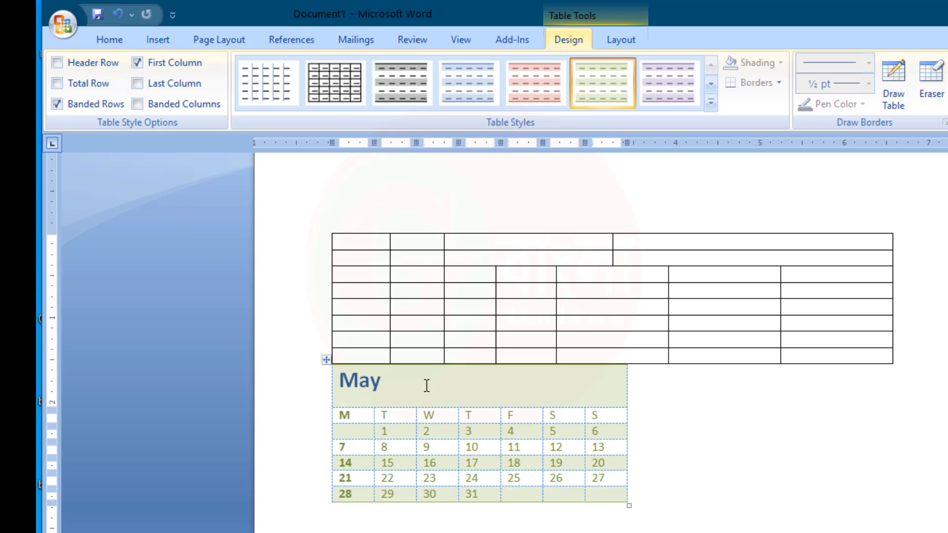
Step: Browse the built-in table styles for the May calendar and return to the table design options without choosing another style
left_click(713, 105)
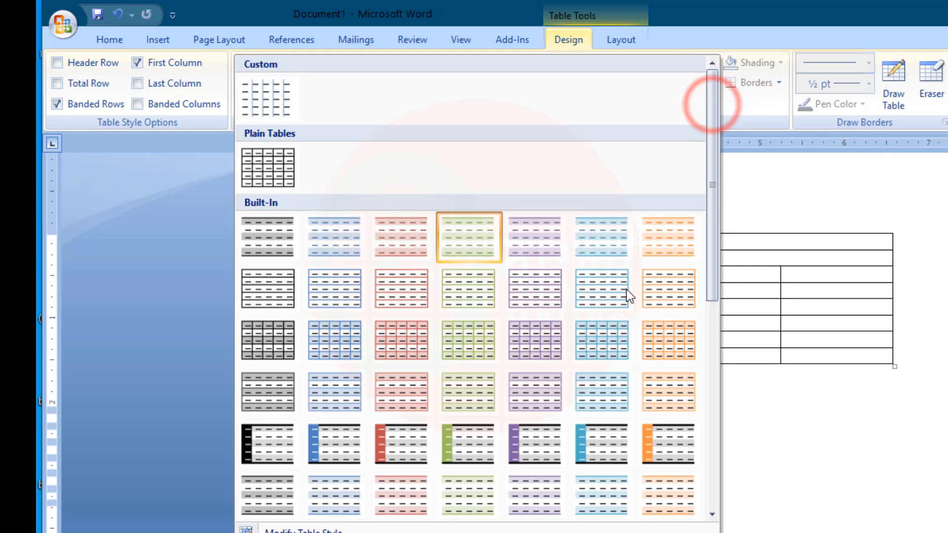
scroll(449, 466, "down", 5)
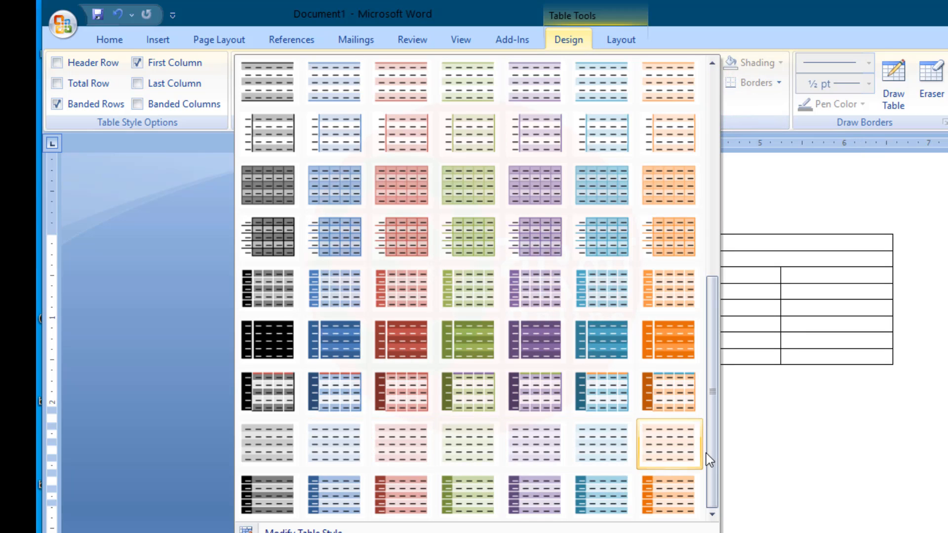
left_click(780, 524)
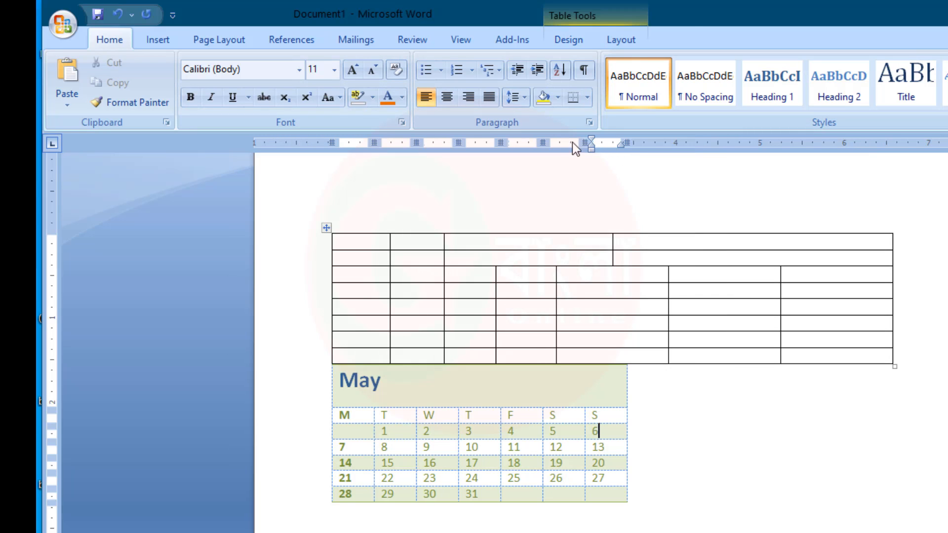
left_click(578, 39)
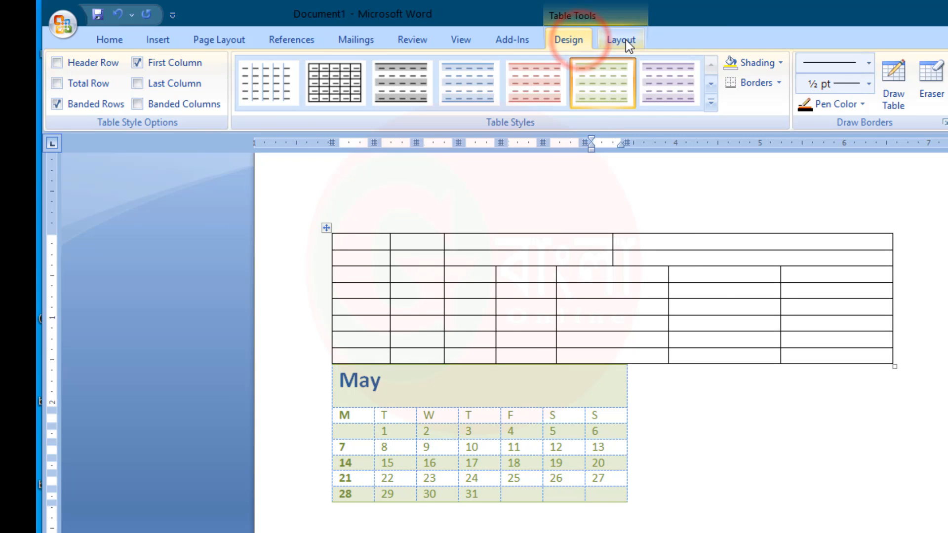
left_click(623, 40)
left_click(567, 39)
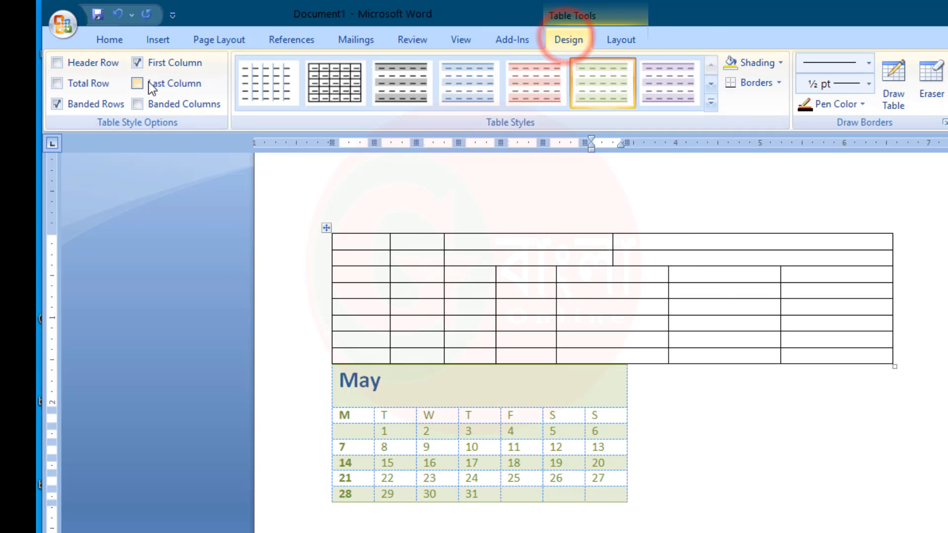
Step: Turn on the Header Row, Total Row, Last Column and Banded Columns style options for the May calendar
left_click_drag(673, 491, 347, 402)
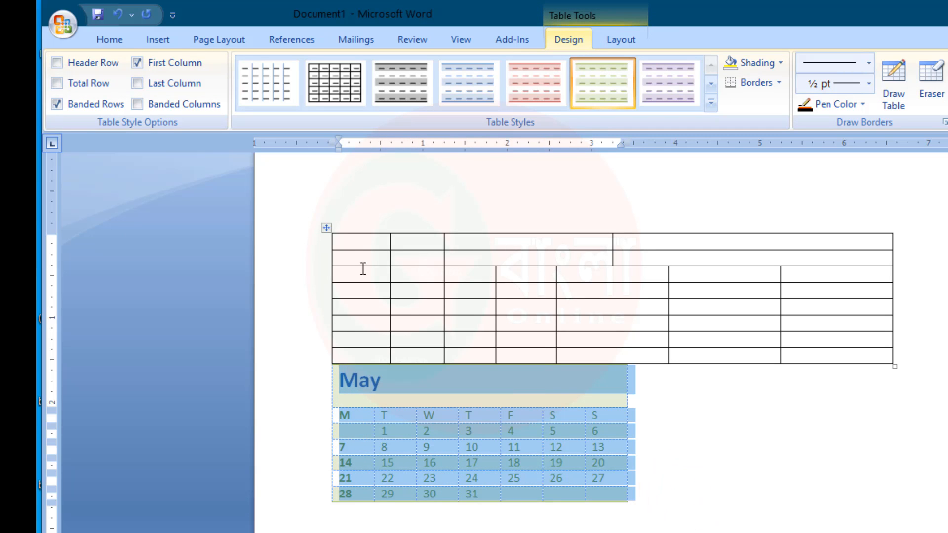
left_click(56, 63)
left_click(56, 82)
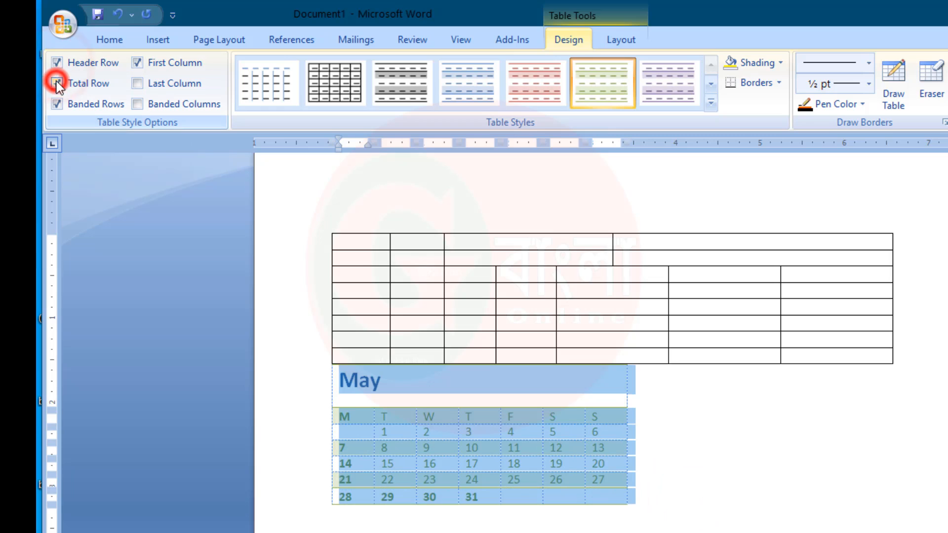
left_click(642, 460)
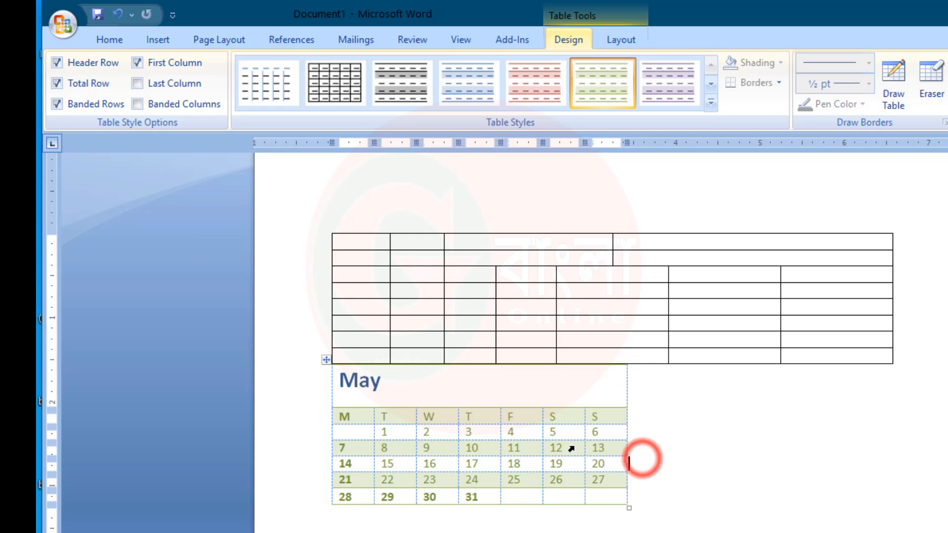
left_click(137, 83)
left_click(137, 104)
left_click(686, 477)
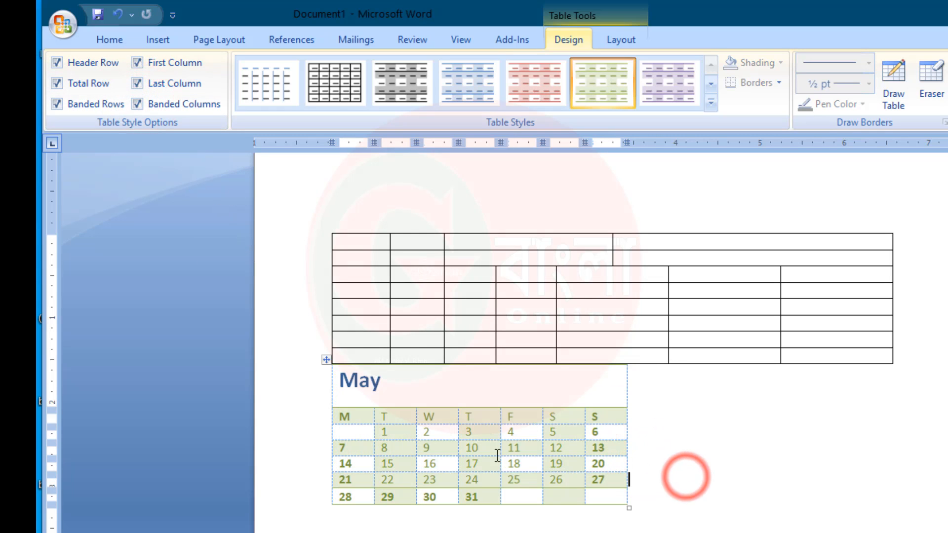
Step: Turn off every table style option of the May calendar except First Column
left_click(565, 515)
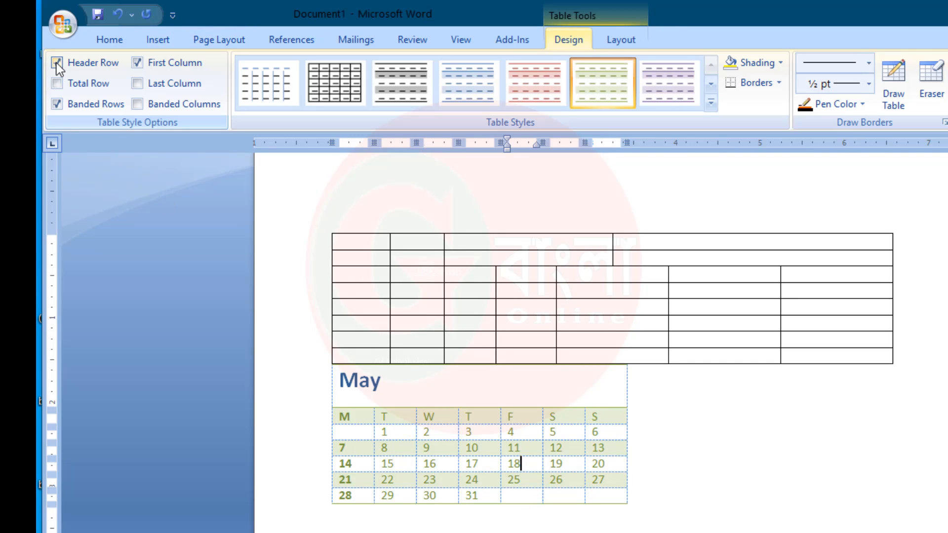
left_click(56, 63)
left_click(57, 103)
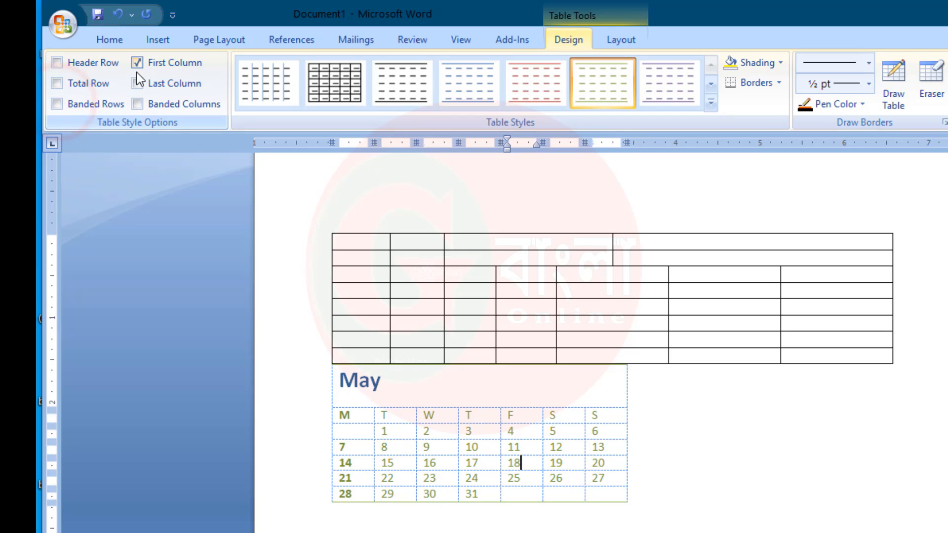
left_click(723, 470)
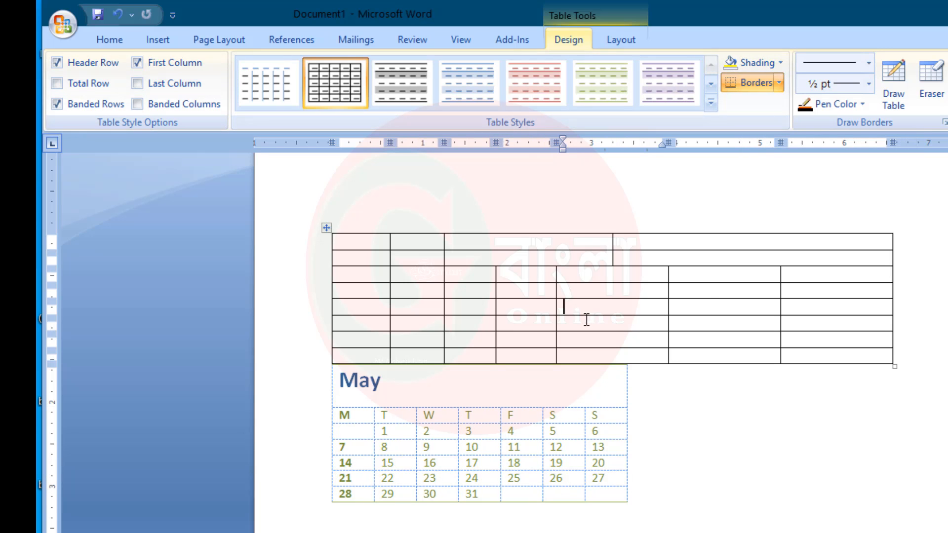
Step: Shade the fifth and sixth cells of the upper table's fifth row with the standard color Red
left_click(567, 307)
left_click_drag(674, 312, 673, 311)
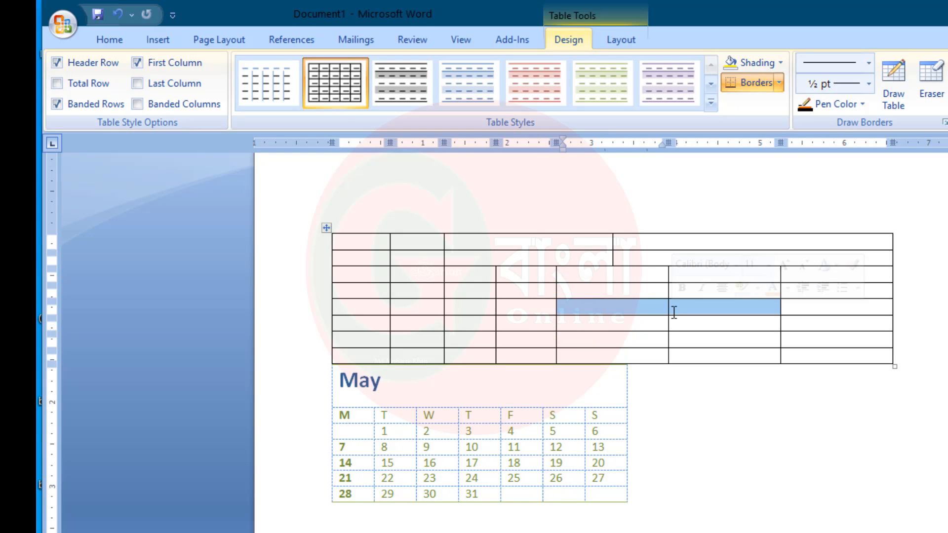
left_click(778, 65)
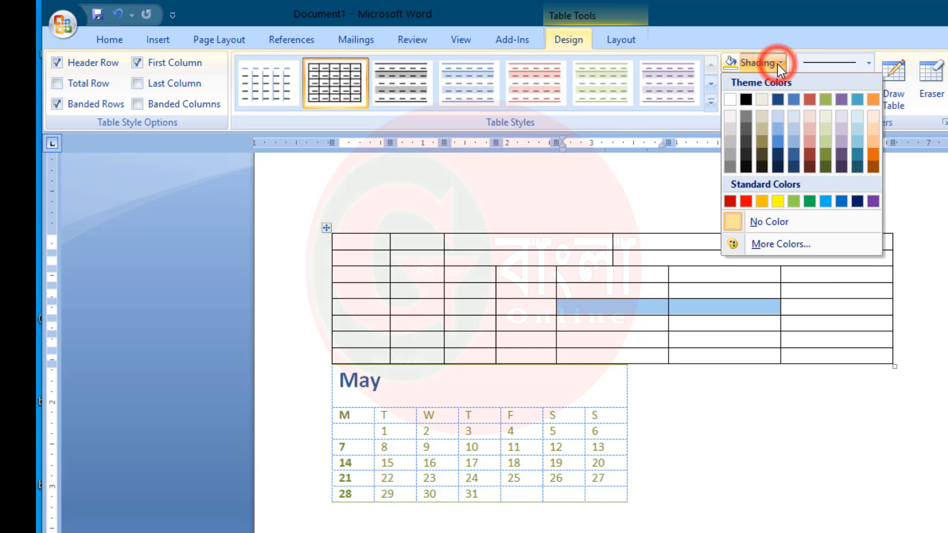
left_click(746, 201)
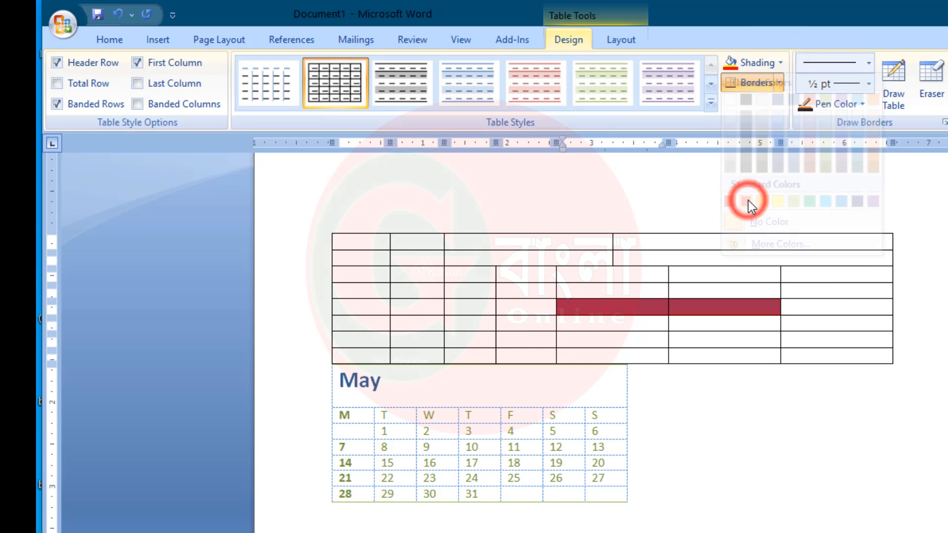
left_click(739, 328)
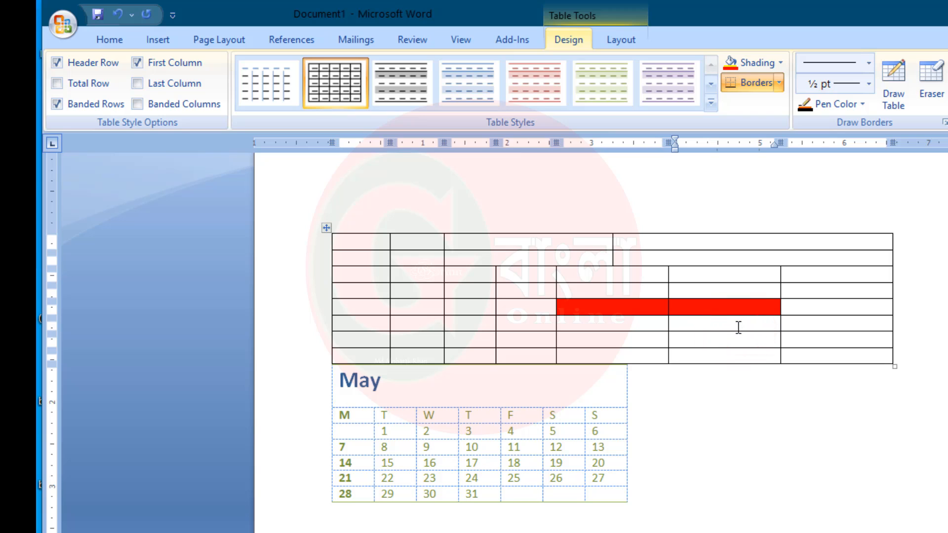
Step: Apply No Border to the sixth cell of the upper table's sixth row, directly below the red cells
left_click(736, 331)
left_click(779, 83)
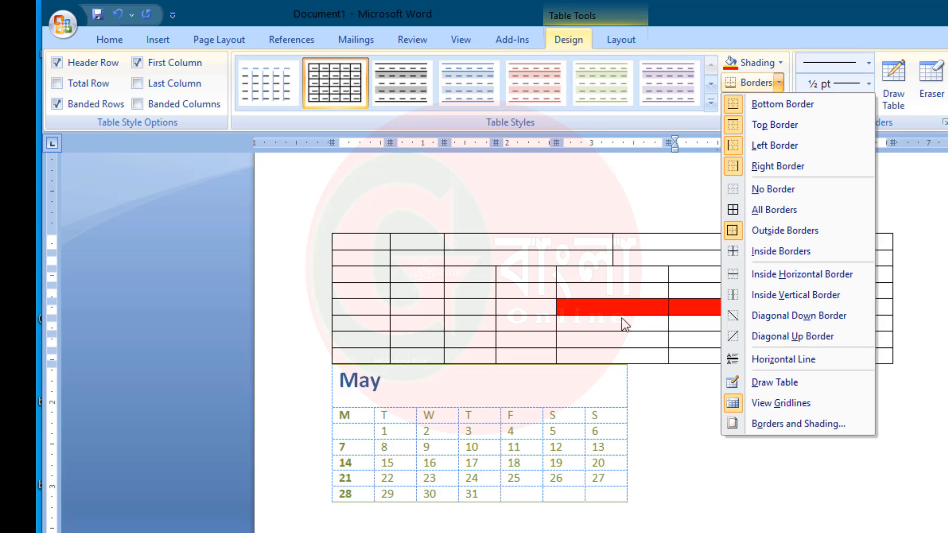
left_click(620, 316)
left_click(767, 189)
left_click(704, 325)
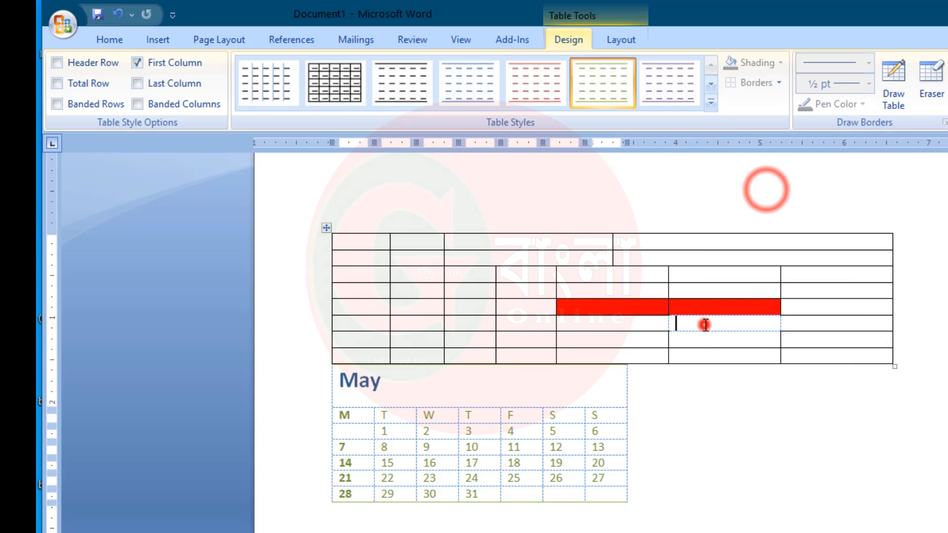
left_click(821, 325)
Step: Apply No Border to the fourth cell of the upper table's third row
left_click(523, 277)
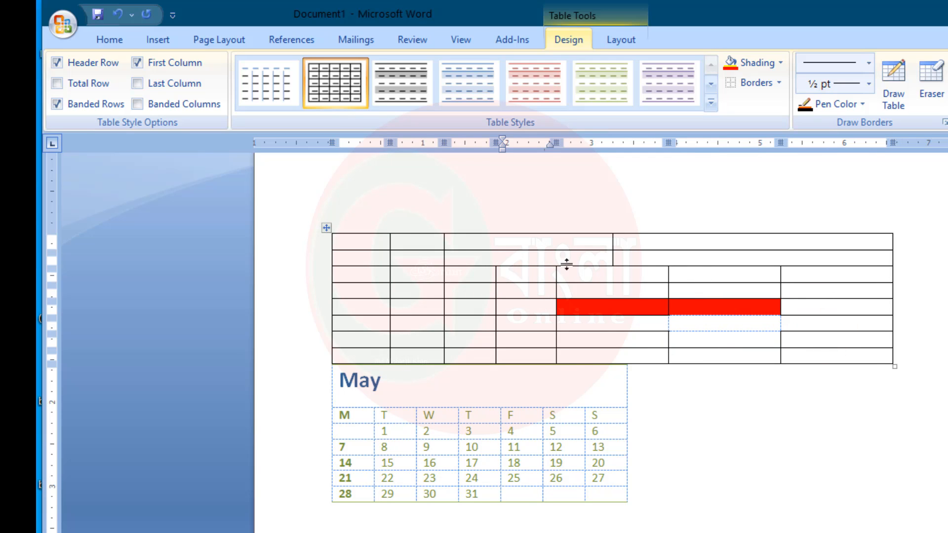
left_click(778, 83)
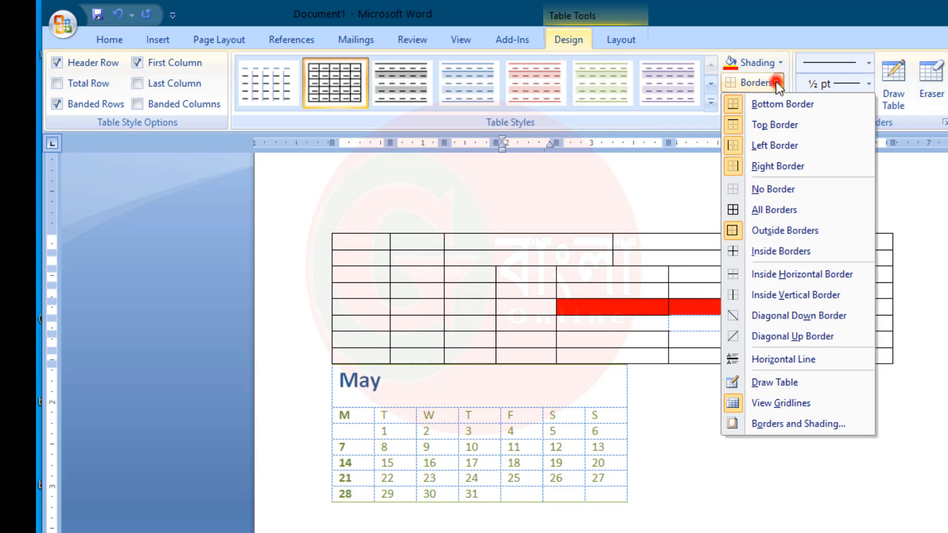
left_click(765, 192)
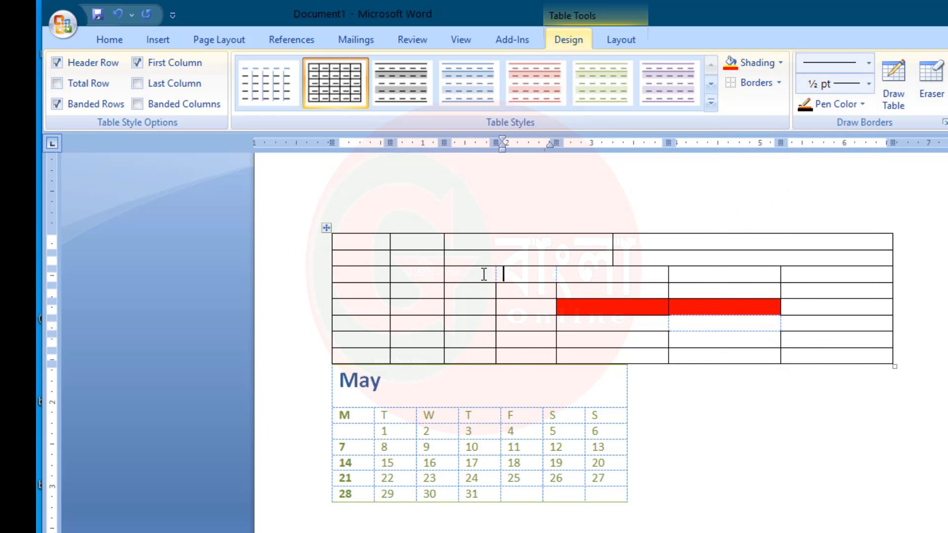
Step: Apply All Borders to the fourth and fifth cells of the upper table's third row
left_click_drag(502, 271, 570, 278)
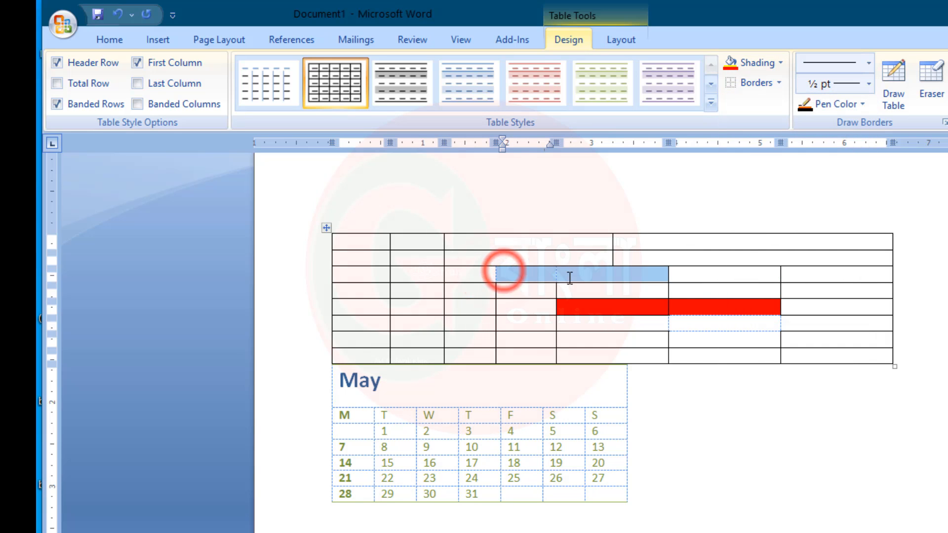
left_click(779, 83)
left_click(773, 208)
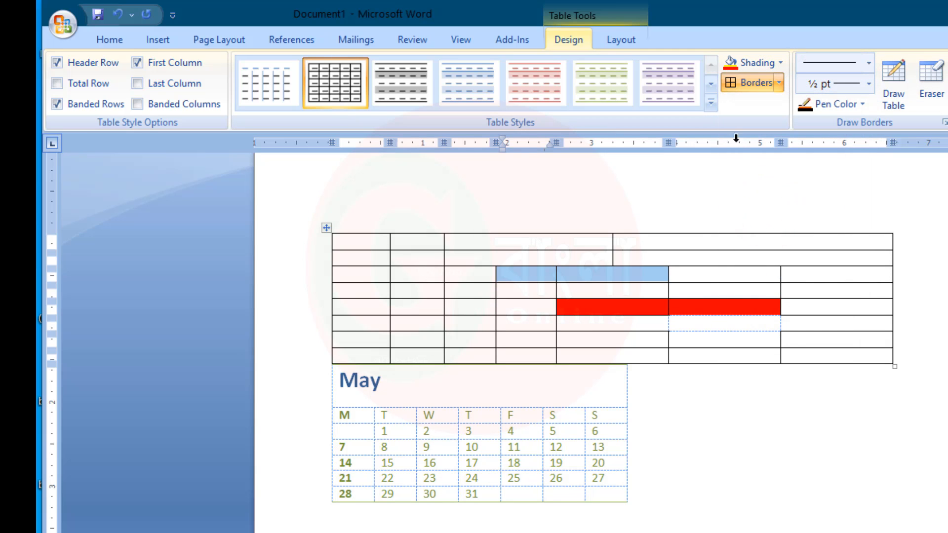
Step: Apply All Borders to the first S weekday heading cell of the May calendar
left_click(779, 83)
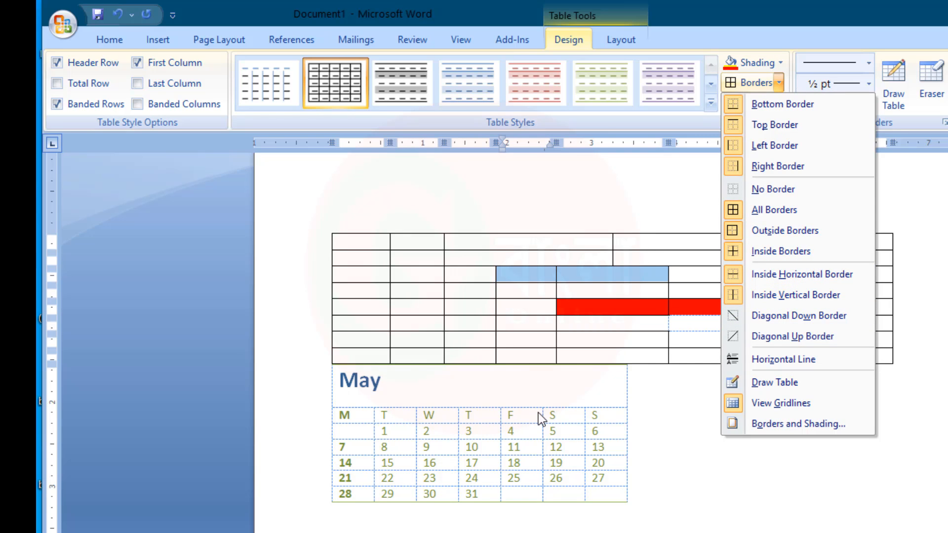
left_click(565, 420)
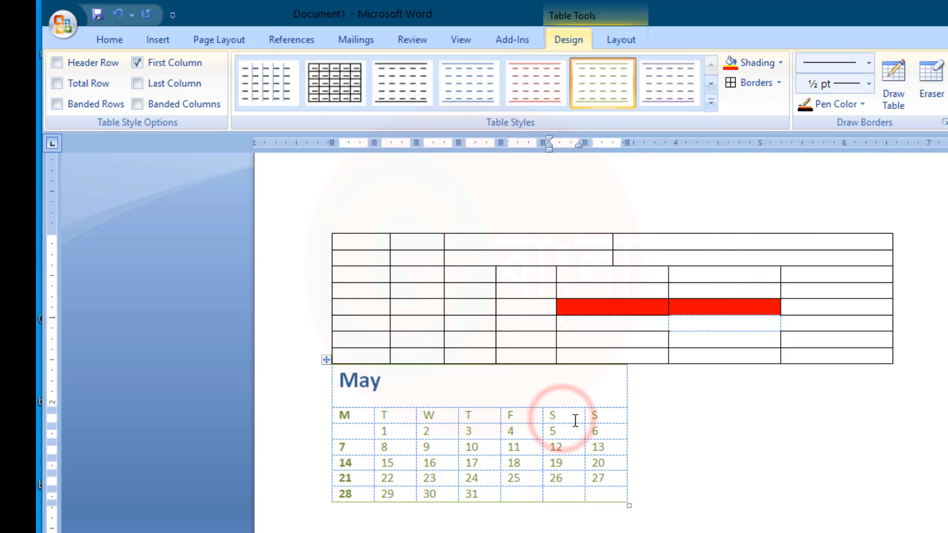
left_click(751, 83)
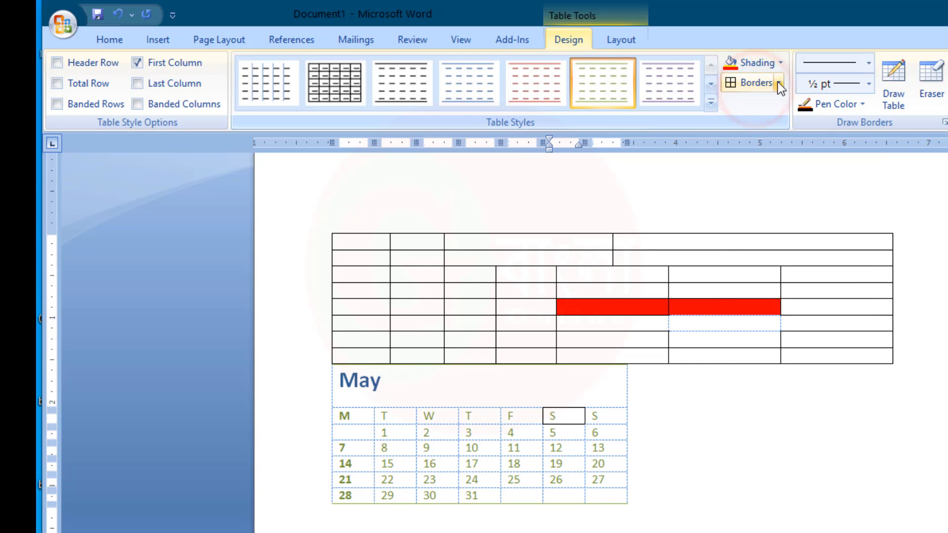
Step: Apply Inside Borders to the May calendar cells for 2, 3, 9 and 10
left_click_drag(431, 433, 478, 448)
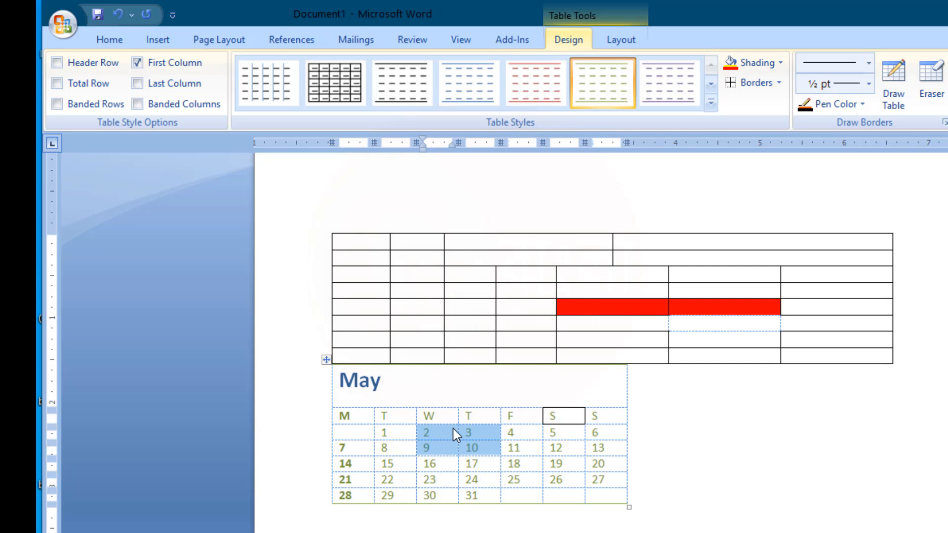
left_click(780, 83)
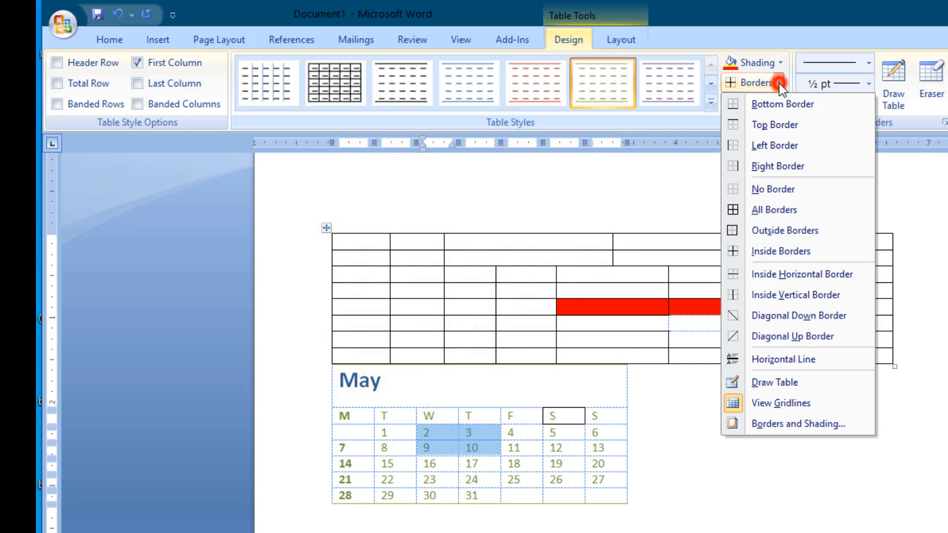
left_click(775, 209)
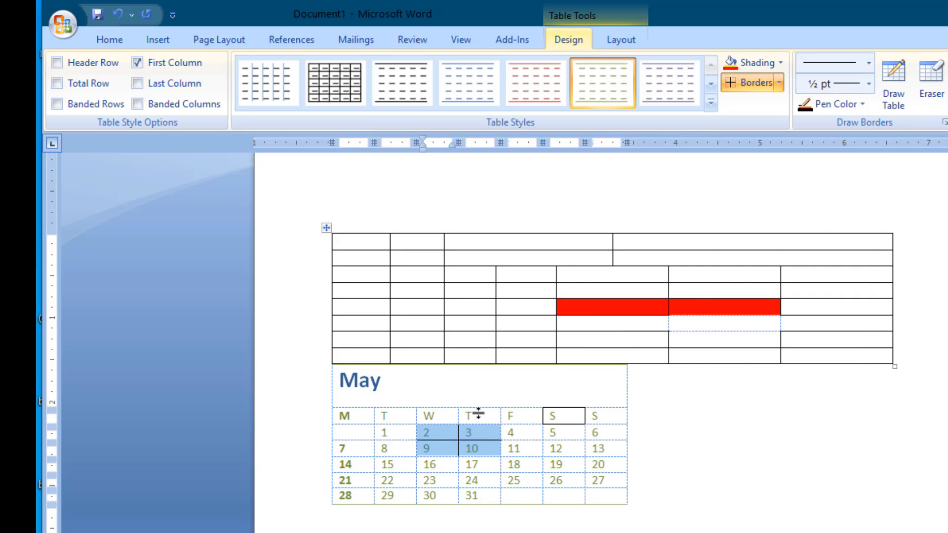
Step: Apply an Inside Vertical Border to the May calendar cells for 11, 12, 18 and 19
left_click(520, 448)
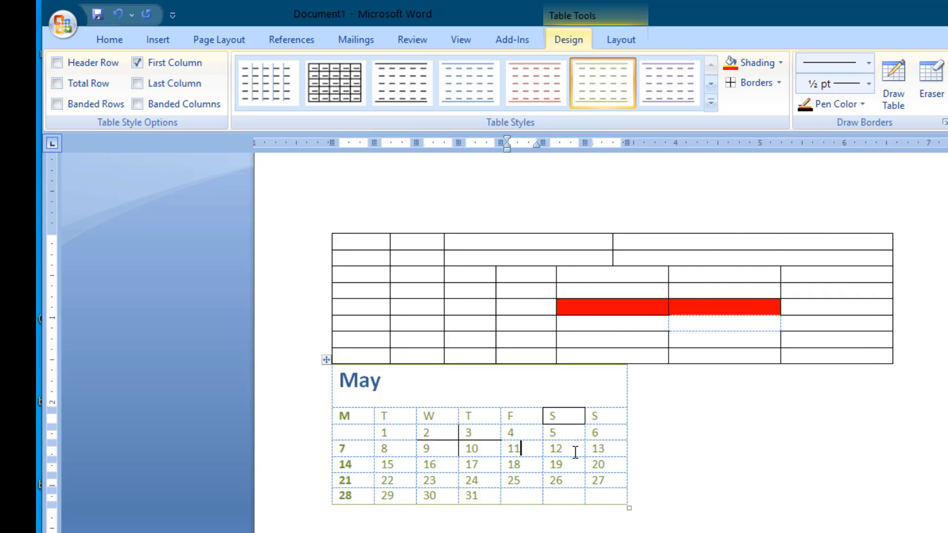
left_click(554, 464, "shift")
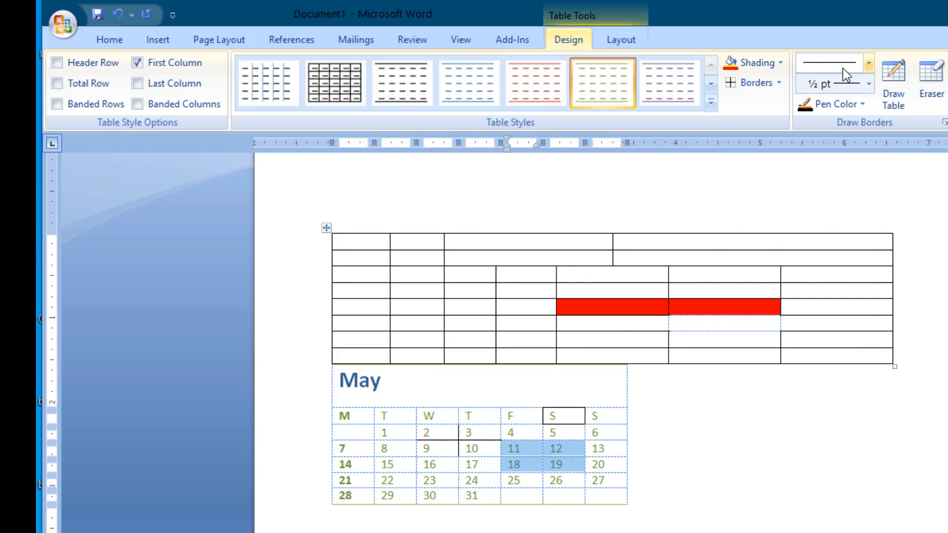
left_click(779, 83)
left_click(771, 296)
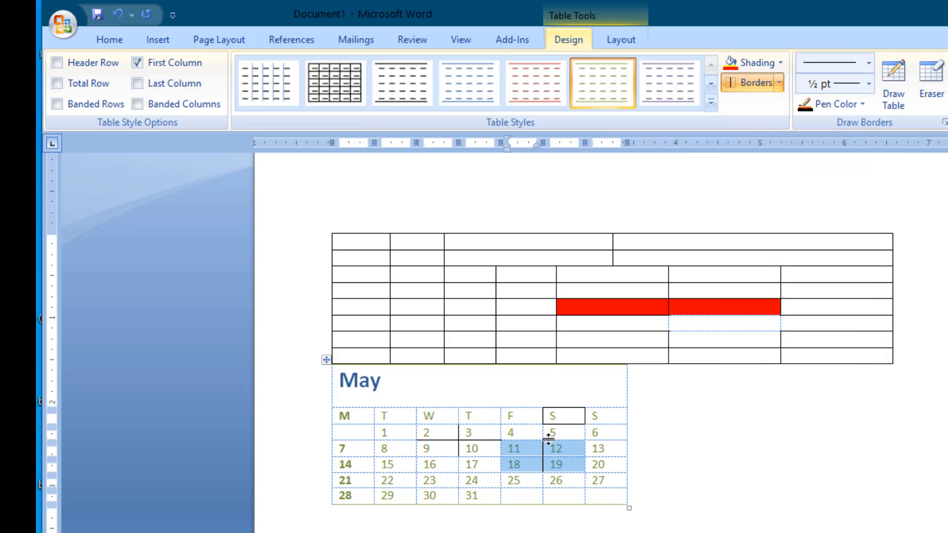
Step: Add Diagonal Down and Diagonal Up borders to the 11, 12, 18 and 19 cells, and replace the 11 with a Horizontal Line
left_click(779, 81)
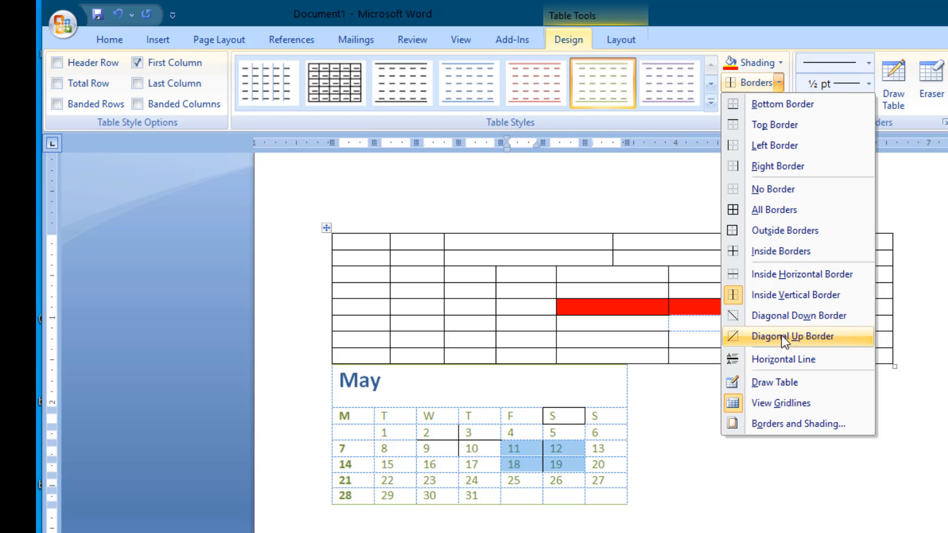
left_click(740, 323)
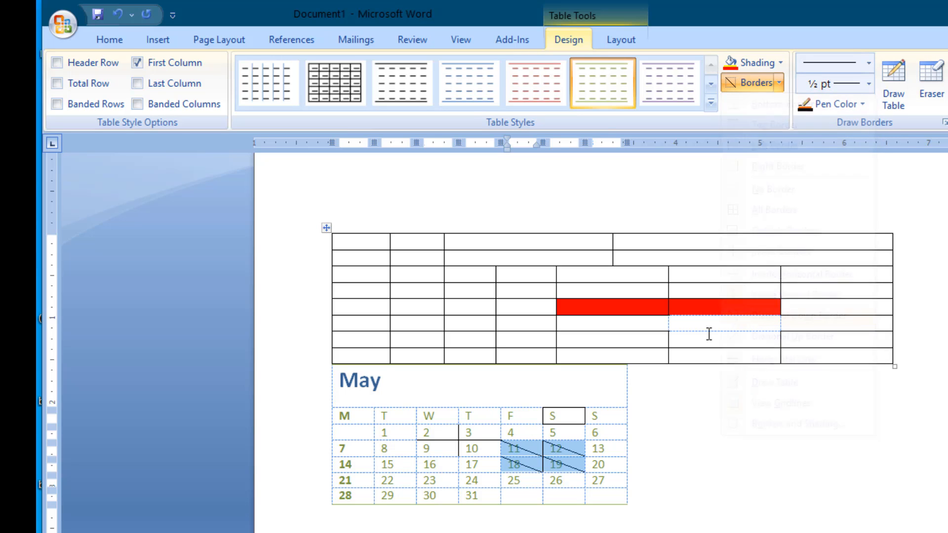
left_click(779, 82)
left_click(738, 339)
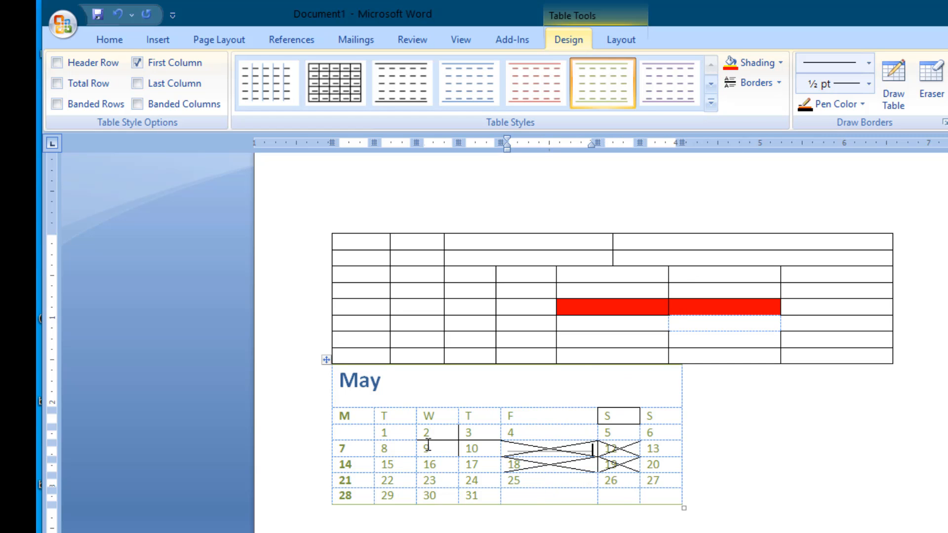
Step: Turn off View Gridlines for the document's tables
left_click(779, 82)
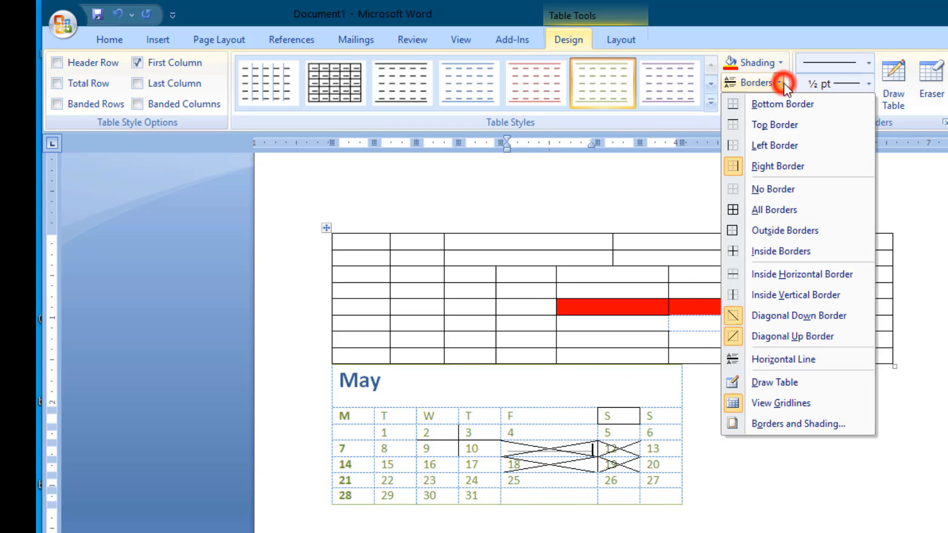
left_click(801, 381)
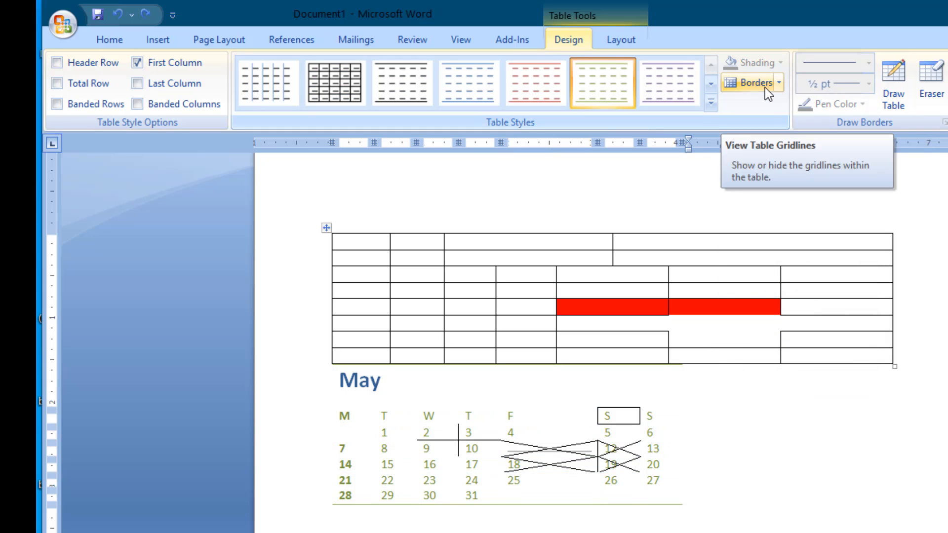
Step: Draw two vertical borders through the upper table's first three rows using the ½ pt thin triple line style
left_click(522, 262)
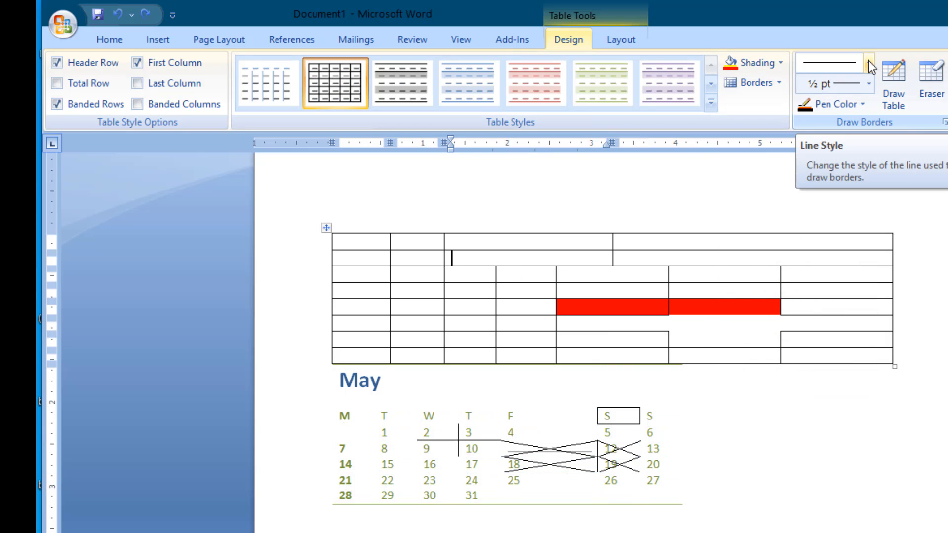
left_click(455, 254)
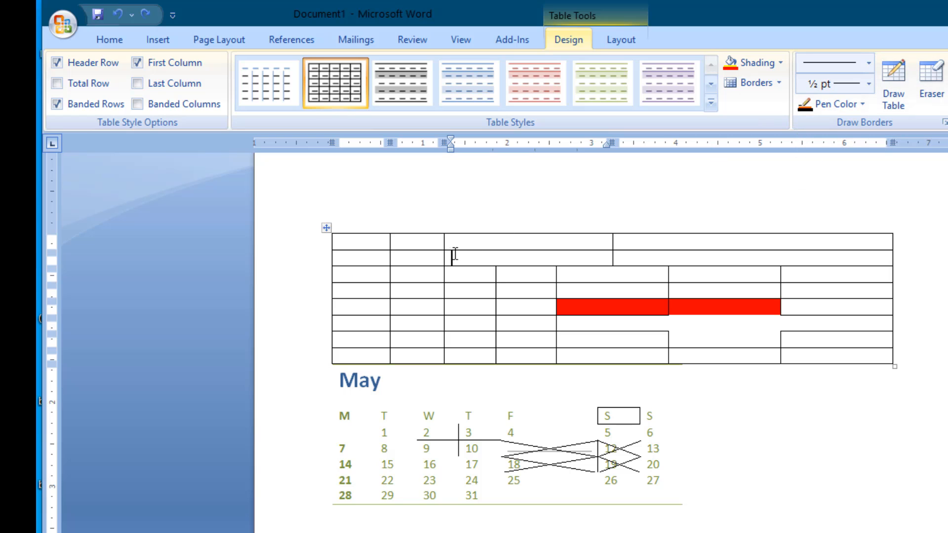
left_click_drag(513, 252, 612, 356)
left_click(869, 62)
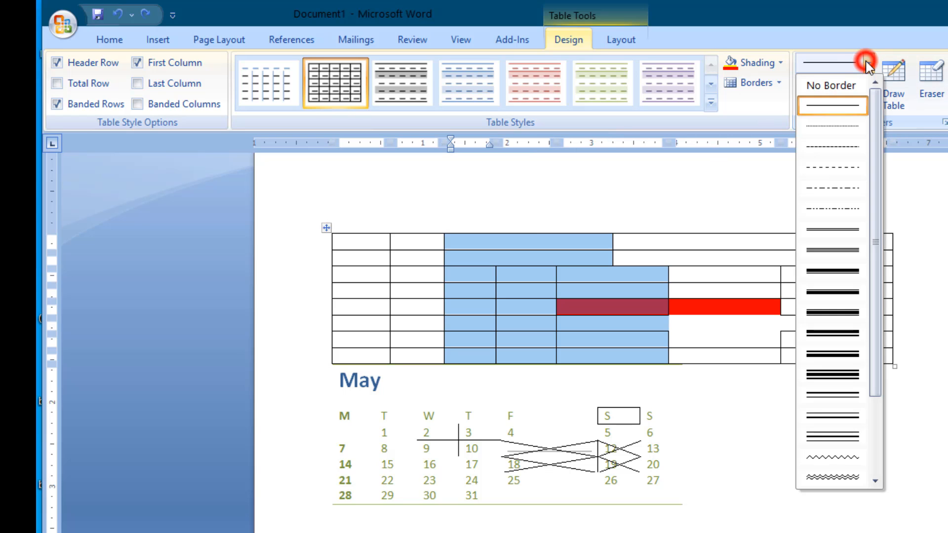
left_click(833, 250)
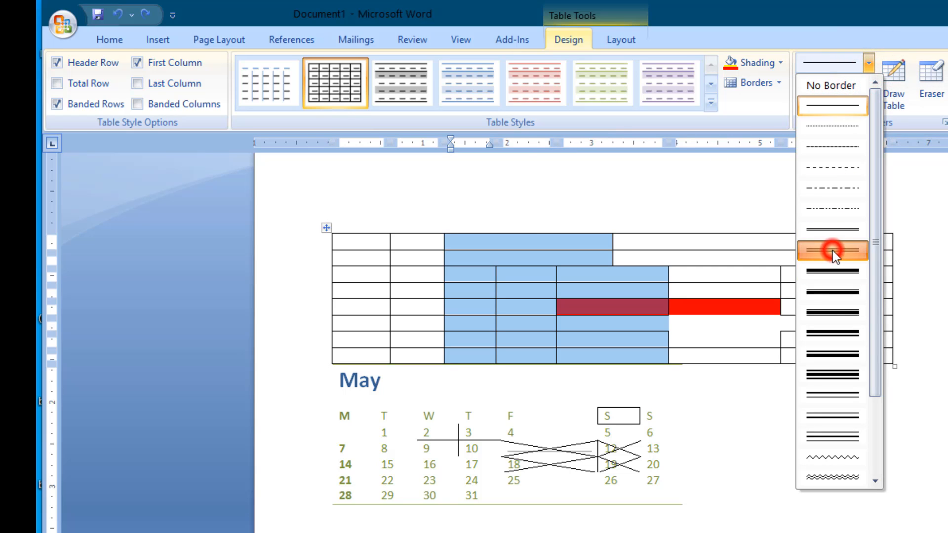
left_click_drag(721, 235, 720, 281)
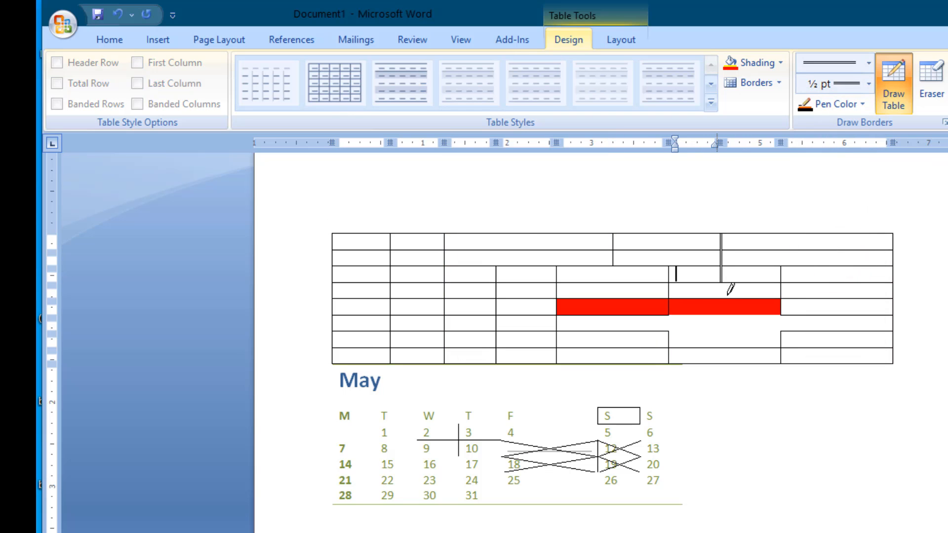
left_click_drag(525, 234, 524, 282)
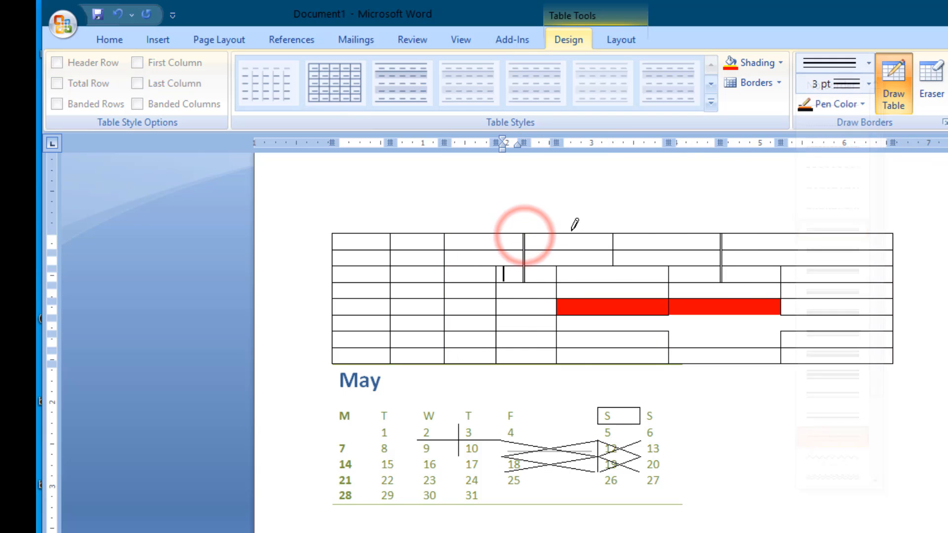
Step: With the thin-thick-thin line style, draw two 3 pt vertical borders through the upper table's first three rows and one 1 pt border through its first five
left_click_drag(571, 233, 572, 282)
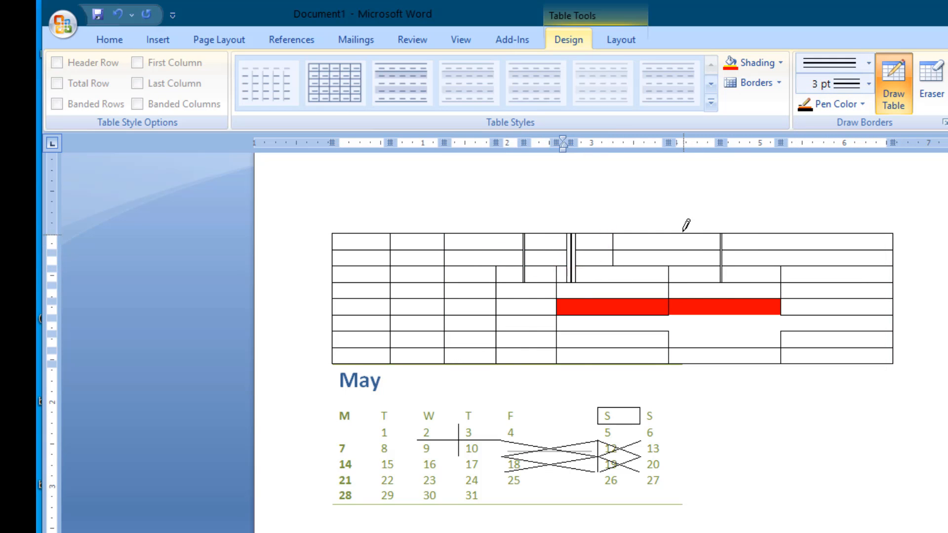
left_click_drag(682, 232, 682, 282)
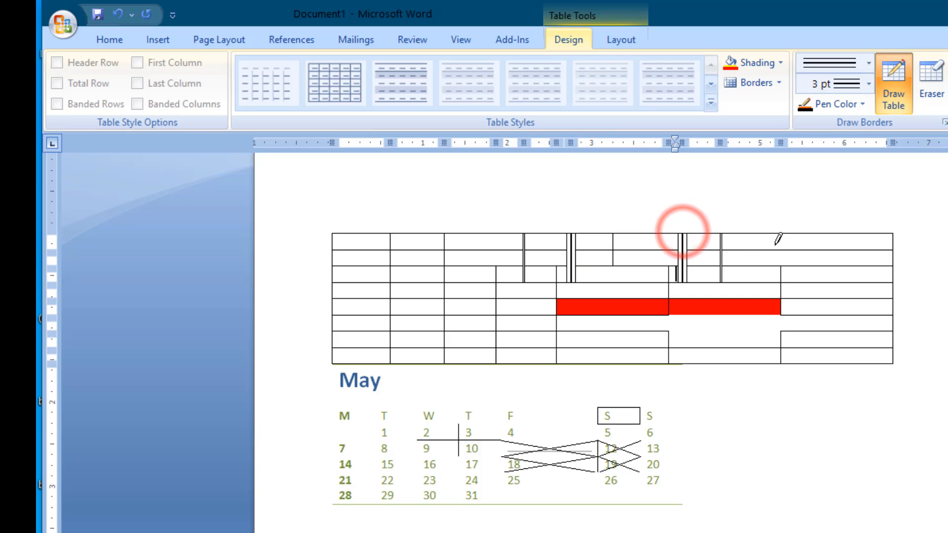
left_click(868, 85)
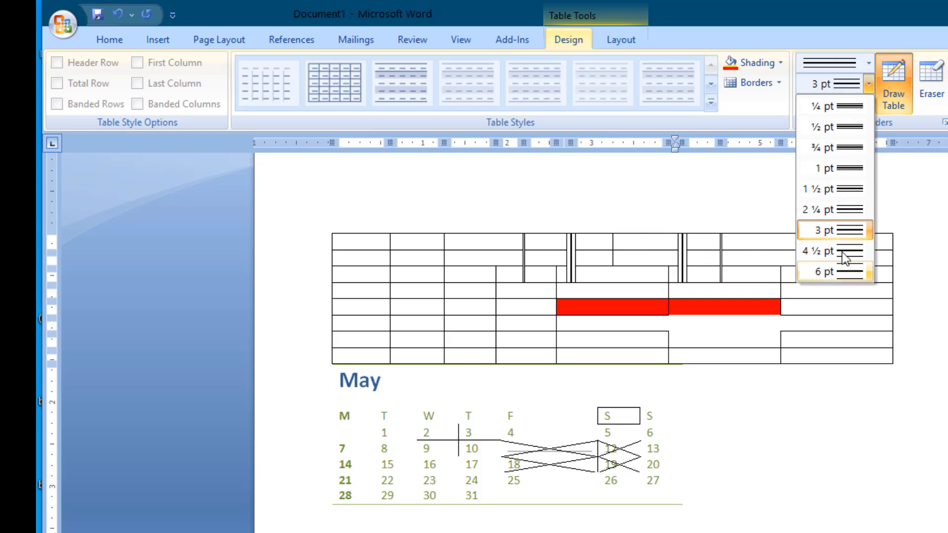
right_click(866, 242)
left_click(838, 171)
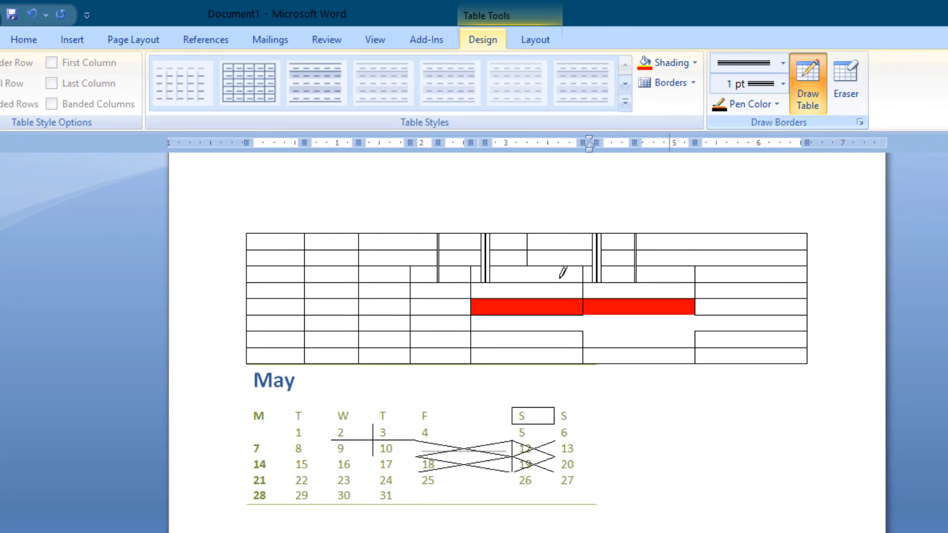
left_click_drag(713, 232, 712, 314)
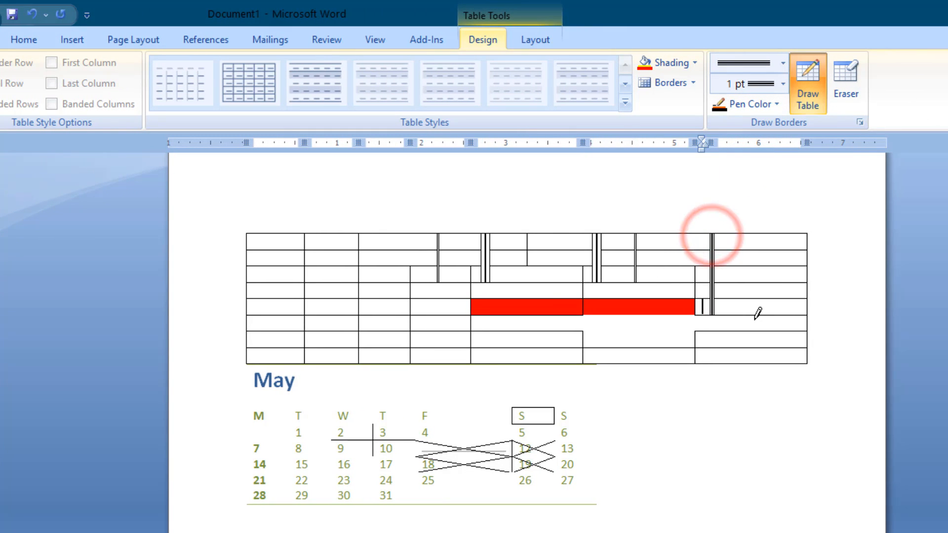
Step: Draw a 3 pt diagonally striped vertical border through all rows of the upper table's last column
left_click(779, 65)
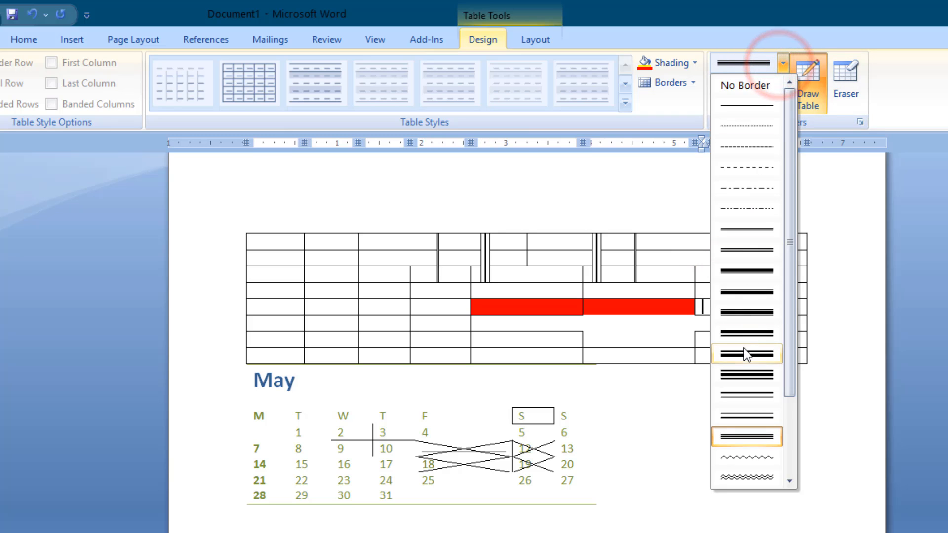
scroll(745, 325, "down", 3)
right_click(764, 442)
left_click(751, 396)
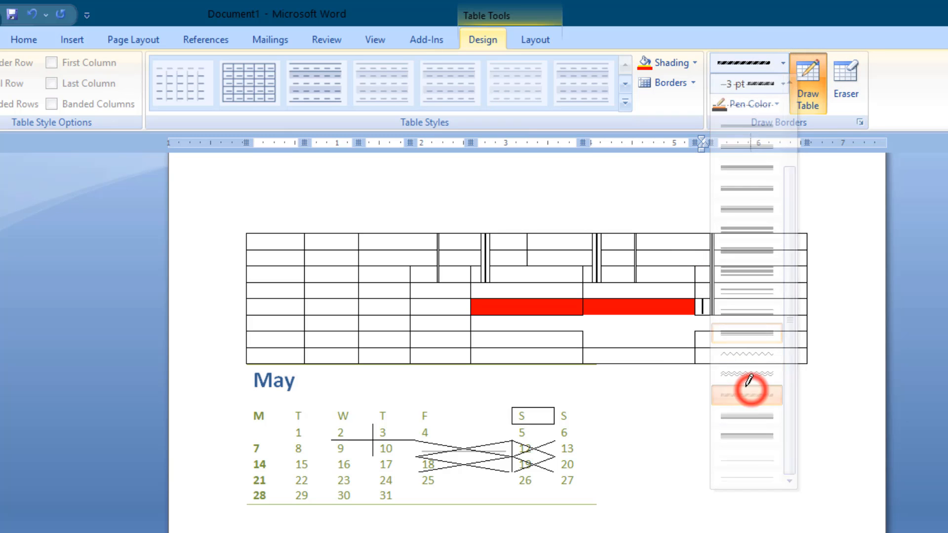
mouse_move(760, 234)
left_mouse_down()
mouse_move(761, 345)
mouse_move(771, 353)
left_mouse_up()
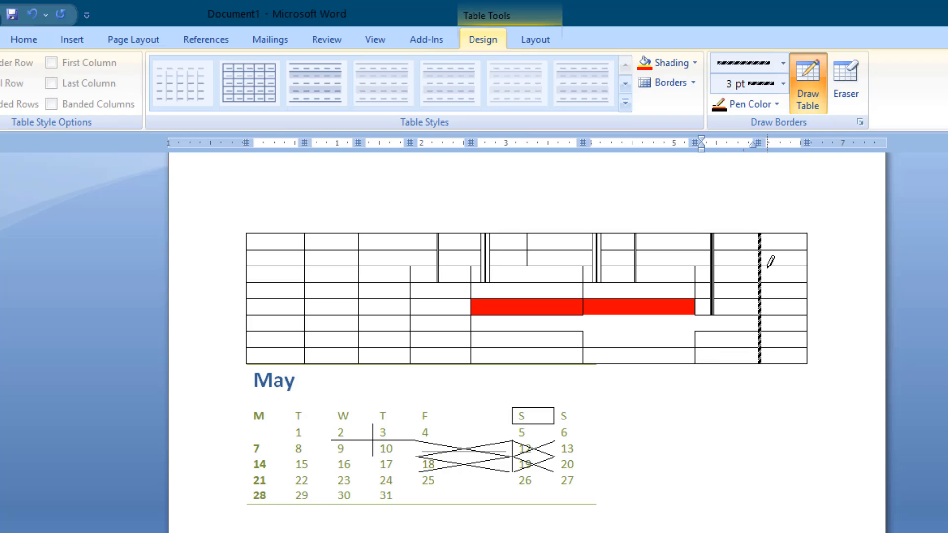
Step: Set the pen color to standard Red and draw five 3 pt striped vertical borders in the upper table
left_click(776, 108)
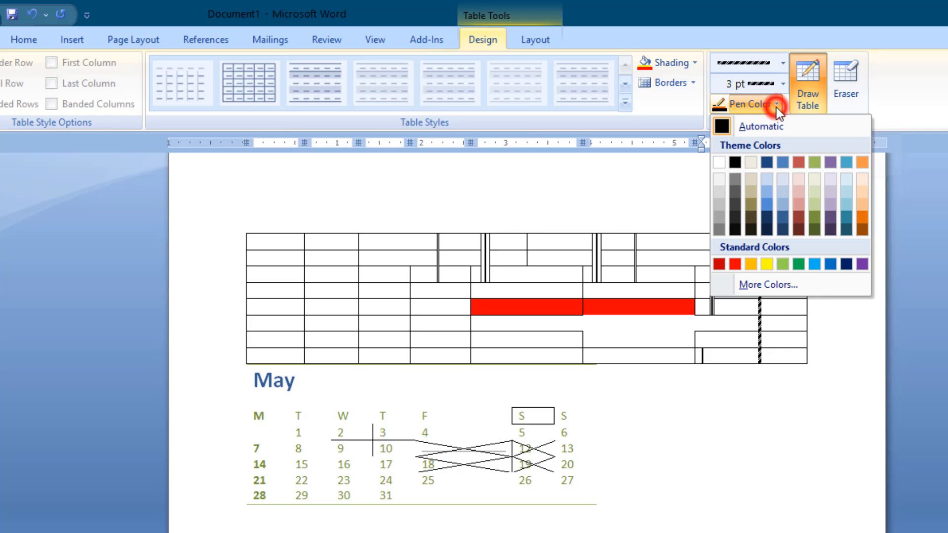
left_click(735, 264)
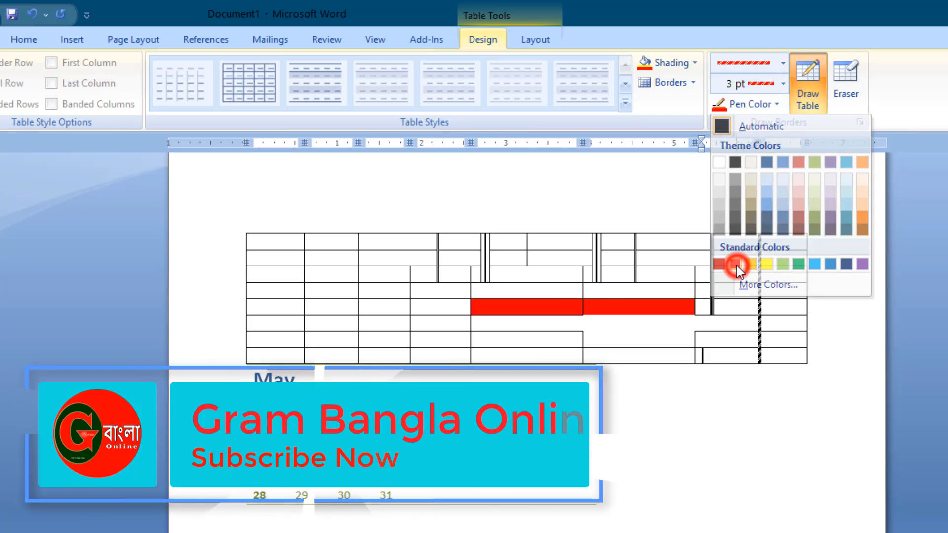
left_click_drag(736, 235, 751, 364)
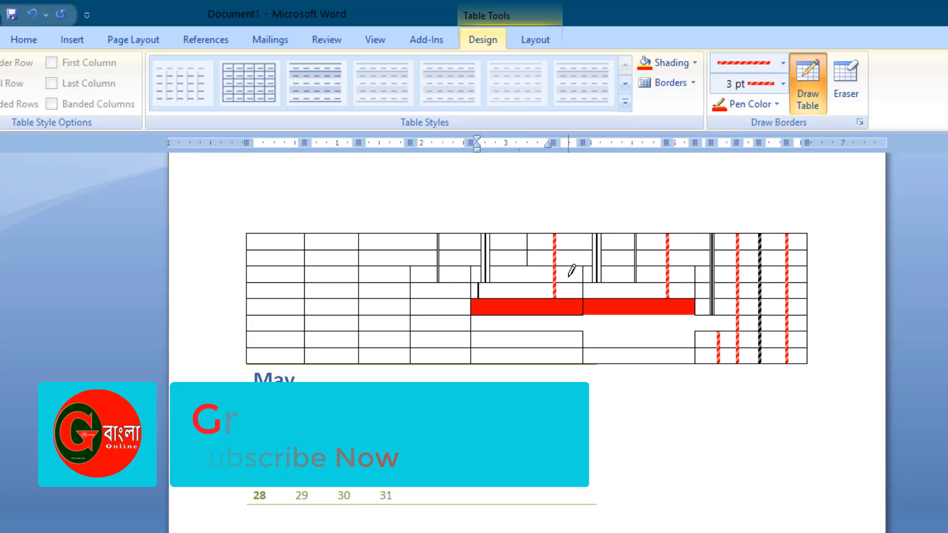
Step: Erase the third-row segment of the first 3 pt thin-thick-thin vertical border in the upper table
left_click(855, 85)
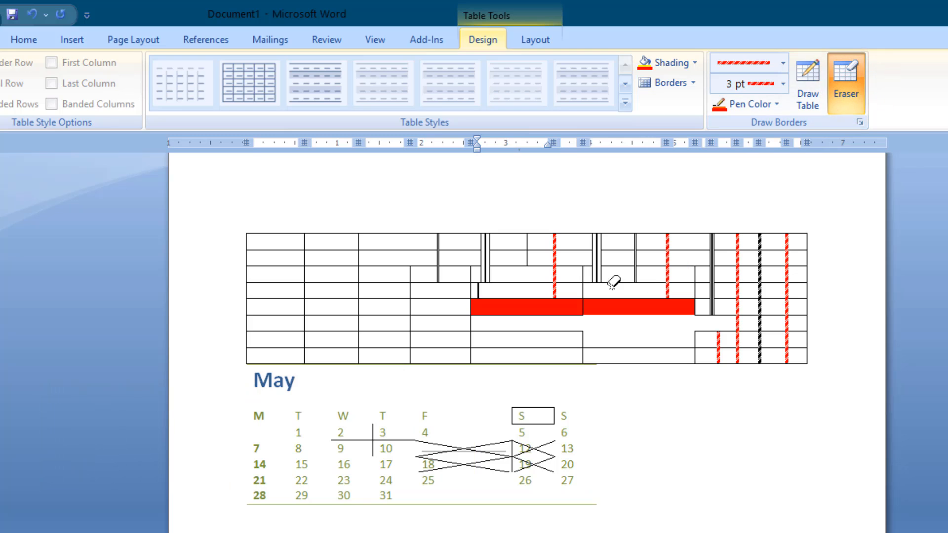
left_click(484, 273)
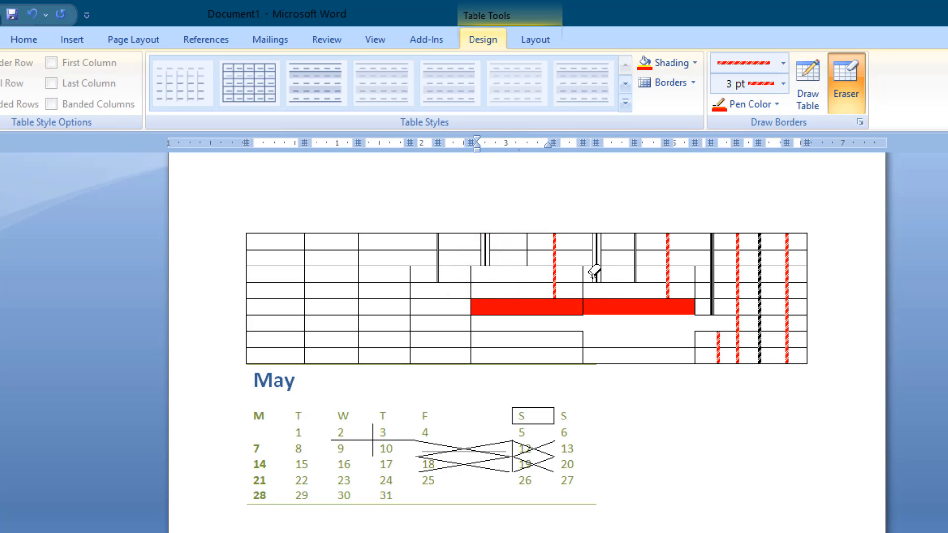
Step: Erase the third-row segment of the second red striped border and the lower segments of the last thin-thick-thin border in the upper table
left_click(668, 274)
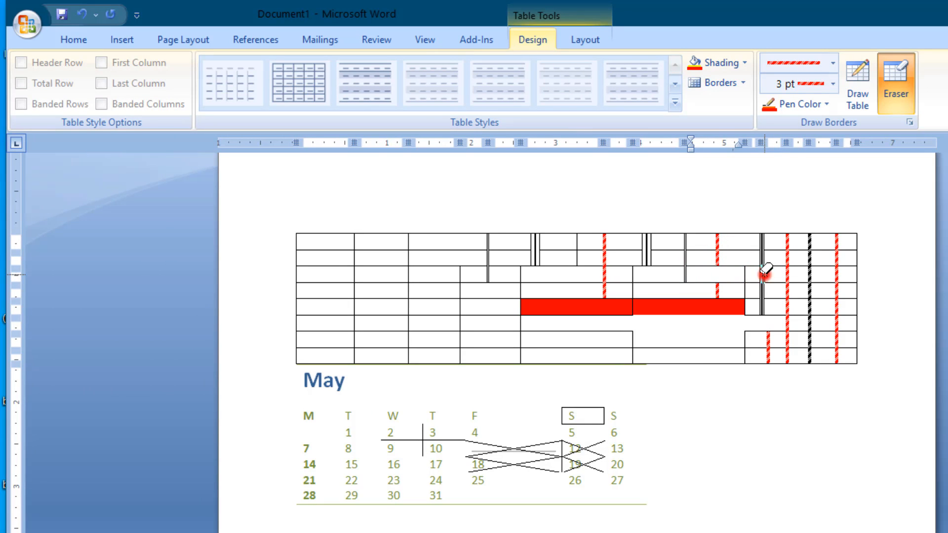
left_click(765, 269)
left_click(765, 309)
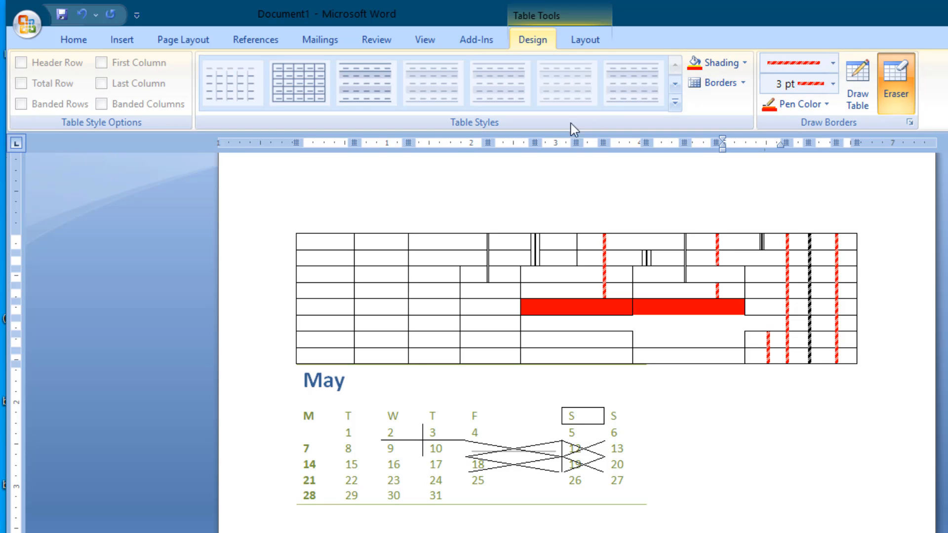
Step: Show the table gridlines, then open the May calendar's table properties and close them without changes
left_click(586, 48)
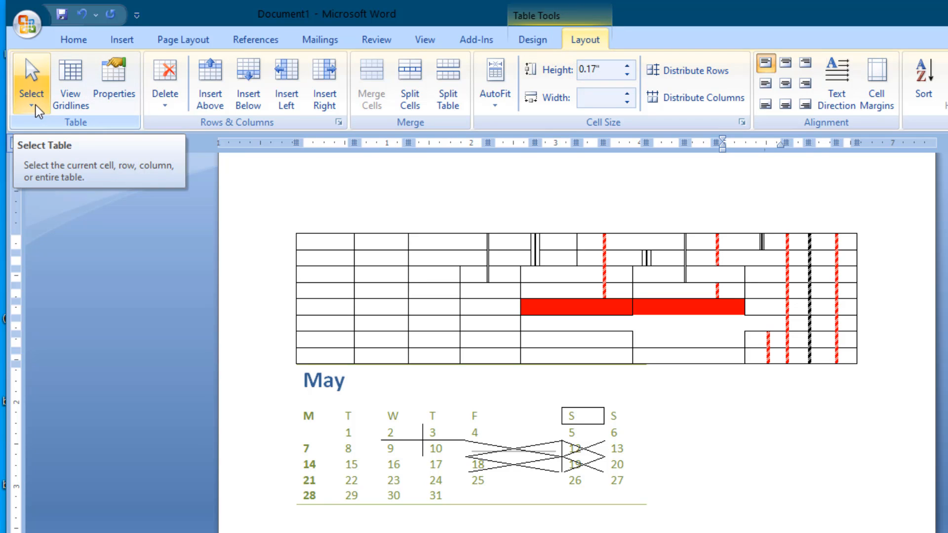
left_click(79, 98)
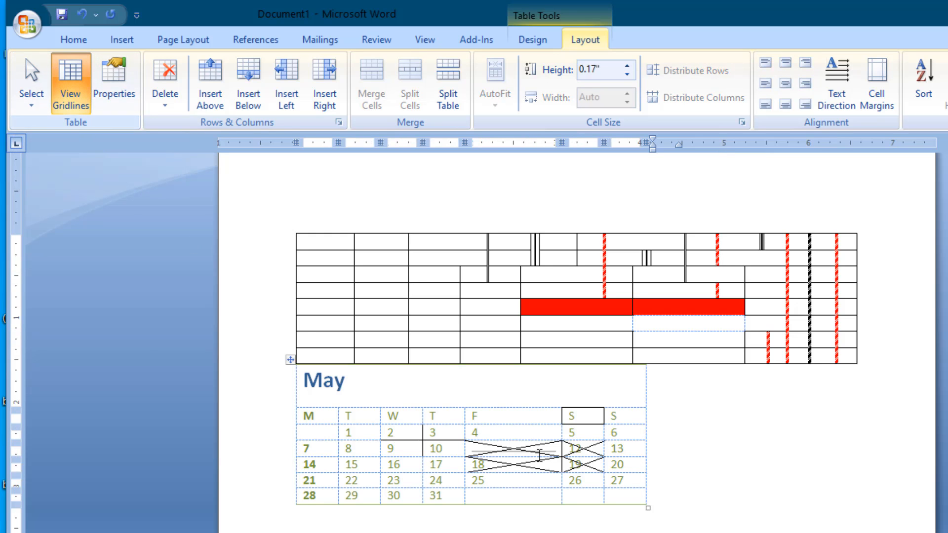
left_click(127, 103)
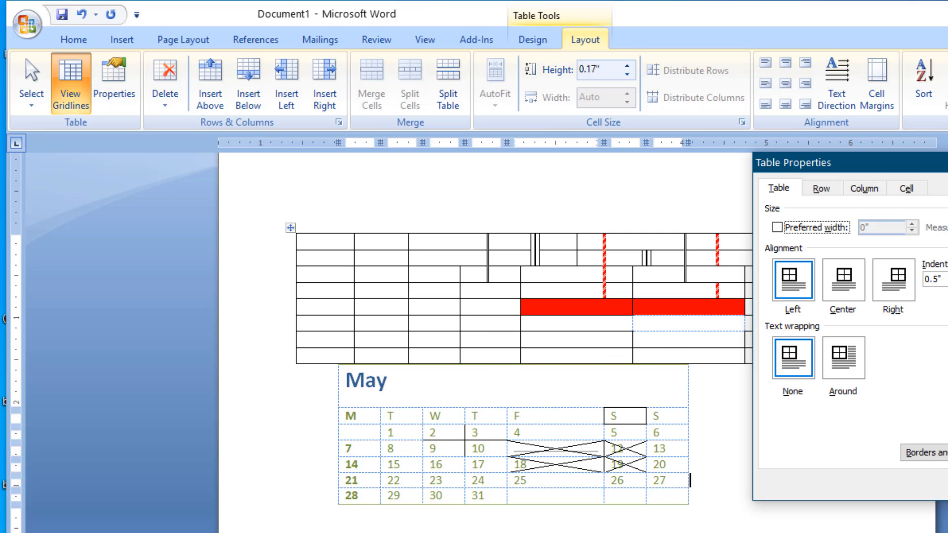
key("Escape")
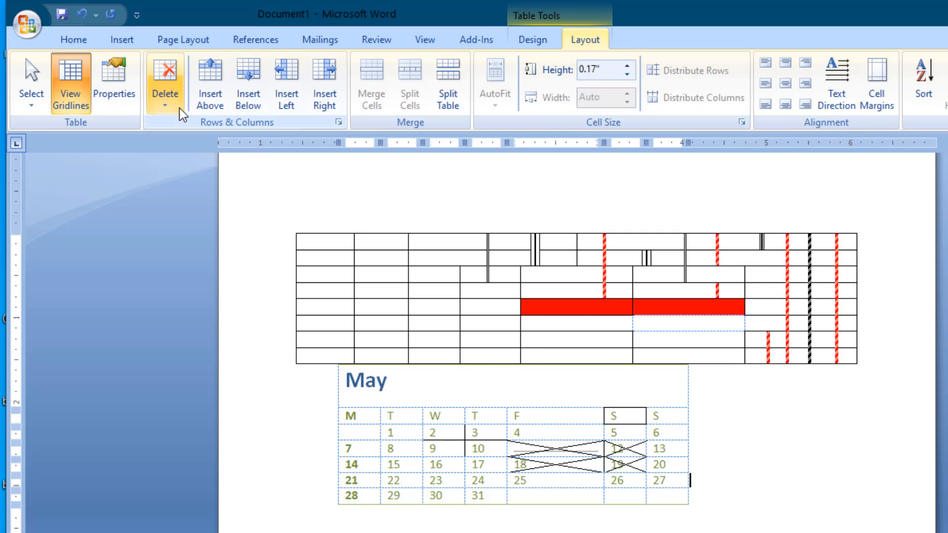
Step: Delete the upper table's first column twice in succession
left_click(165, 103)
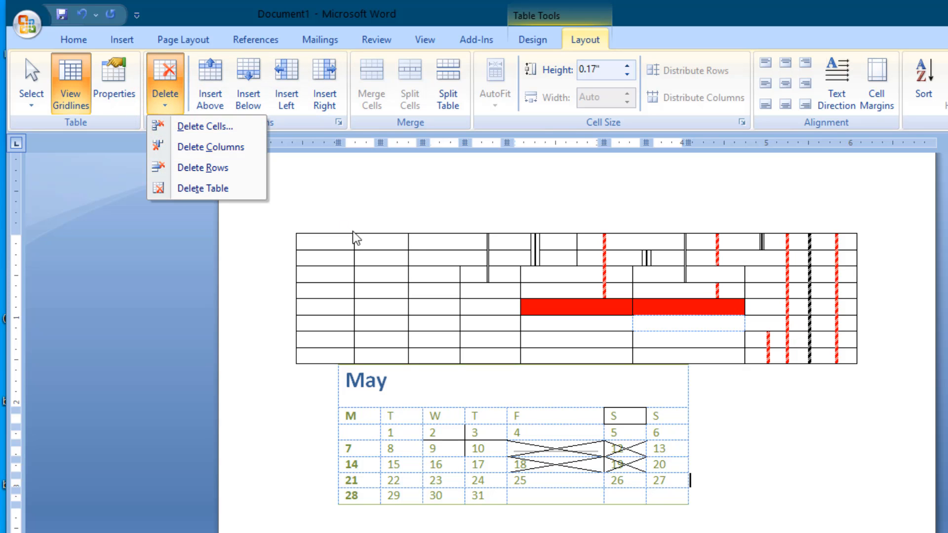
left_click(326, 214)
left_click(326, 215)
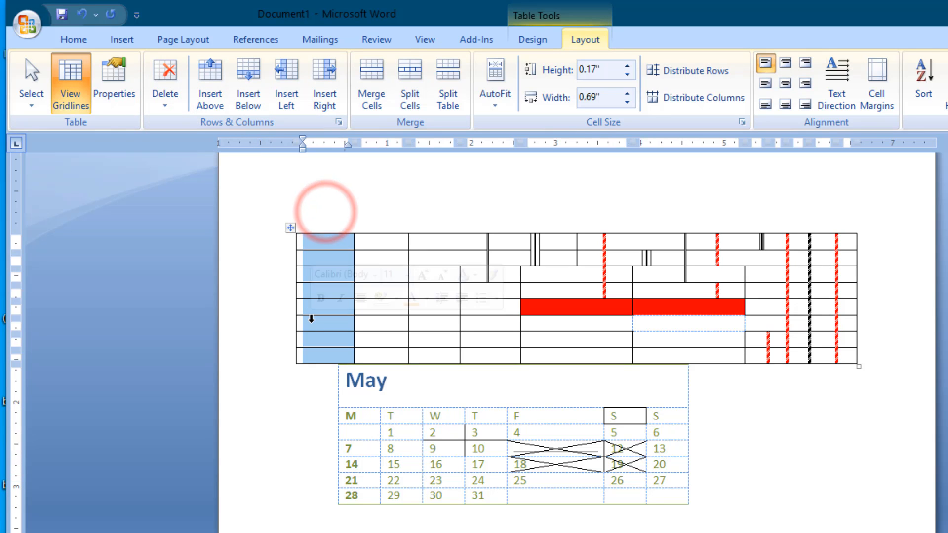
key("BackSpace")
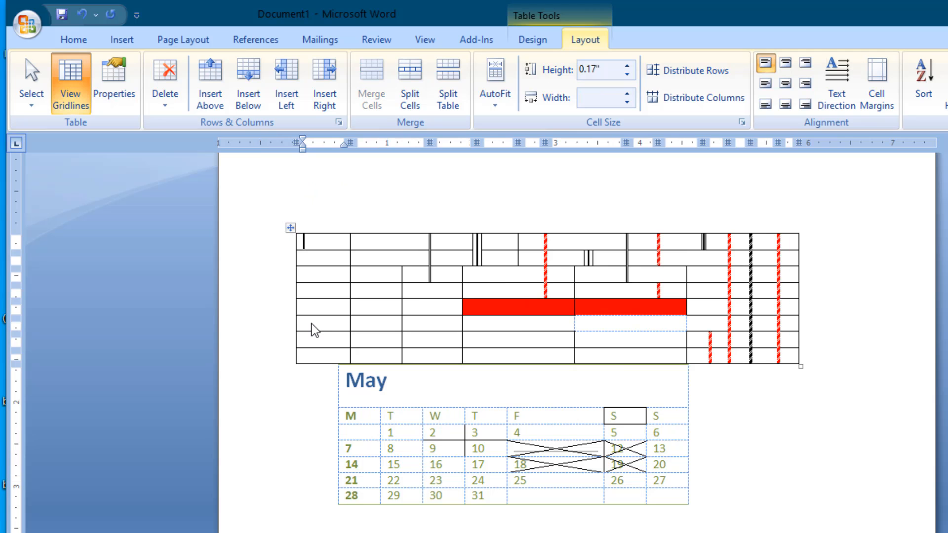
left_click(310, 208)
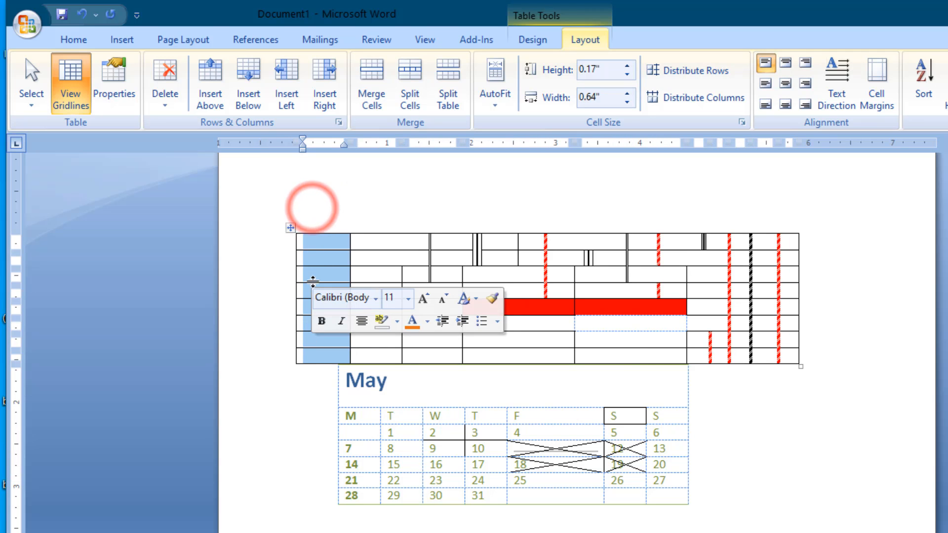
right_click(319, 261)
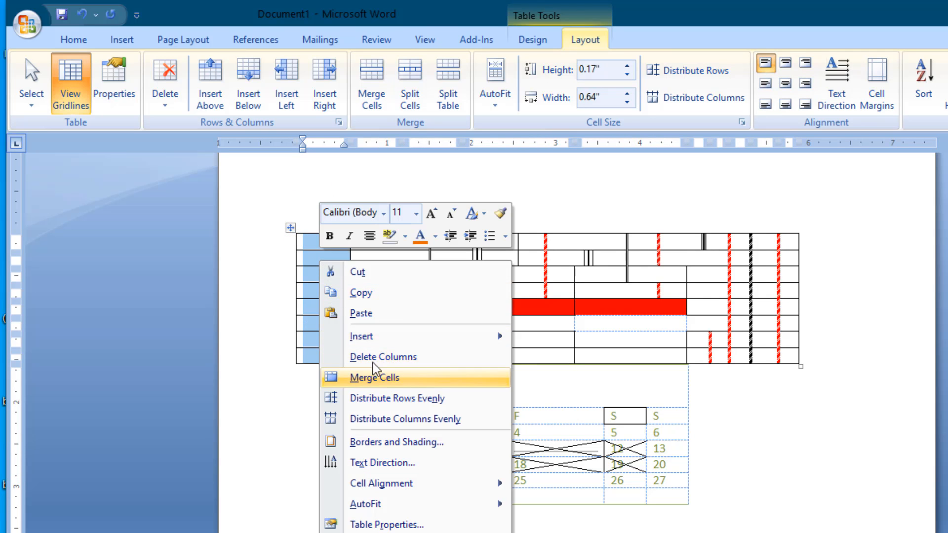
left_click(375, 357)
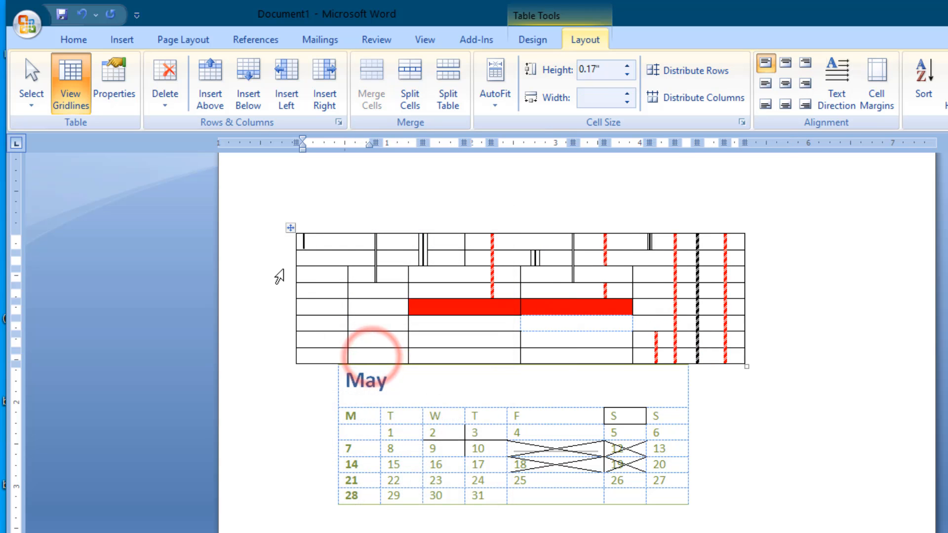
left_click(306, 196)
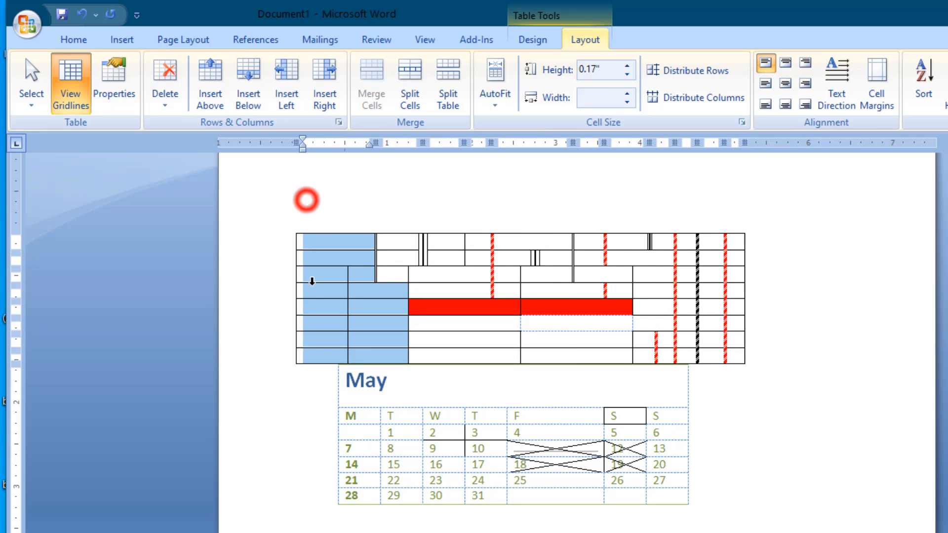
left_click(168, 104)
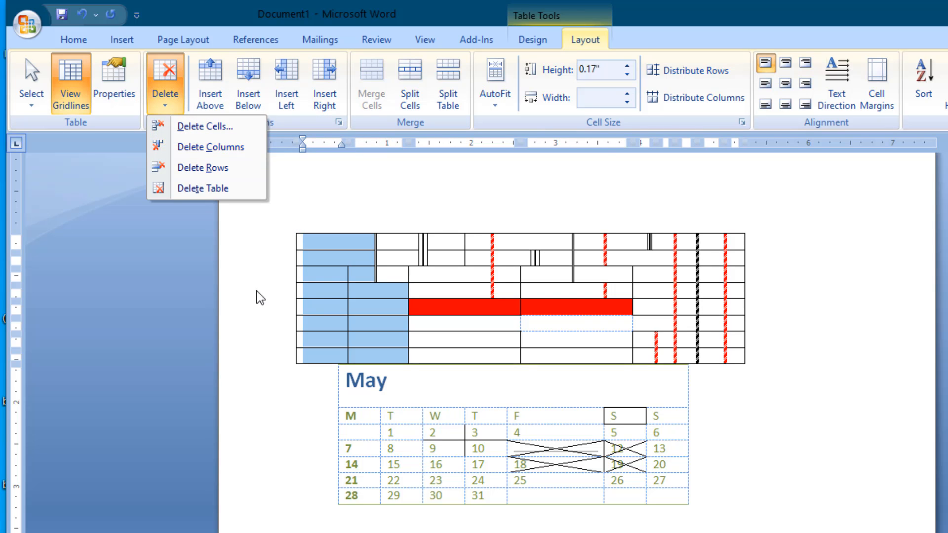
left_click(306, 291)
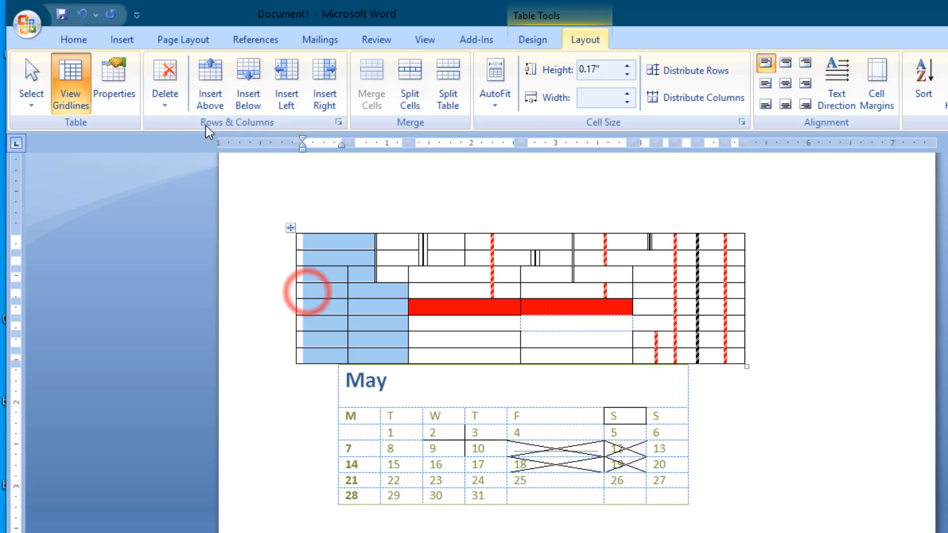
Step: Delete the cells of the upper table's last row with the Shift cells left option
left_click(300, 257)
left_click_drag(291, 224, 304, 251)
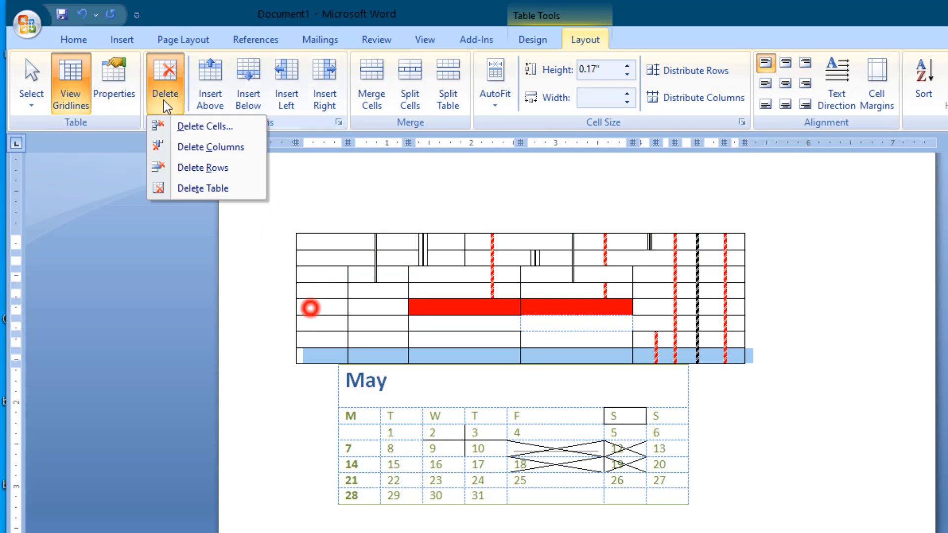
left_click(208, 127)
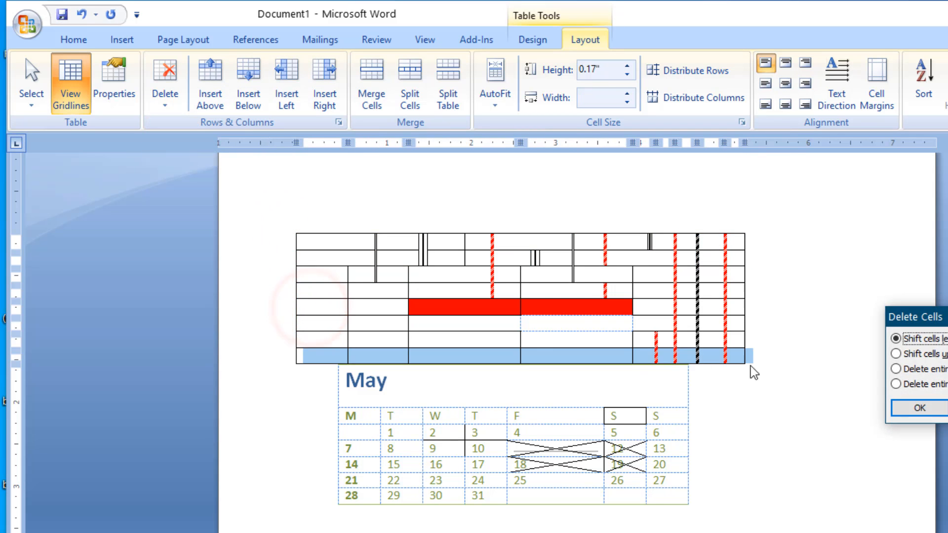
left_click(925, 412)
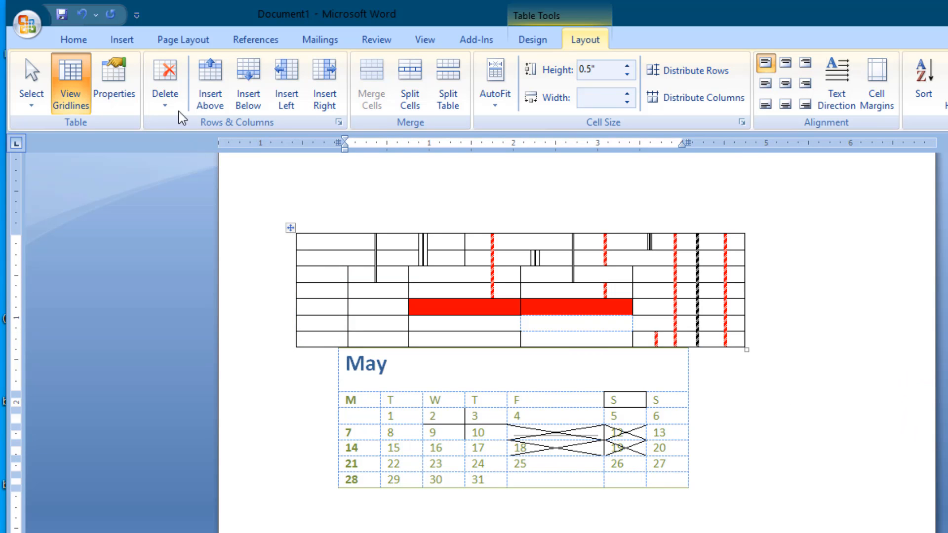
left_click(166, 101)
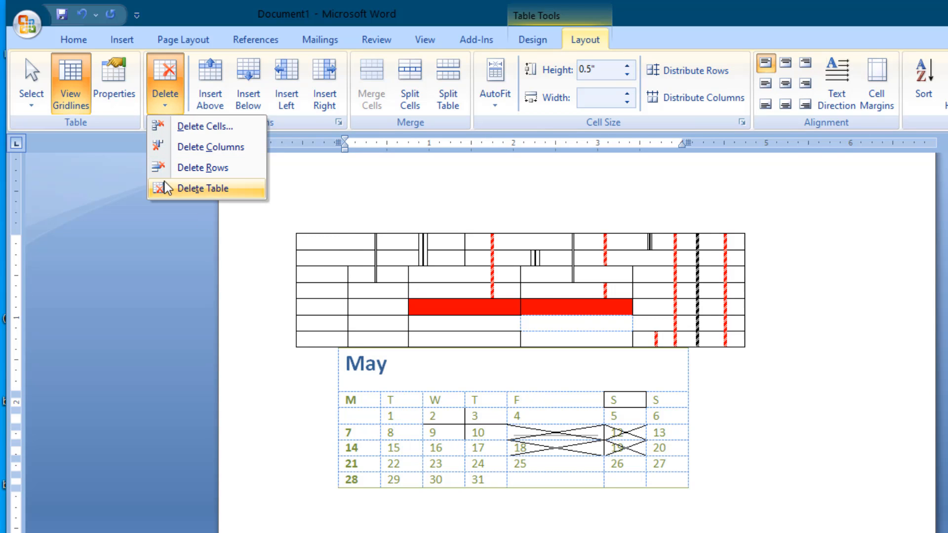
left_click(267, 286)
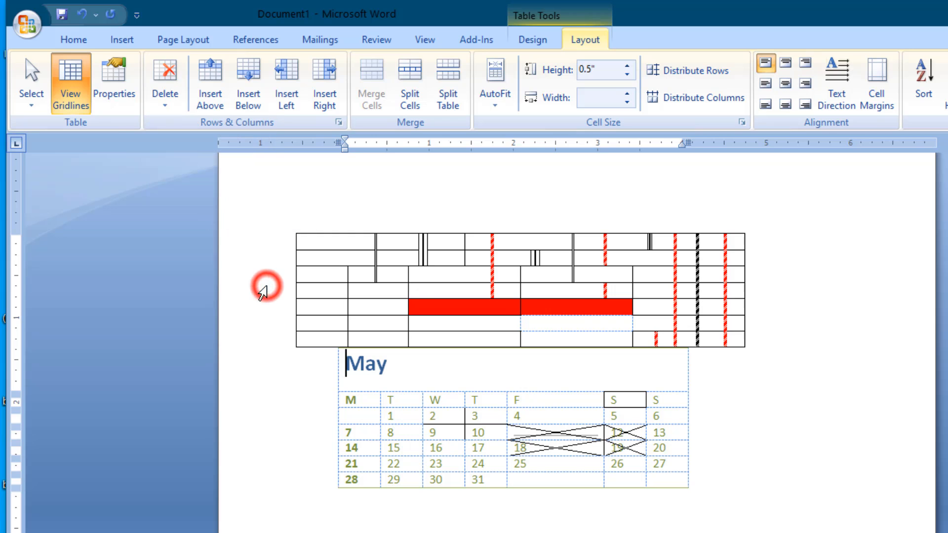
scroll(812, 342, "up", 1)
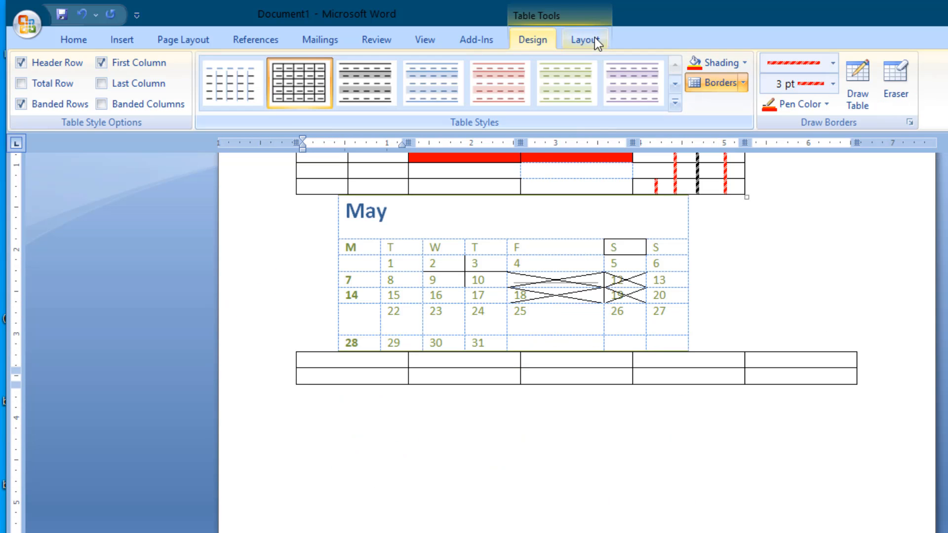
Step: Insert four rows above the first row of the one-column table below the May calendar
left_click(591, 39)
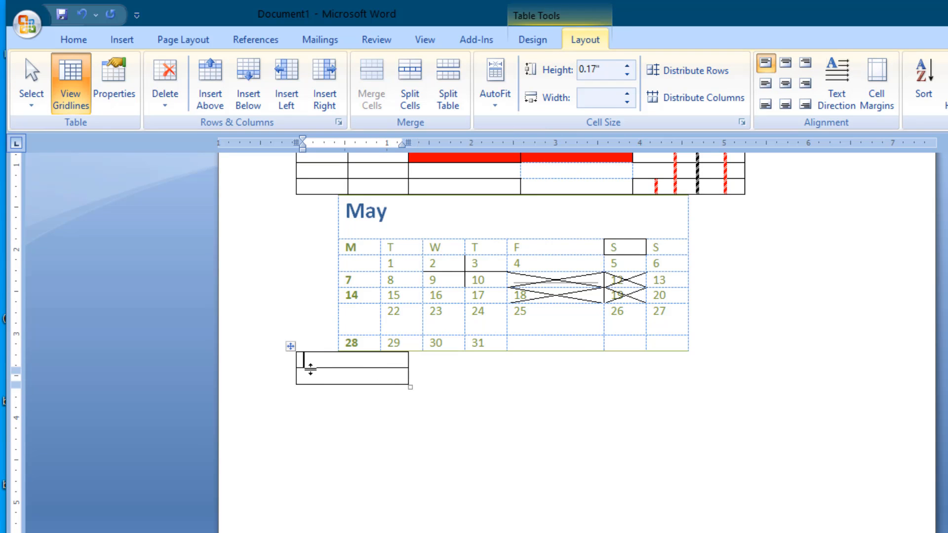
left_click(316, 364)
left_click(304, 359)
left_click(212, 90)
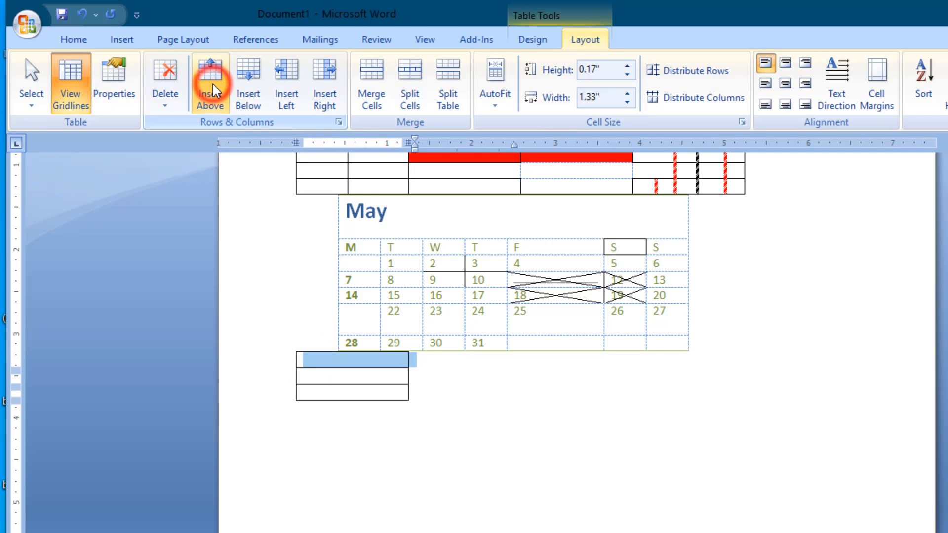
left_click(213, 90)
left_click(213, 91)
left_click(213, 91)
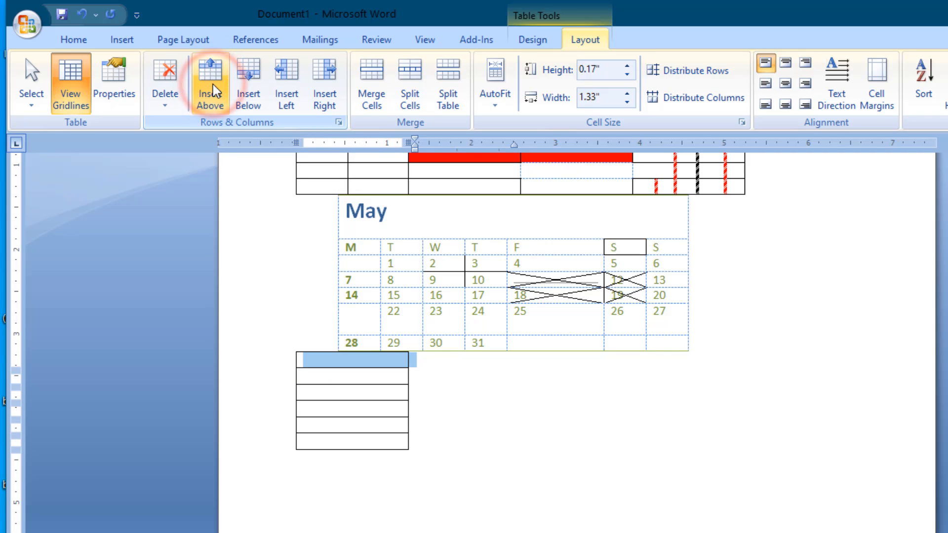
Step: Enter "hbhiuh" in the fifth row of the one-column table
left_click(316, 442)
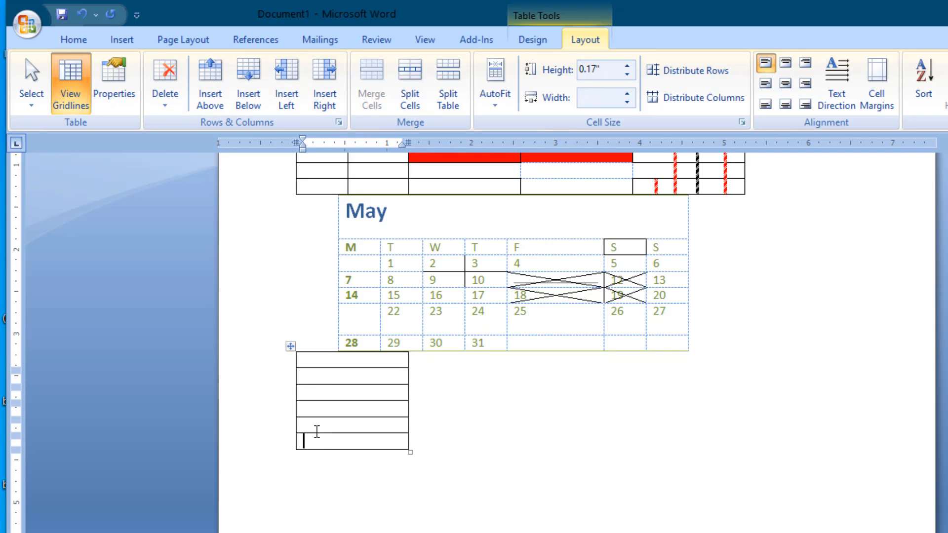
left_click(317, 424)
type("hbhiuh")
Step: Insert one row above the last row and one row above the first row of the one-column table
left_click(313, 360)
left_click(305, 441)
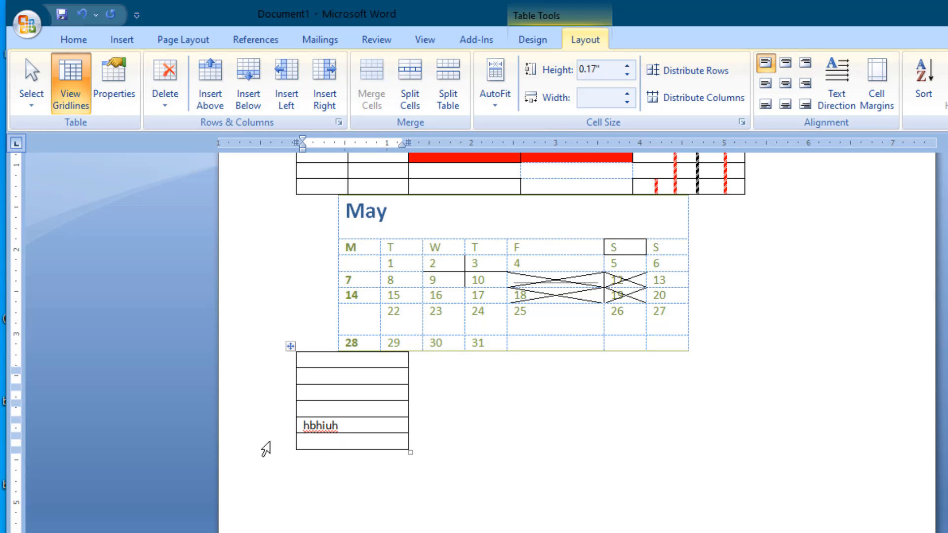
left_click(300, 443)
left_click(314, 443)
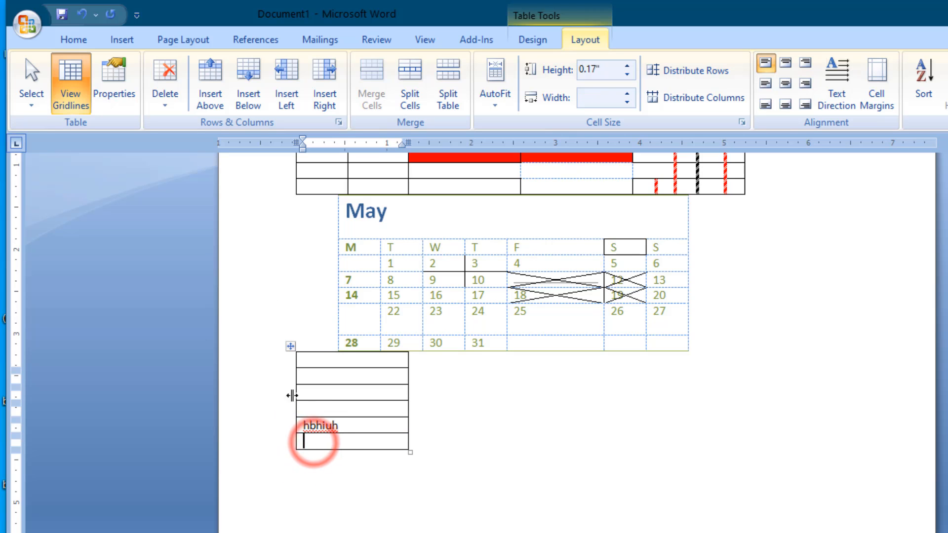
left_click(224, 94)
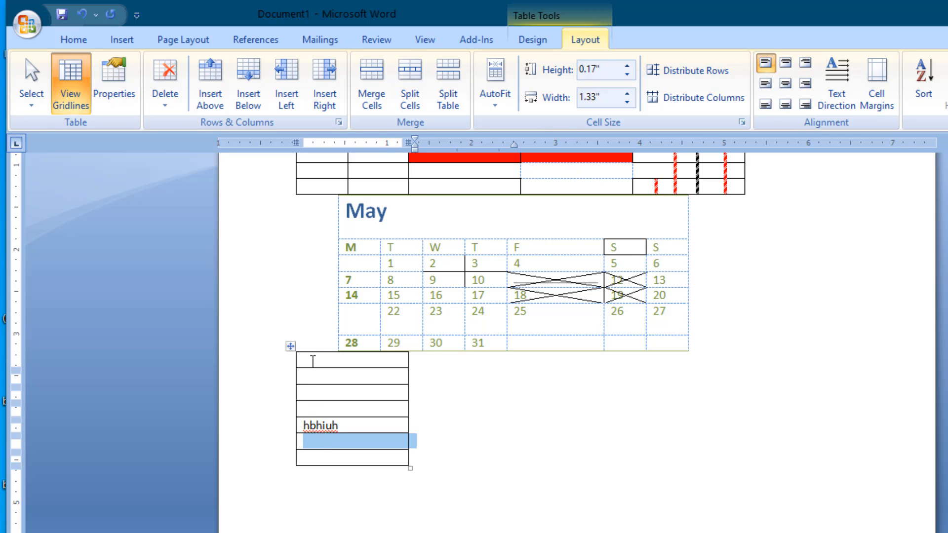
left_click(312, 361)
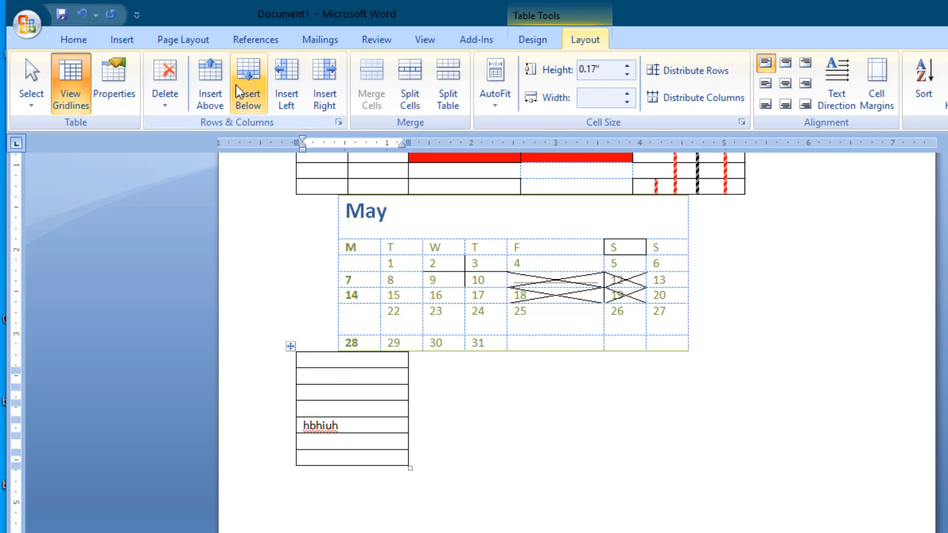
left_click(212, 79)
Step: Add a column to the right and another to the left of the table column containing "hbhiuh"
left_click(352, 408)
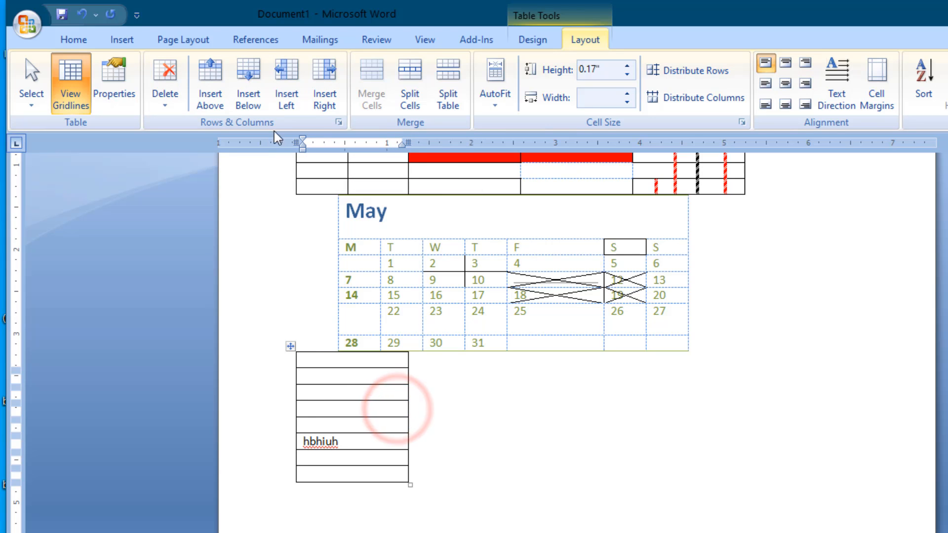
left_click(337, 79)
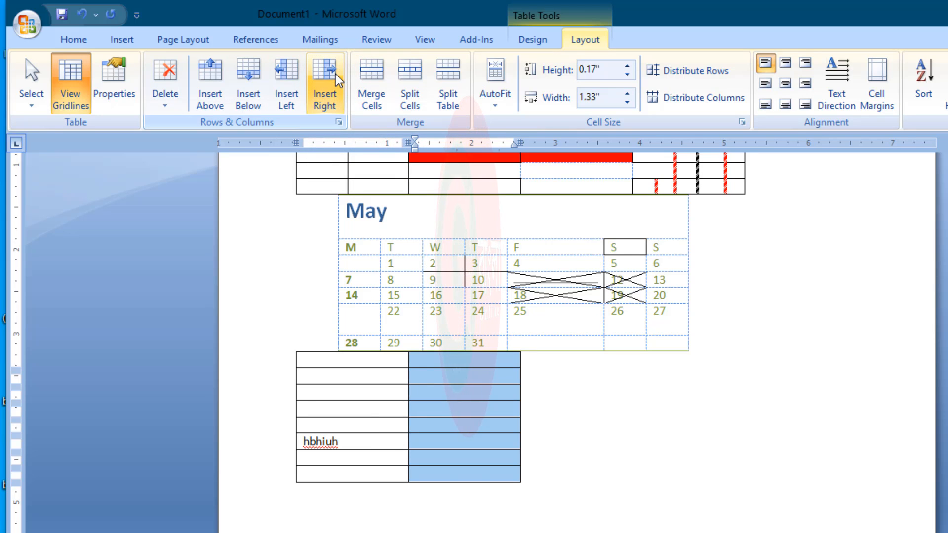
left_click(313, 409)
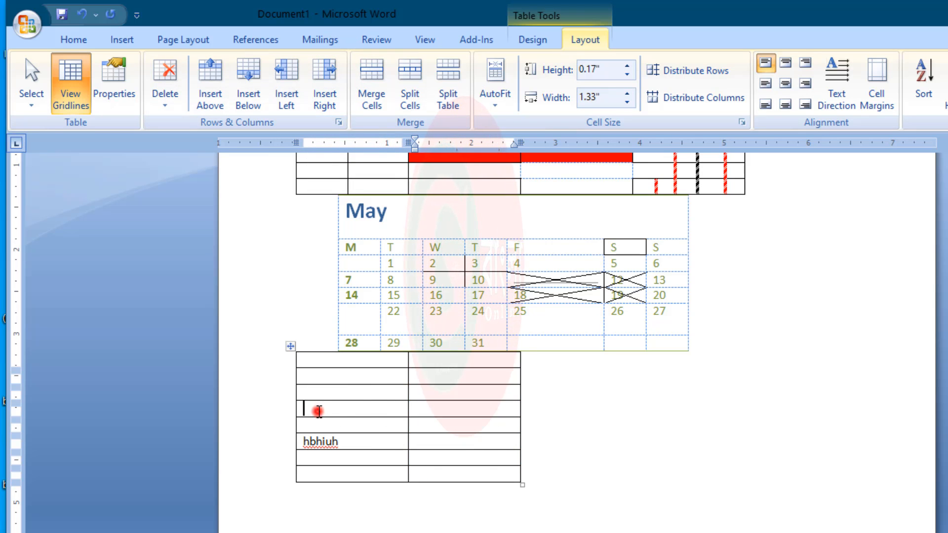
left_click(280, 91)
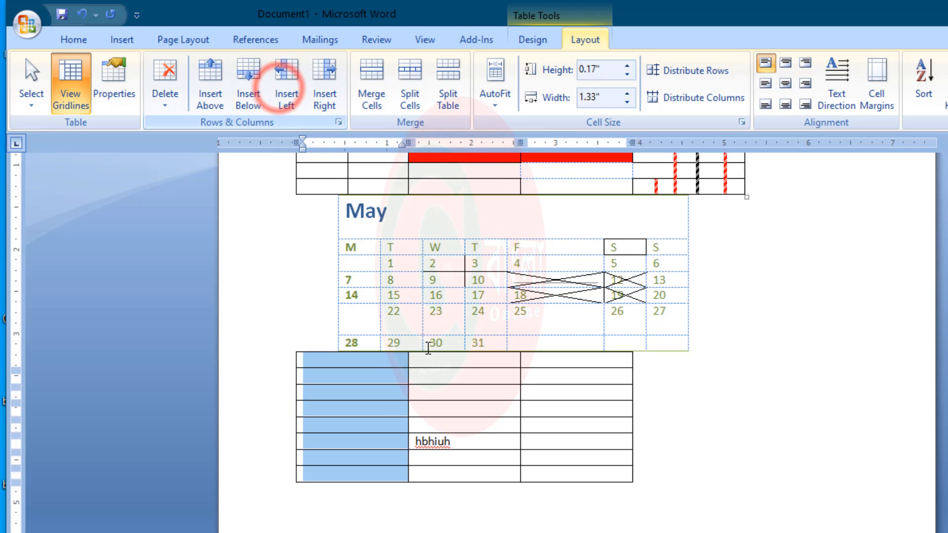
left_click(541, 409)
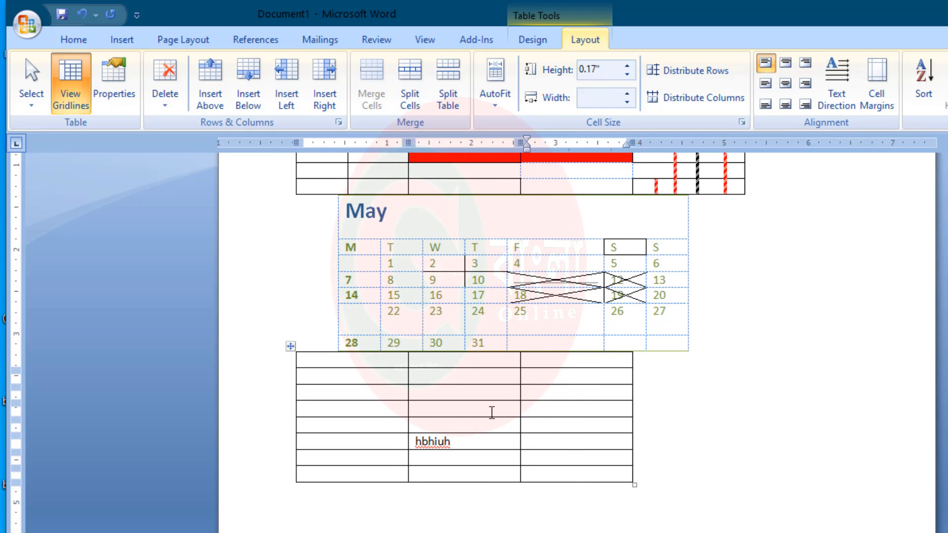
left_click(561, 410)
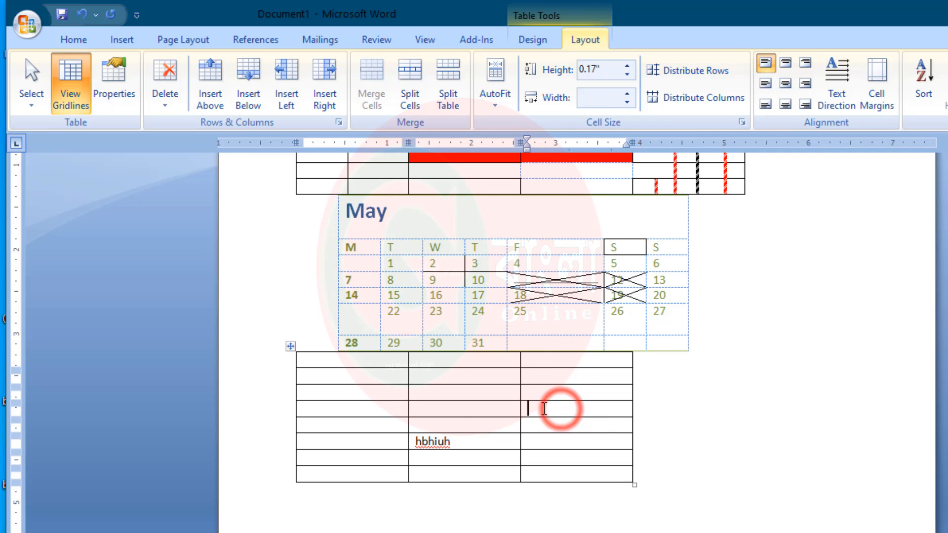
Step: Insert a column to the left of the last column in the table containing "hbhiuh"
left_click(285, 87)
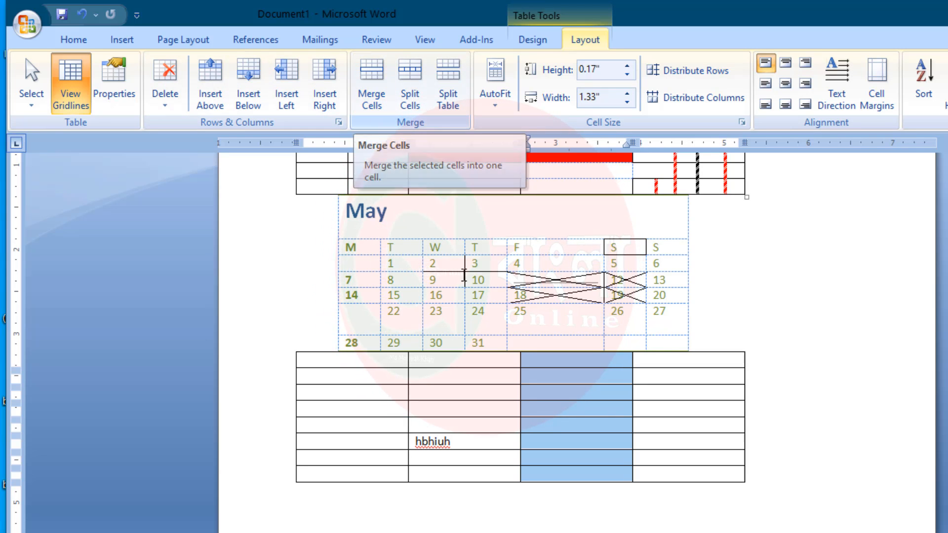
Step: Merge the second-row cells of the top table between the double line and the second red striped border into one cell
scroll(464, 277, "up", 5)
left_click(510, 283)
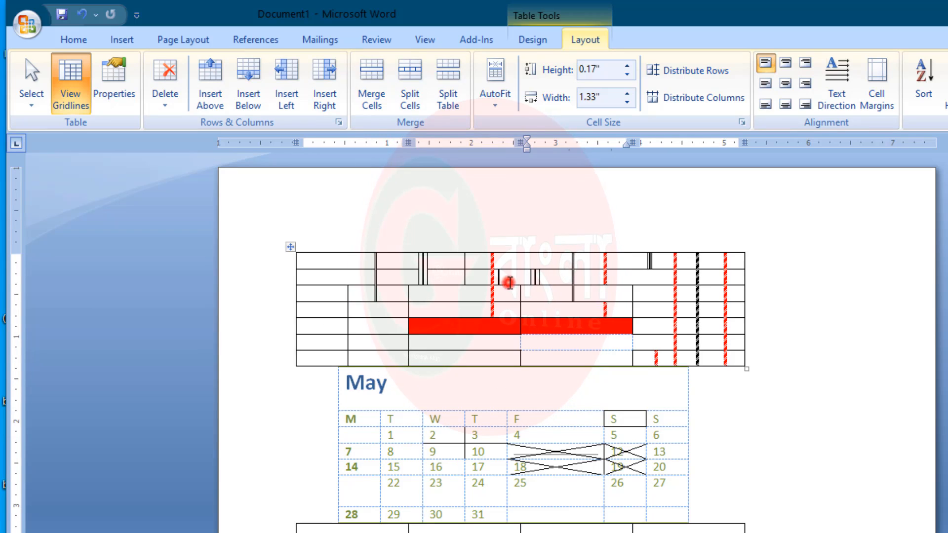
left_click(439, 276)
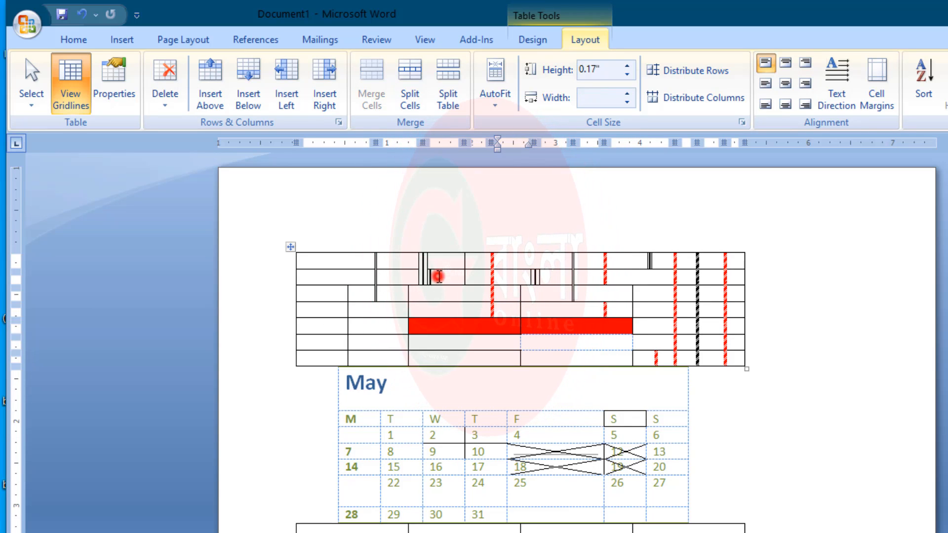
left_click_drag(439, 276, 558, 282)
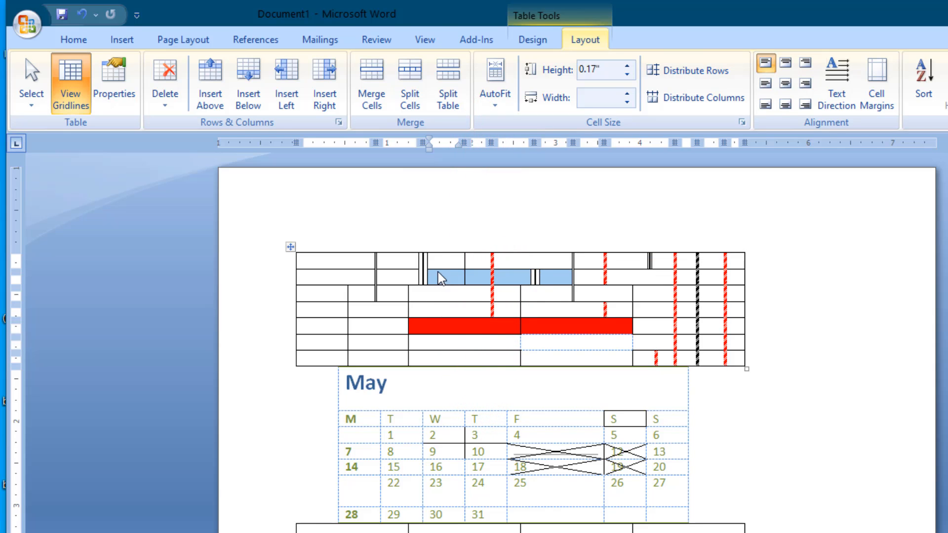
left_click_drag(437, 275, 593, 278)
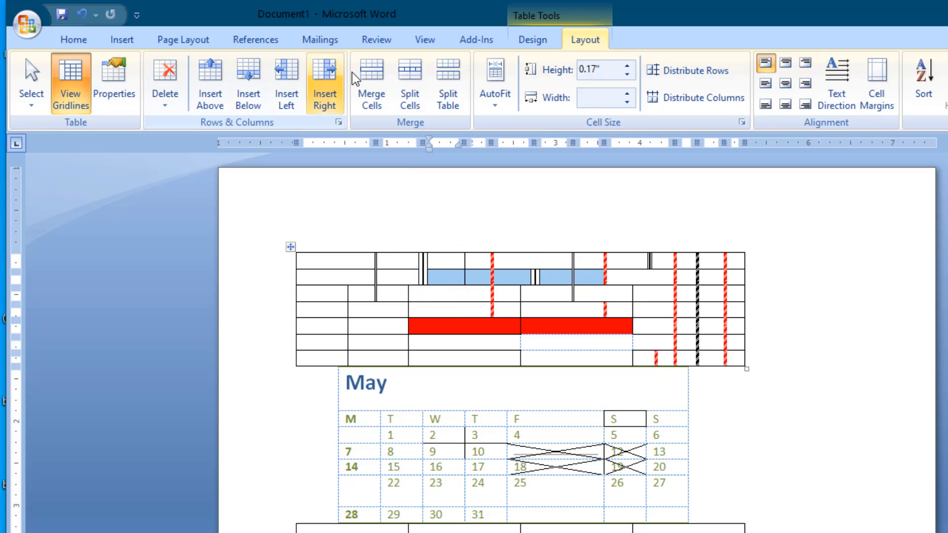
left_click(380, 87)
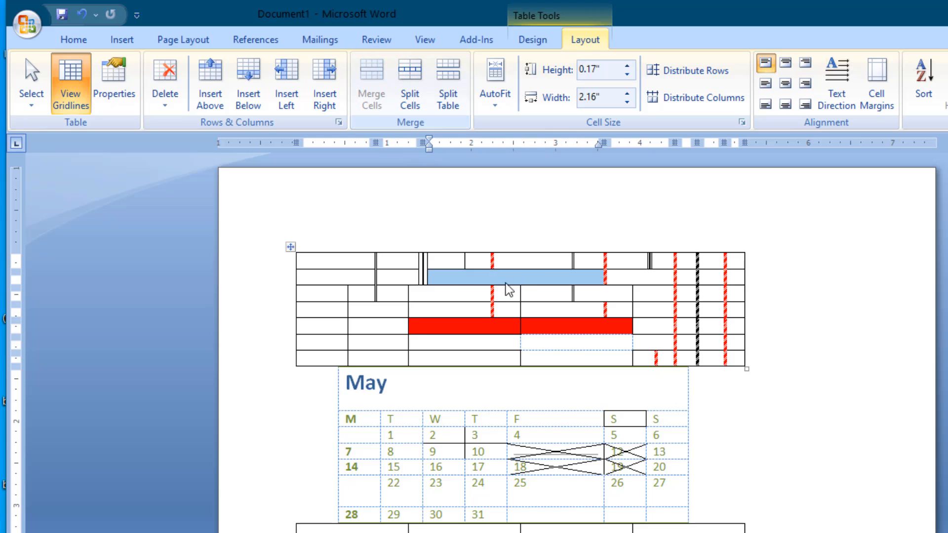
left_click(439, 279)
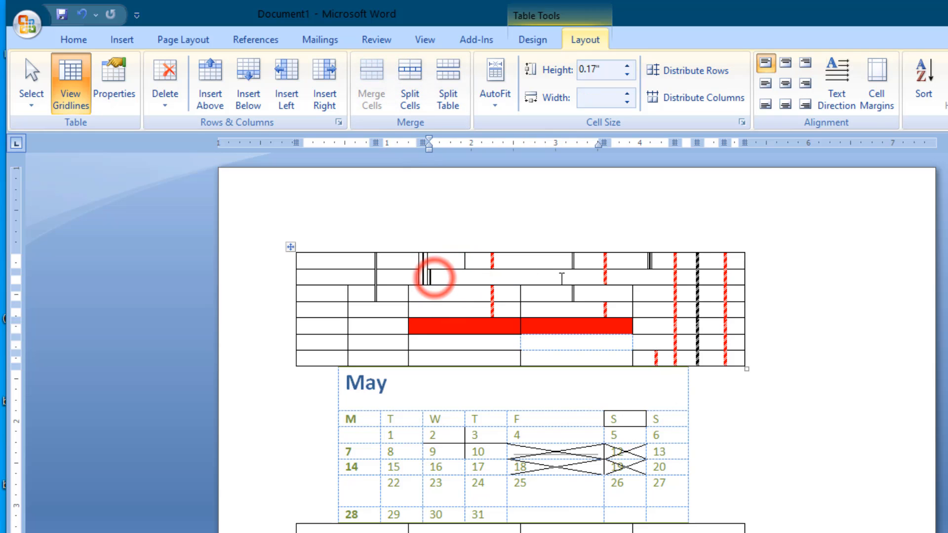
left_click_drag(444, 278, 641, 280)
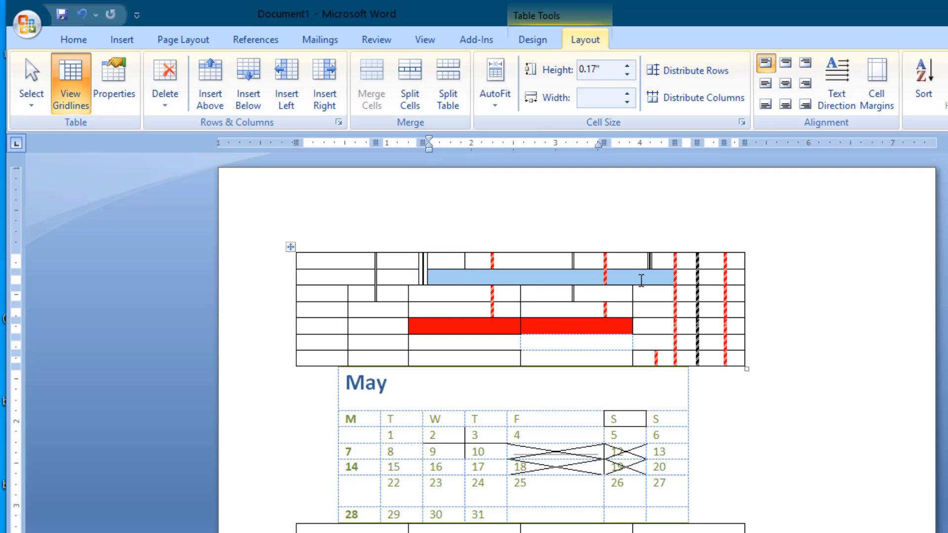
left_click(513, 283)
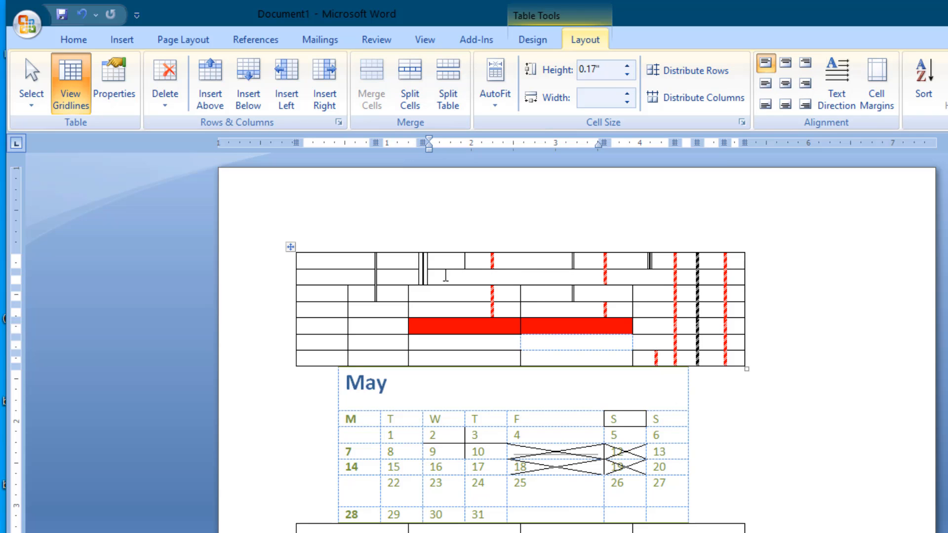
Step: Split the merged cell in the top table's second row into 4 columns and 1 row
left_click(444, 275)
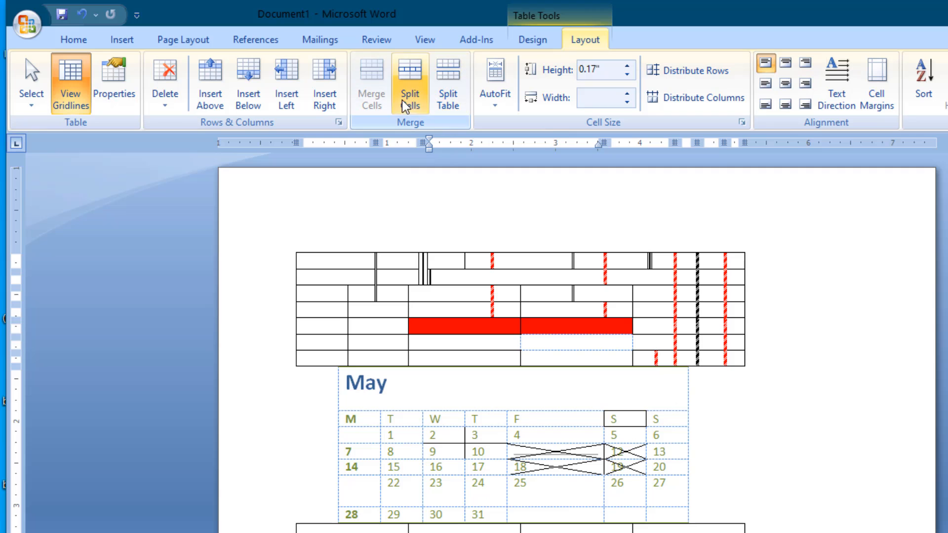
left_click(449, 93)
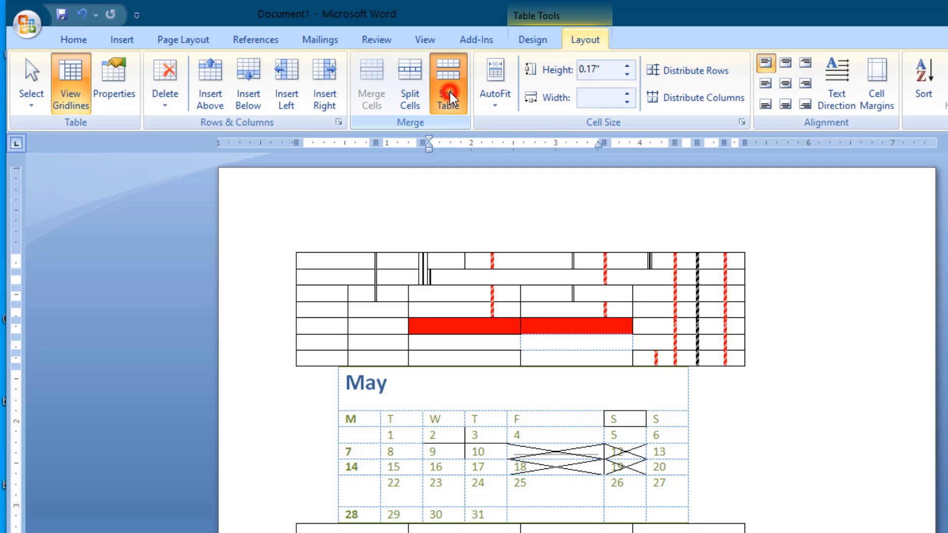
left_click(411, 97)
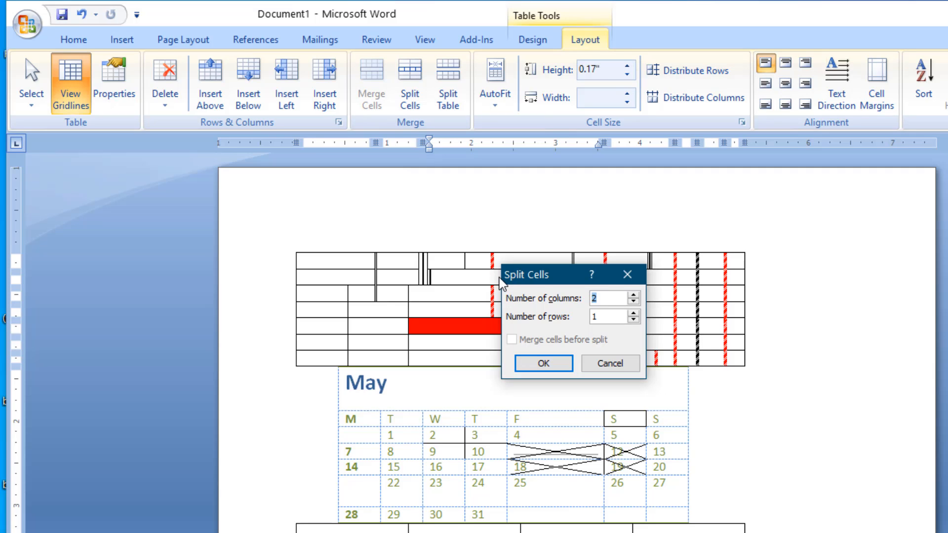
left_click(634, 296)
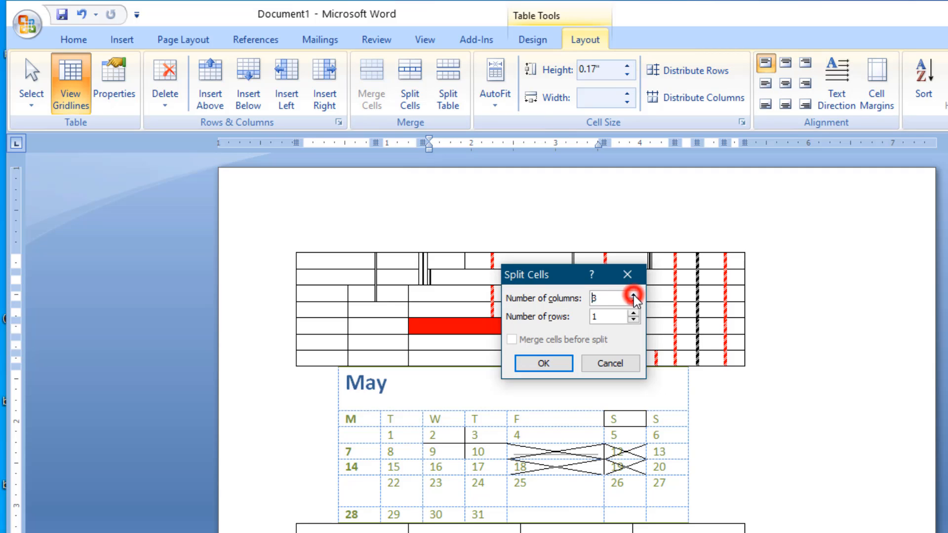
left_click(634, 296)
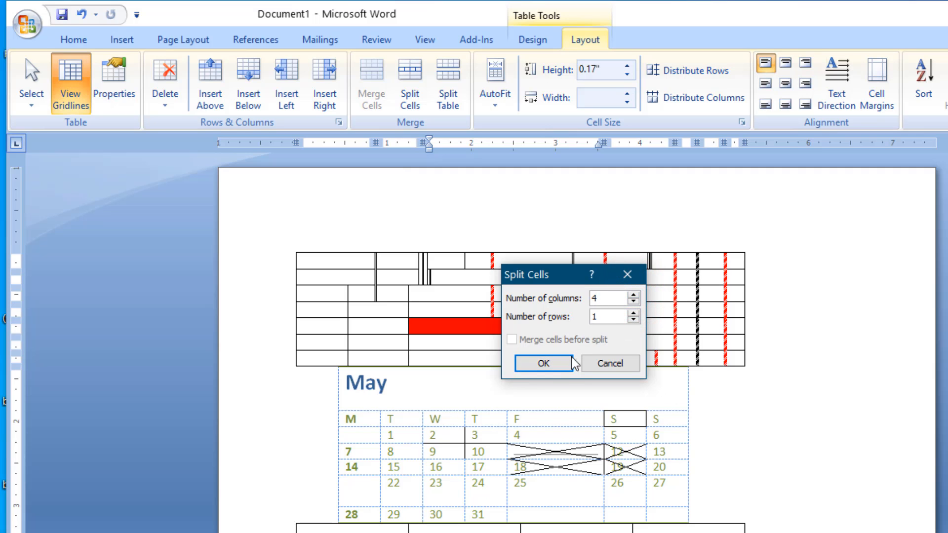
left_click(554, 364)
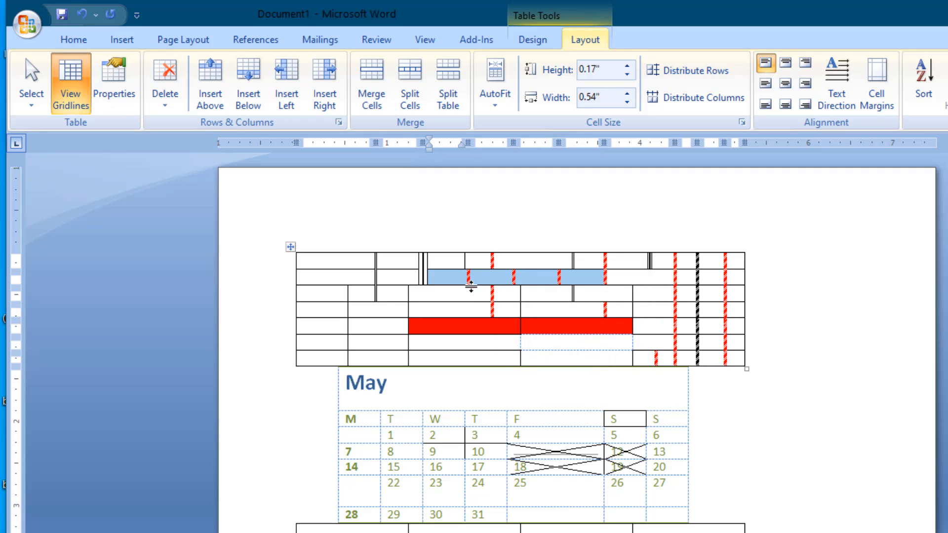
left_click(431, 272)
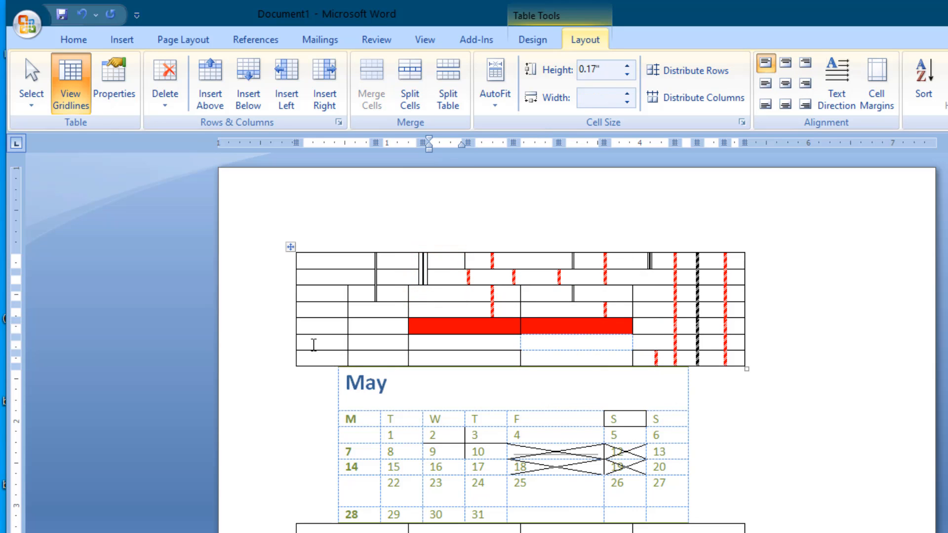
Step: Split the first three cells of the top table's last two rows into 12 columns and 2 rows, merging them before the split
left_click_drag(312, 343, 506, 354)
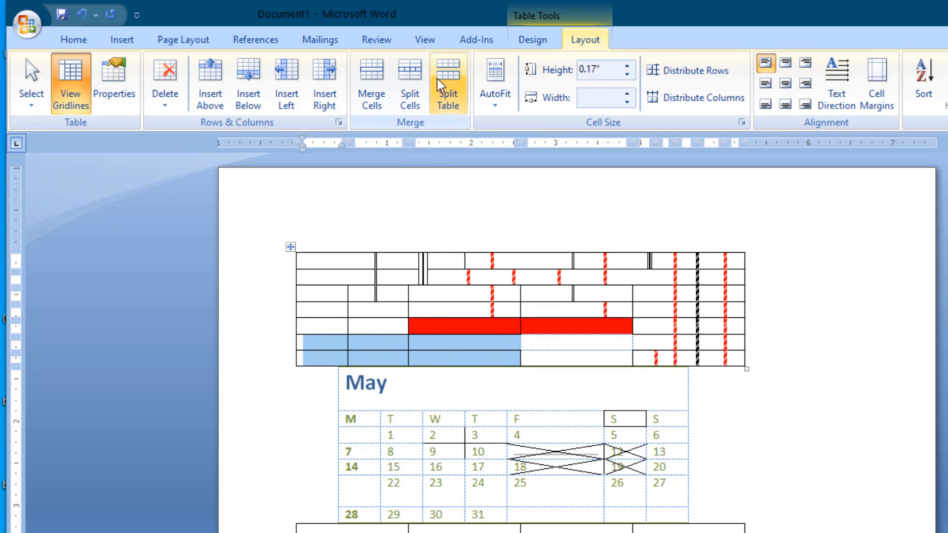
left_click(413, 93)
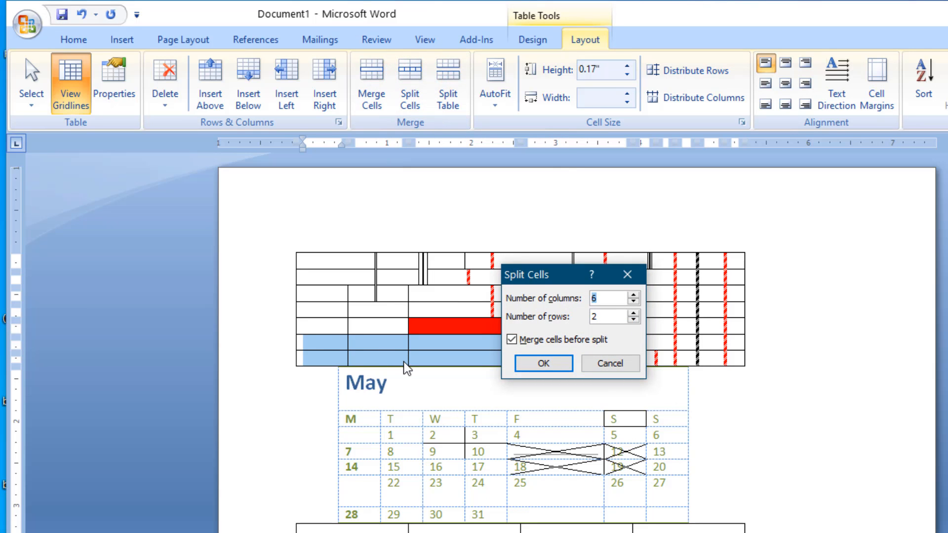
left_click(633, 295)
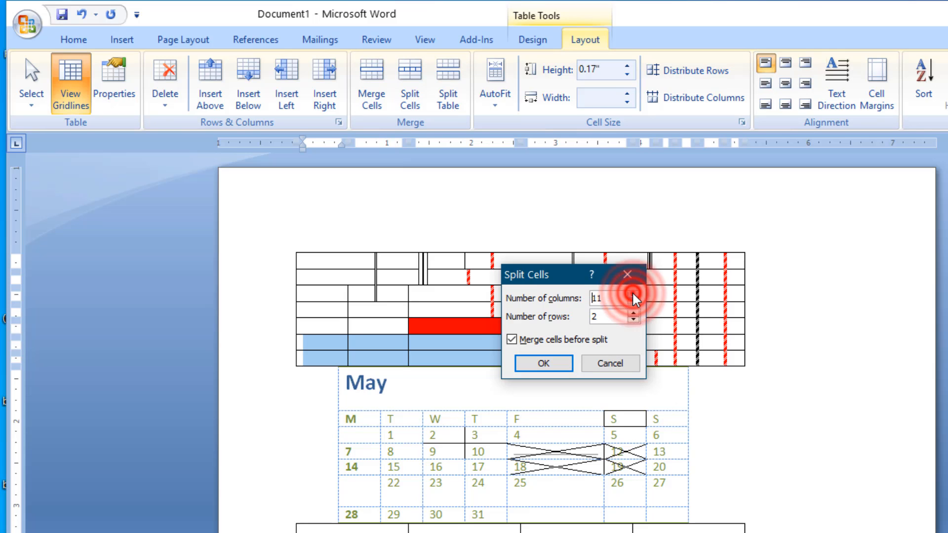
left_click(633, 295)
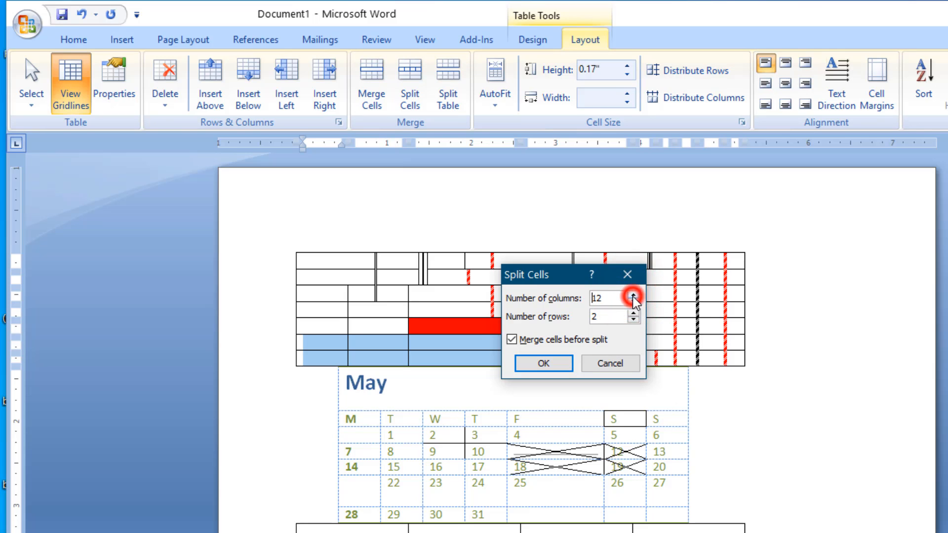
left_click(546, 364)
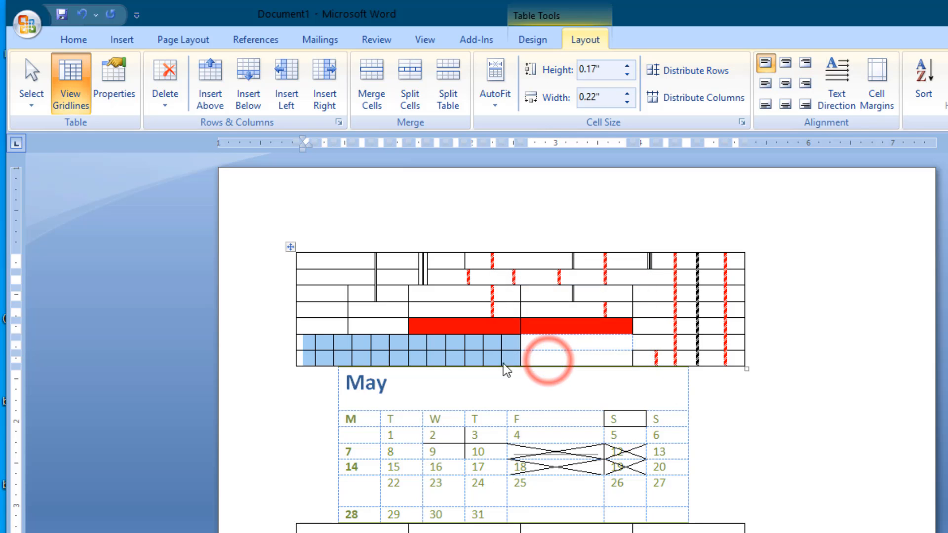
left_click(311, 348)
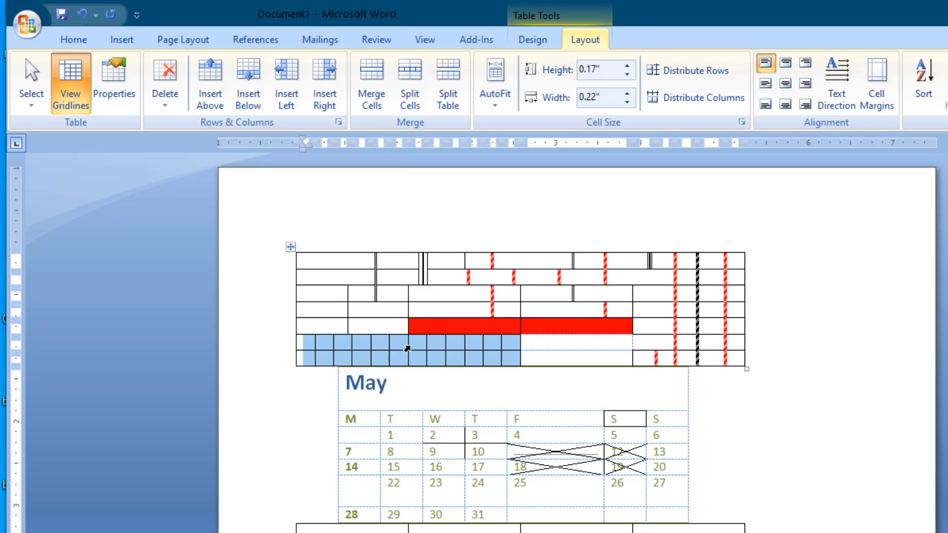
scroll(407, 346, "down", 1)
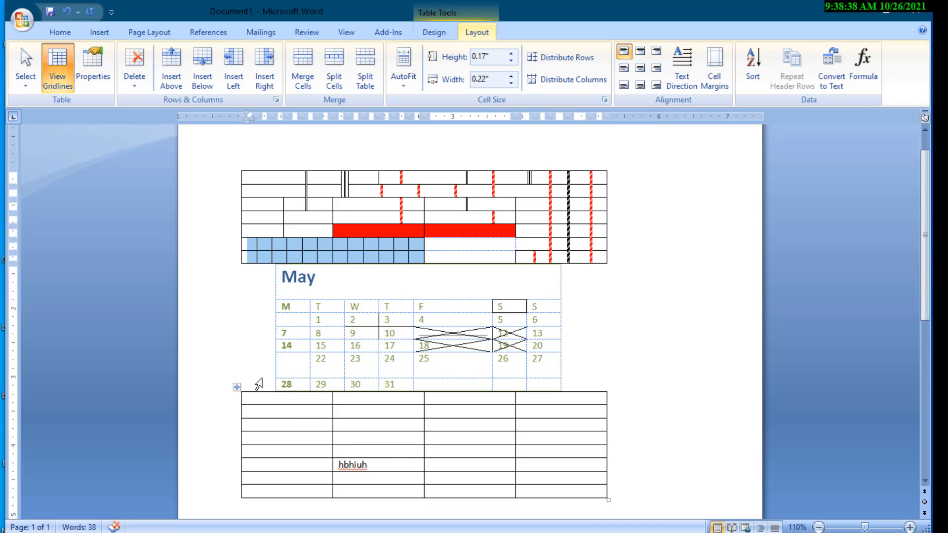
left_click_drag(266, 374, 282, 508)
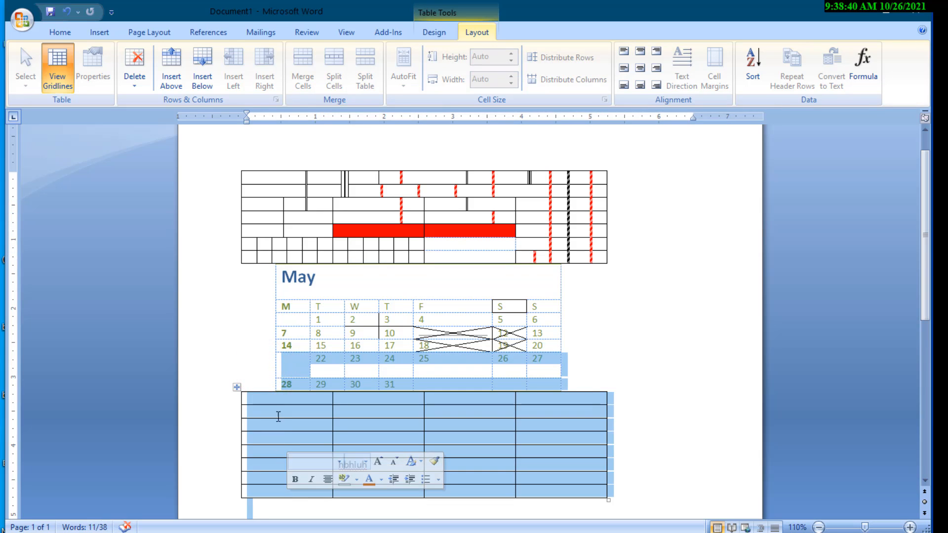
left_click(278, 409)
left_click(359, 420)
left_click(462, 428)
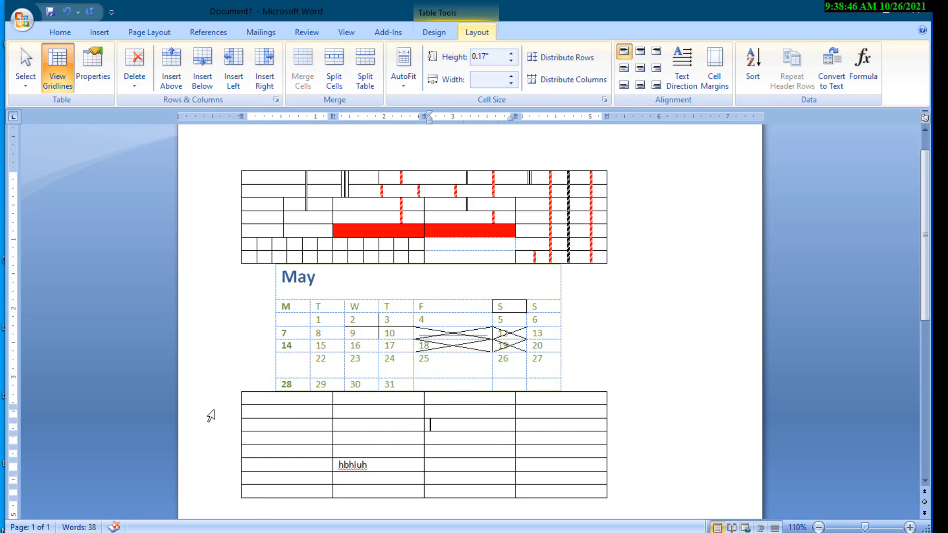
left_click_drag(249, 397, 327, 418)
left_click(294, 416)
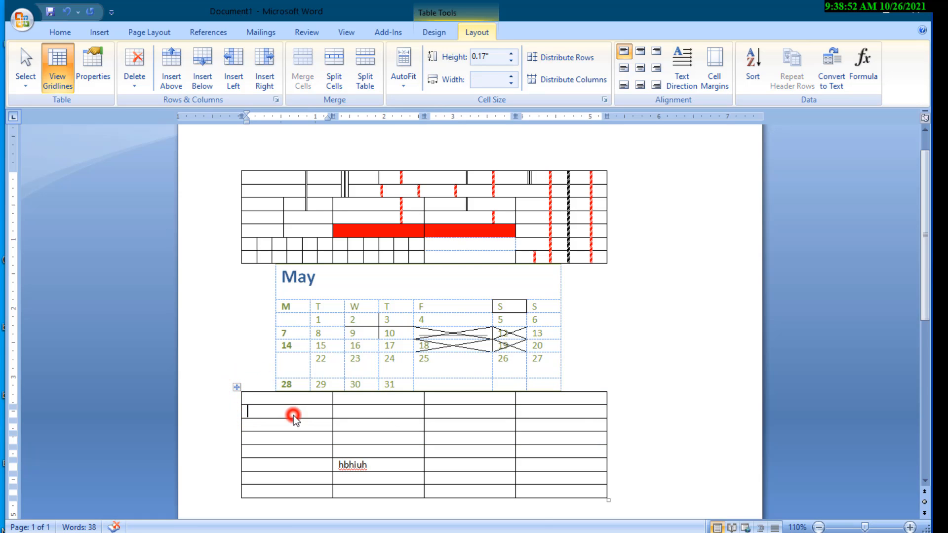
left_click_drag(254, 411, 325, 413)
scroll(352, 412, "up", 1)
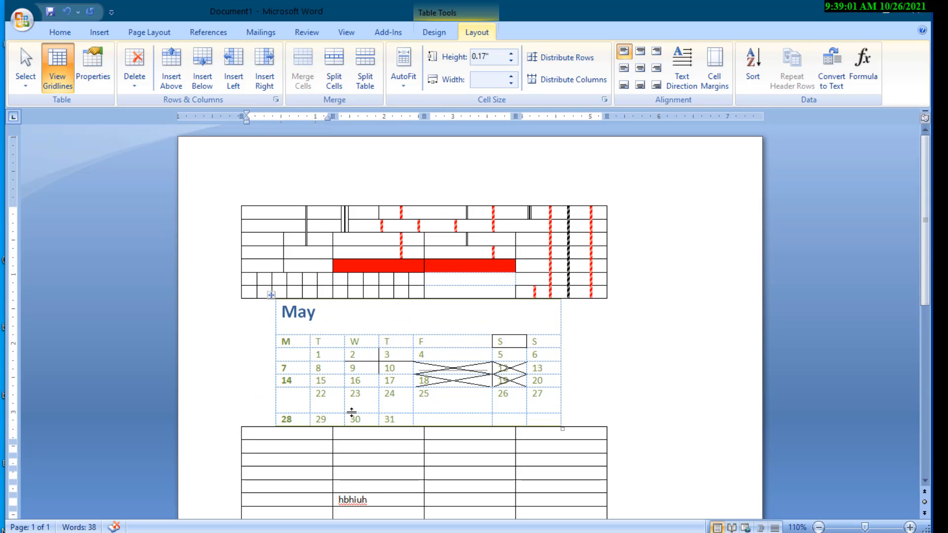
scroll(339, 408, "down", 4)
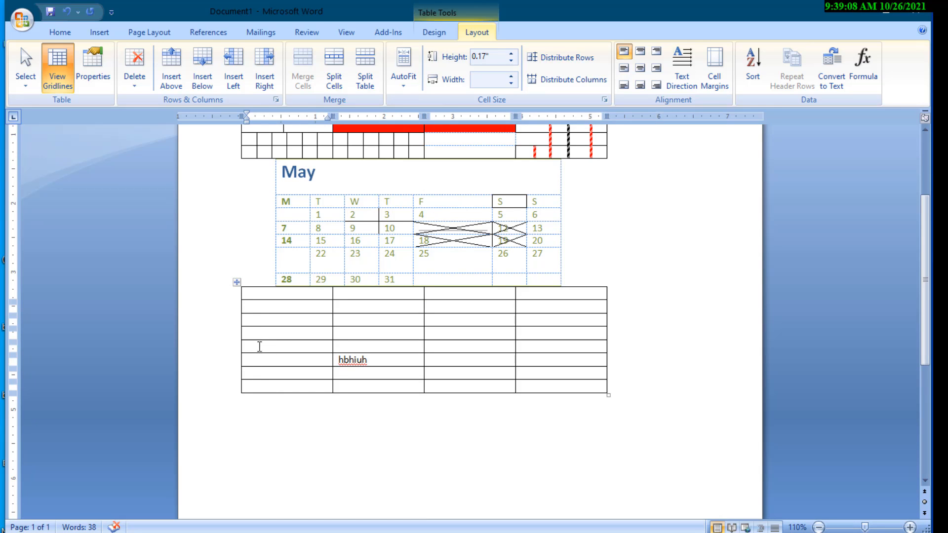
Step: Separate the four-column table from the May calendar with a blank line, and split that table above its fourth row
left_click(248, 272)
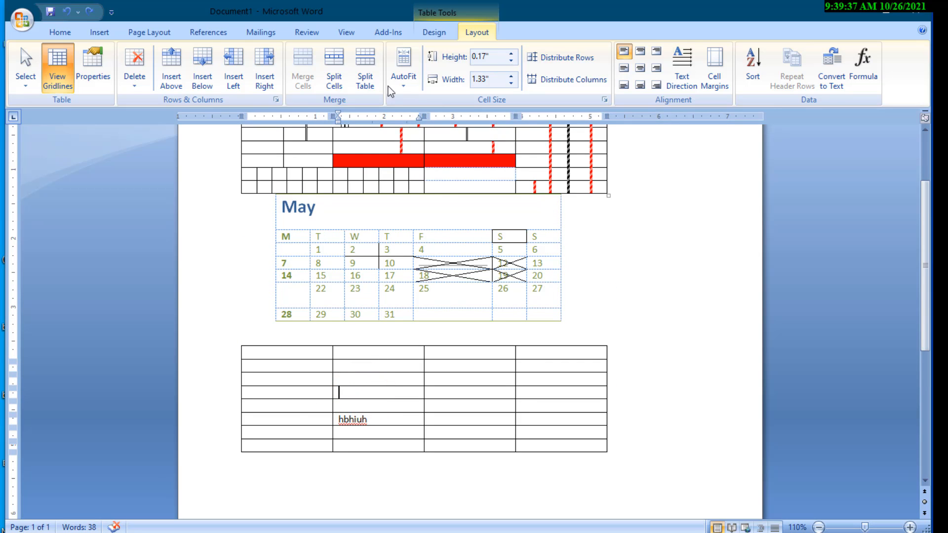
left_click(365, 77)
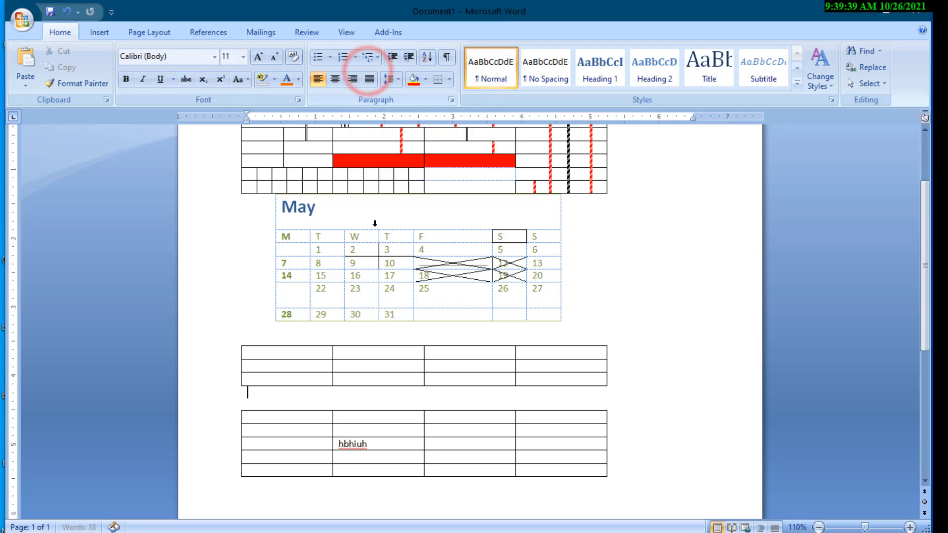
Step: AutoFit the table containing "hbhiuh" to its contents
left_click(382, 445)
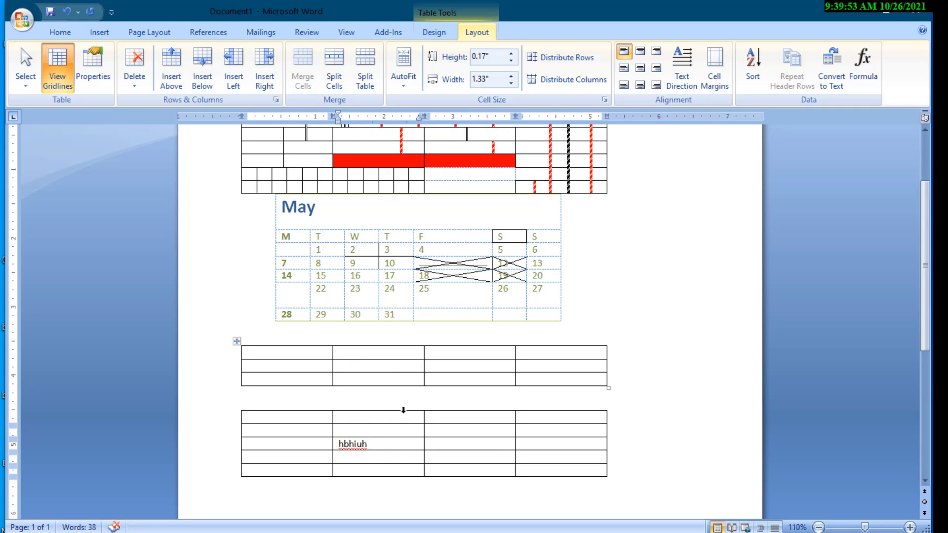
left_click(404, 85)
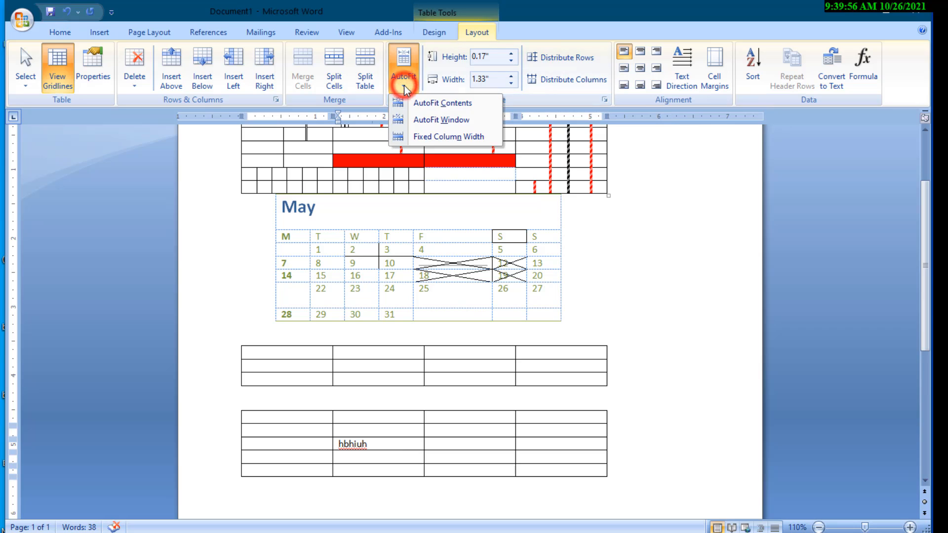
left_click(429, 102)
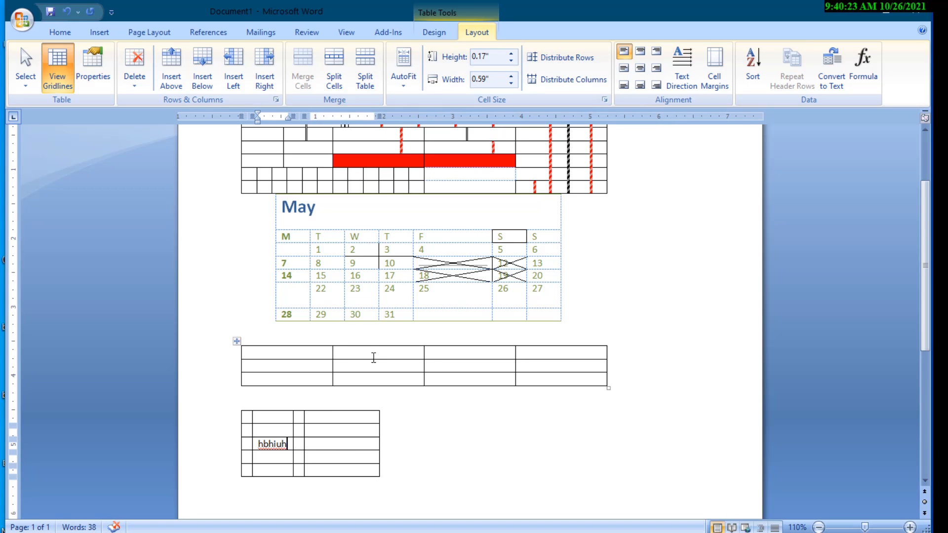
Step: Set the height of the first row in the four-column table below the calendar to 0.1"
left_click(373, 353)
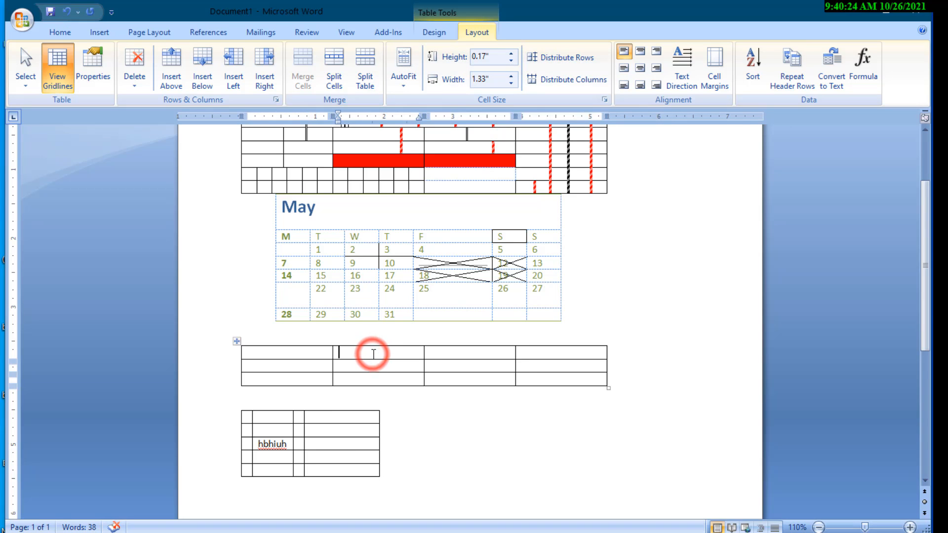
left_click(511, 53)
left_click(511, 53)
left_click(512, 55)
left_click(513, 60)
left_click(512, 61)
left_click(512, 61)
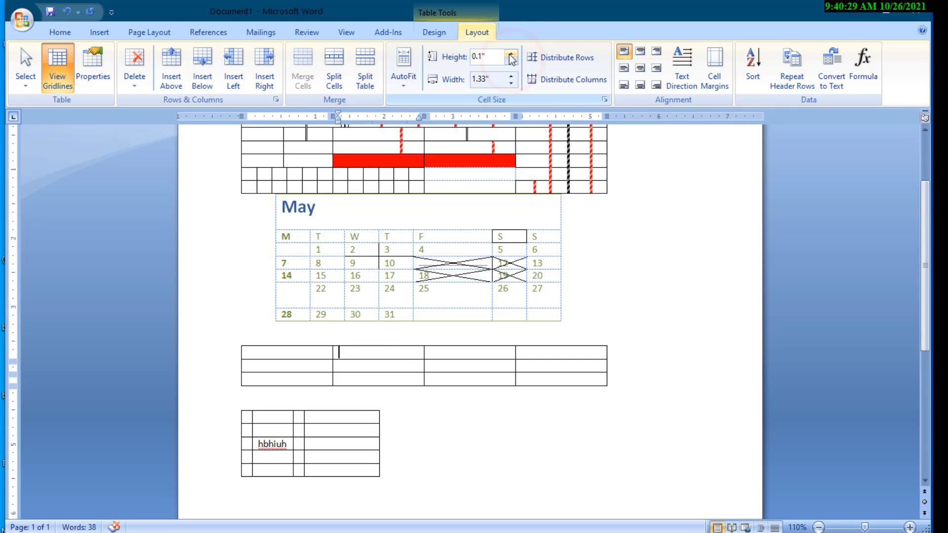
left_click(511, 54)
left_click(511, 60)
Step: Set the width of the four-column table's second column to 1.4"
left_click(512, 77)
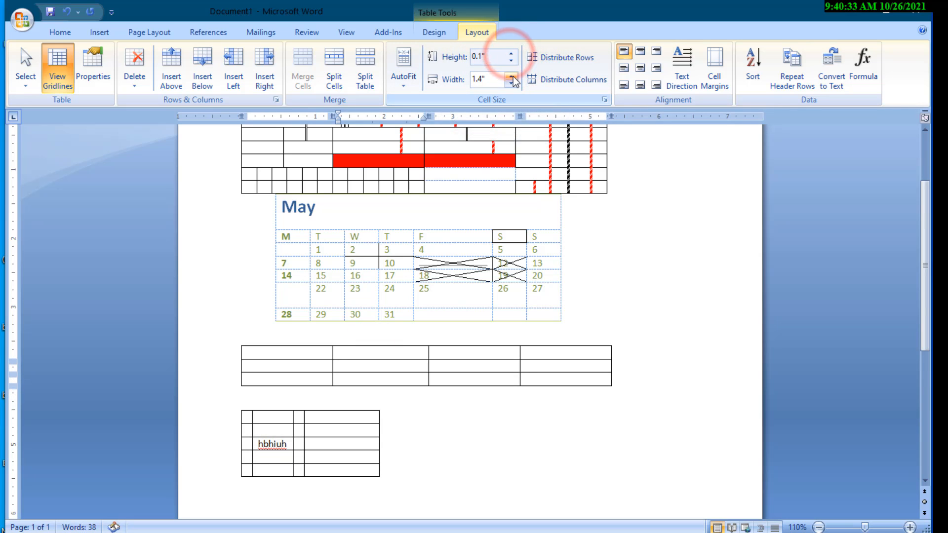
left_click(512, 76)
left_click(512, 83)
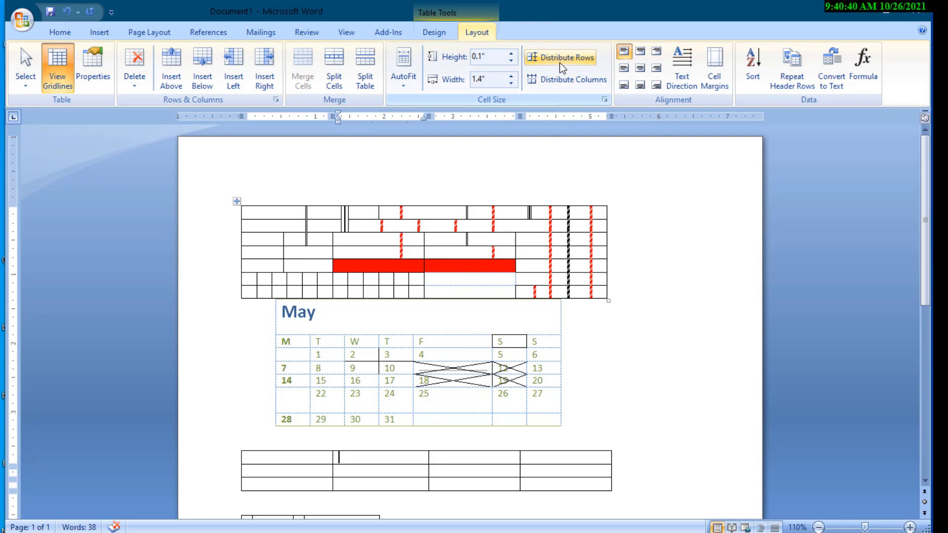
Step: Distribute the rows and columns evenly across the middle cells of the top table's first two rows
scroll(425, 309, "down", 1)
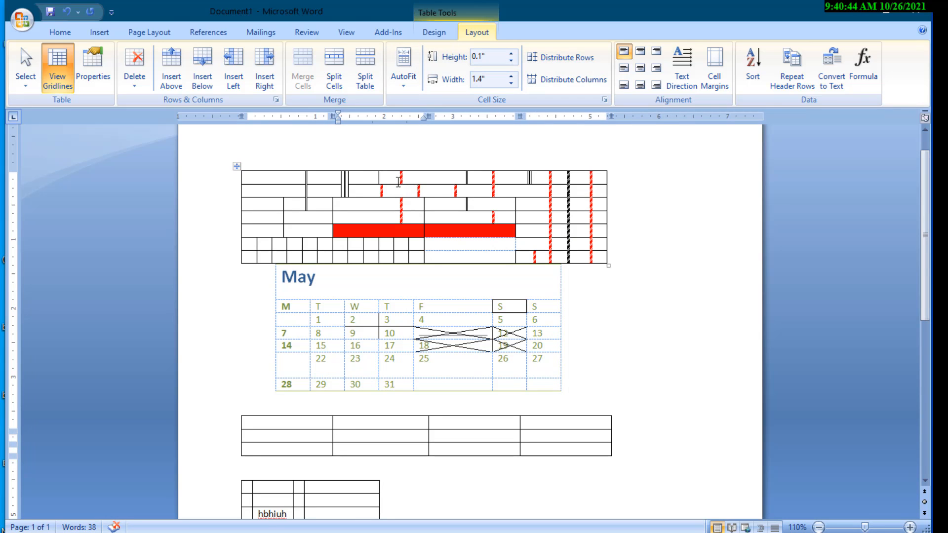
left_click_drag(374, 178, 437, 188)
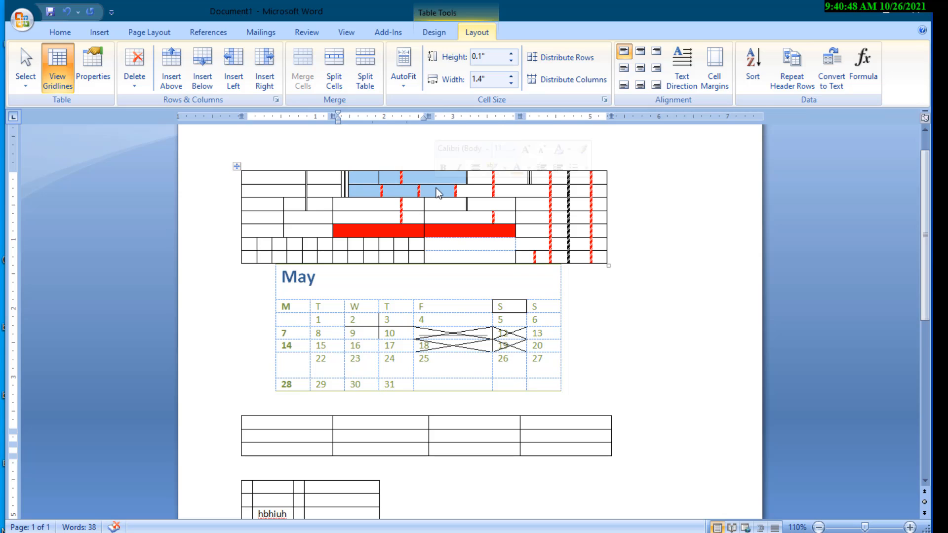
left_click(568, 57)
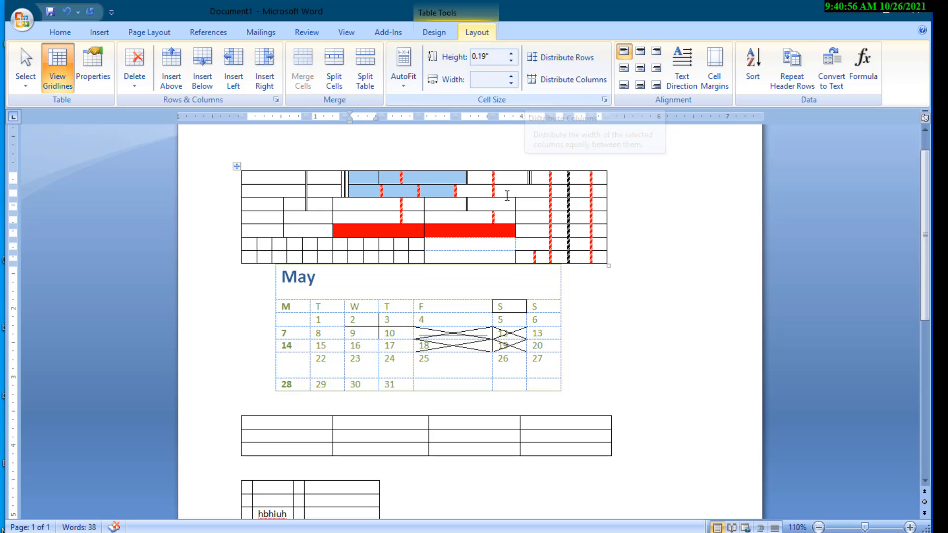
left_click_drag(362, 180, 438, 187)
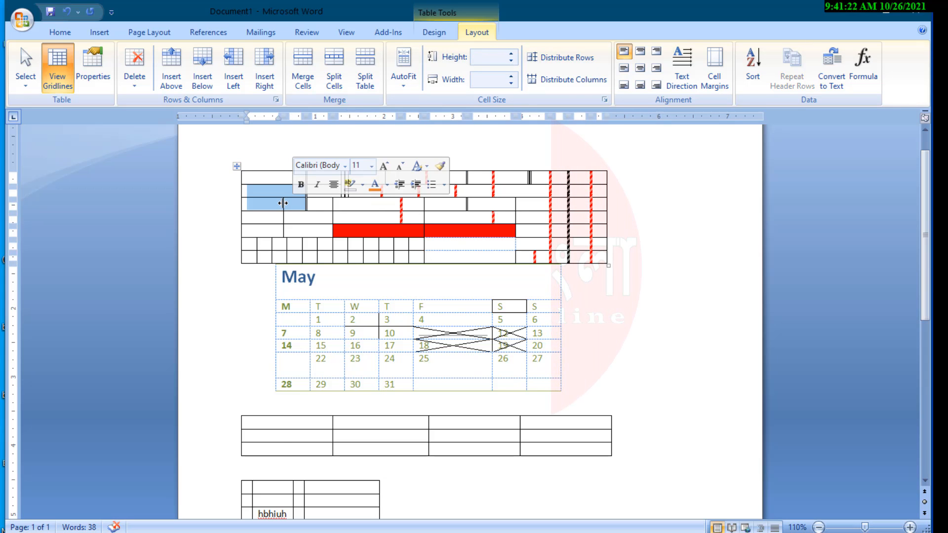
Step: Shift the divider between the first two cells of the top table's third row and distribute those columns evenly
left_click_drag(283, 203, 272, 203)
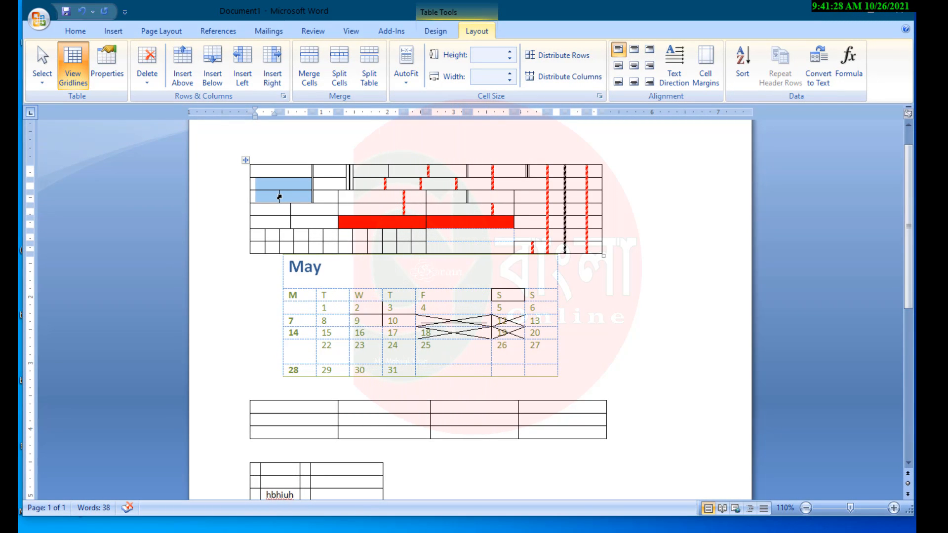
left_click(568, 79)
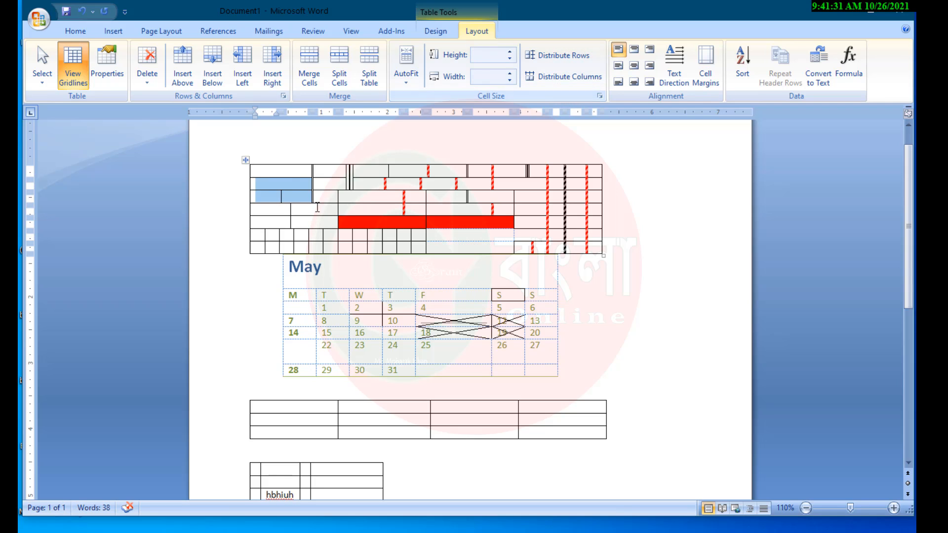
left_click(290, 185)
Step: Distribute the first two rows of the table containing "hbhiuh" evenly
scroll(285, 168, "down", 6)
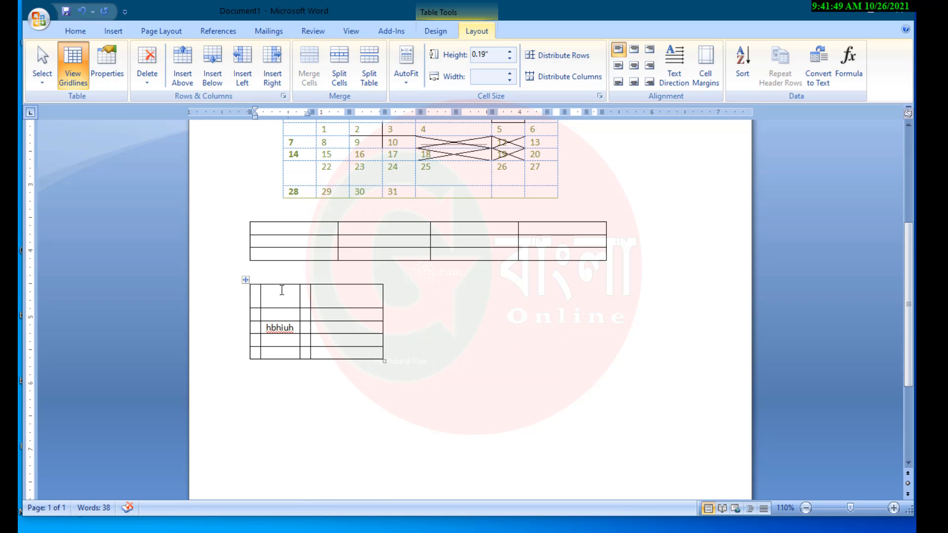
left_click_drag(282, 291, 282, 315)
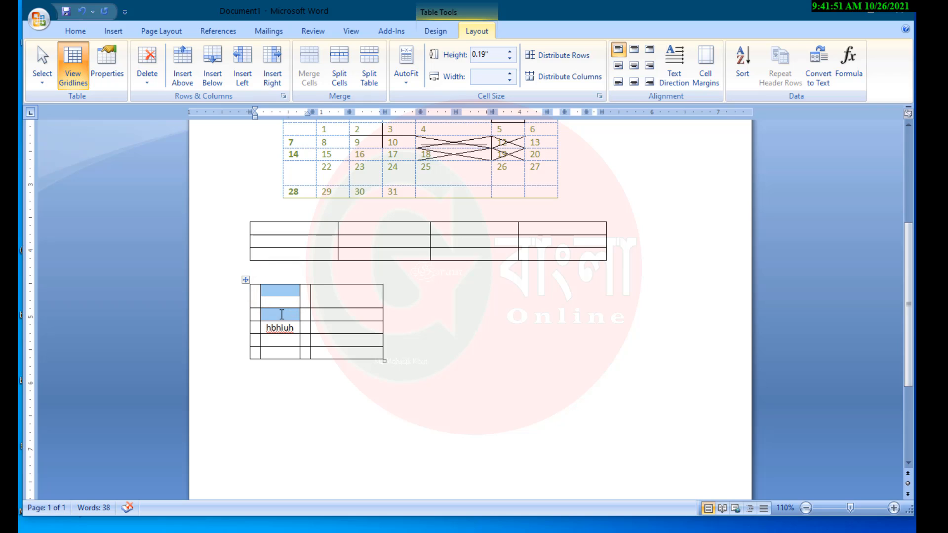
left_click_drag(282, 315, 345, 316)
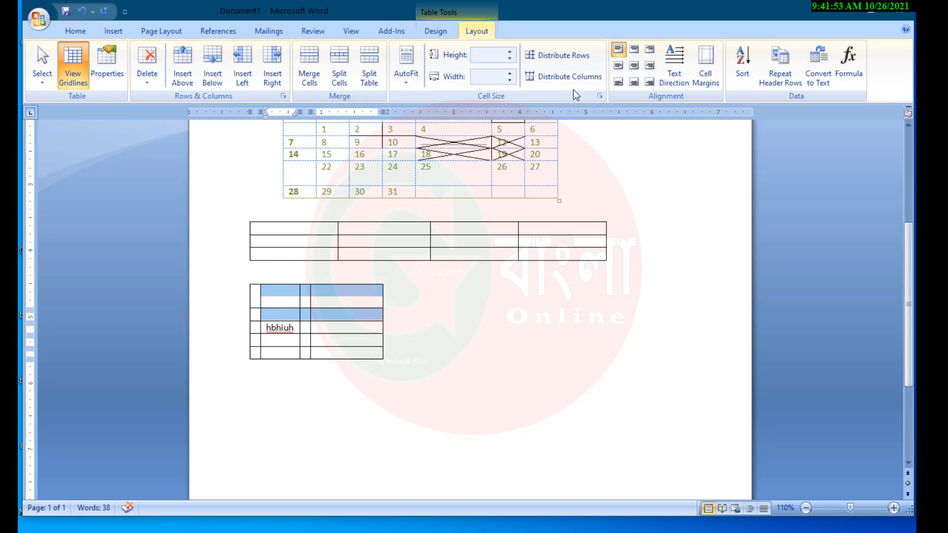
left_click(561, 55)
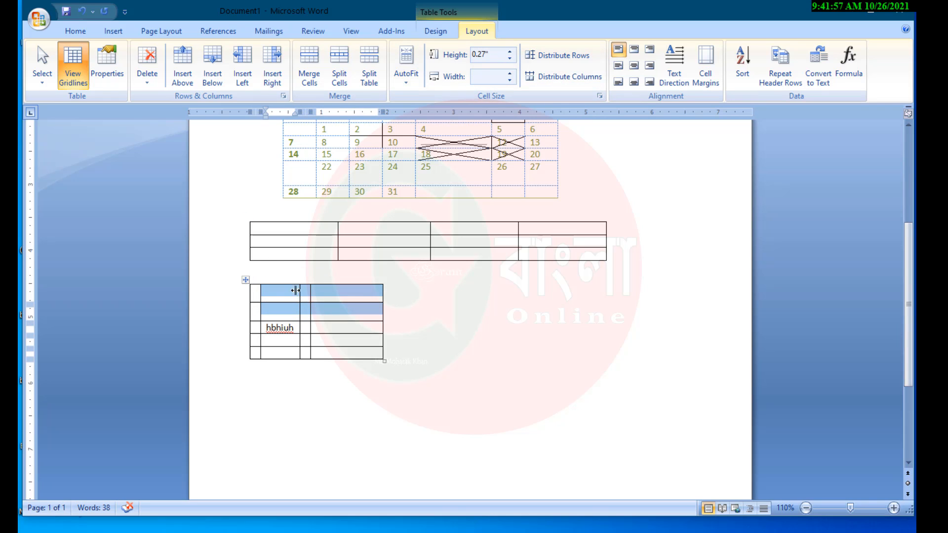
left_click(343, 307)
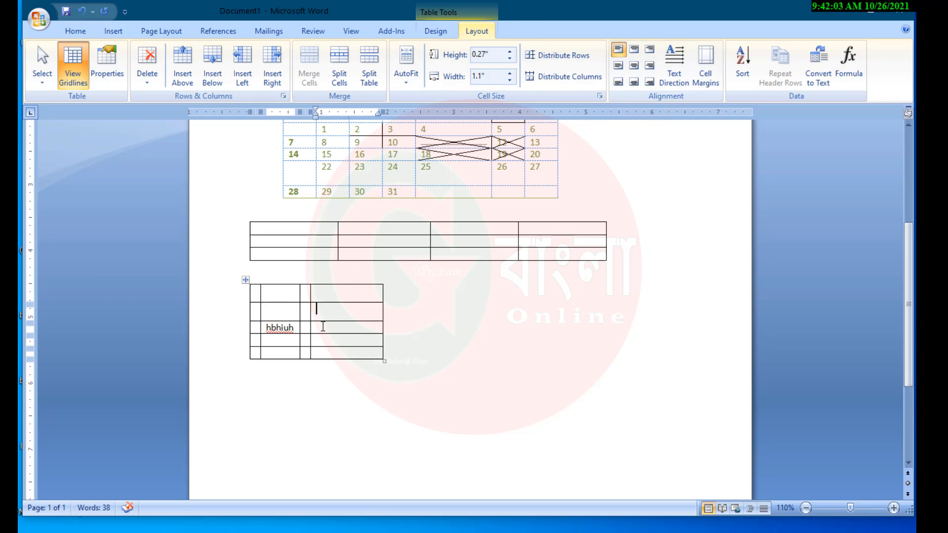
Step: Enter "bhuybgihol" in the second cell of the four-column table's middle row
left_click_drag(297, 329, 265, 330)
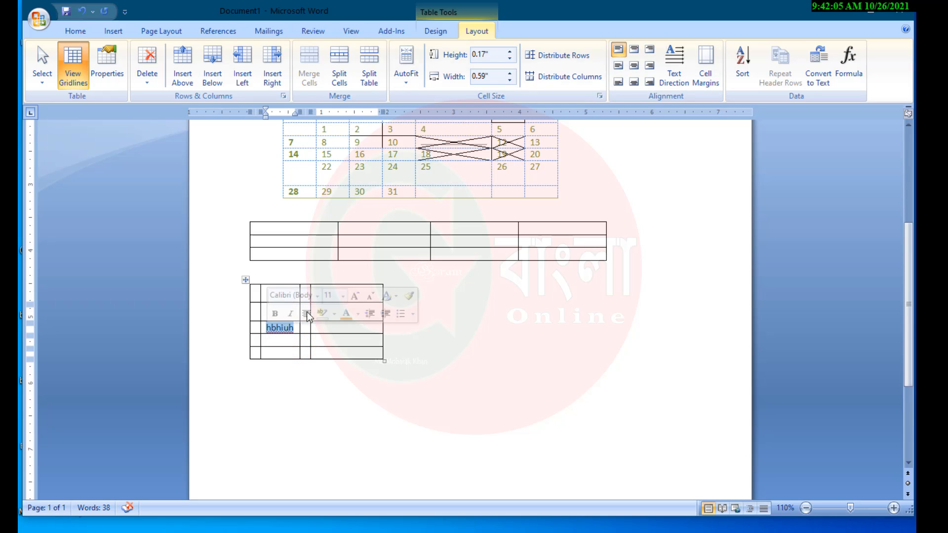
left_click(381, 242)
type("bhuybgihol")
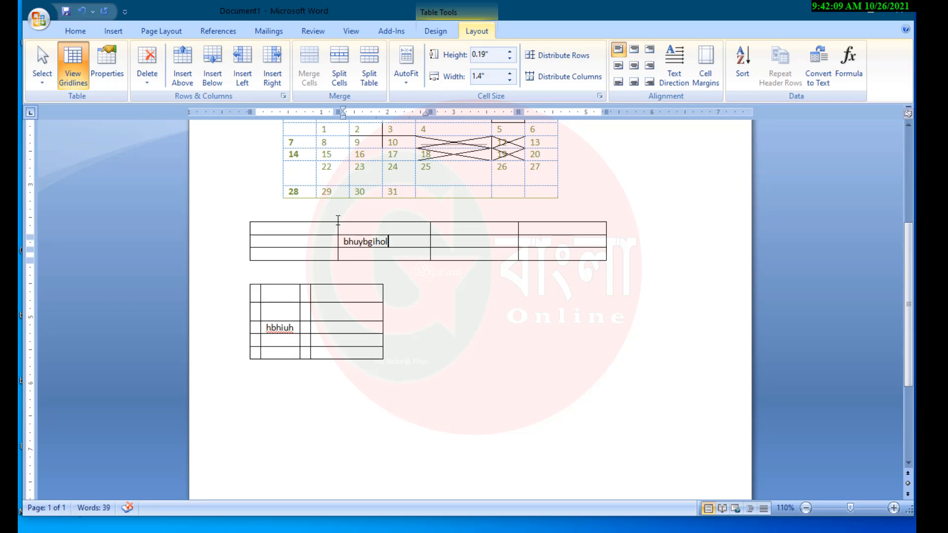
Step: Try different cell alignments on "bhuybgihol", ending with Align Center
left_click(635, 51)
left_click(648, 51)
left_click(651, 72)
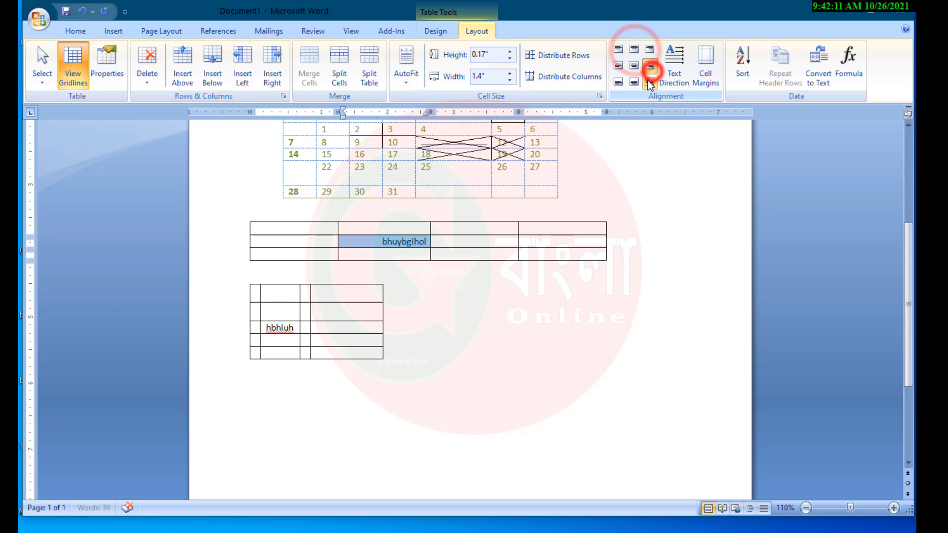
left_click(649, 80)
left_click(634, 82)
left_click(621, 83)
left_click(625, 60)
left_click(634, 65)
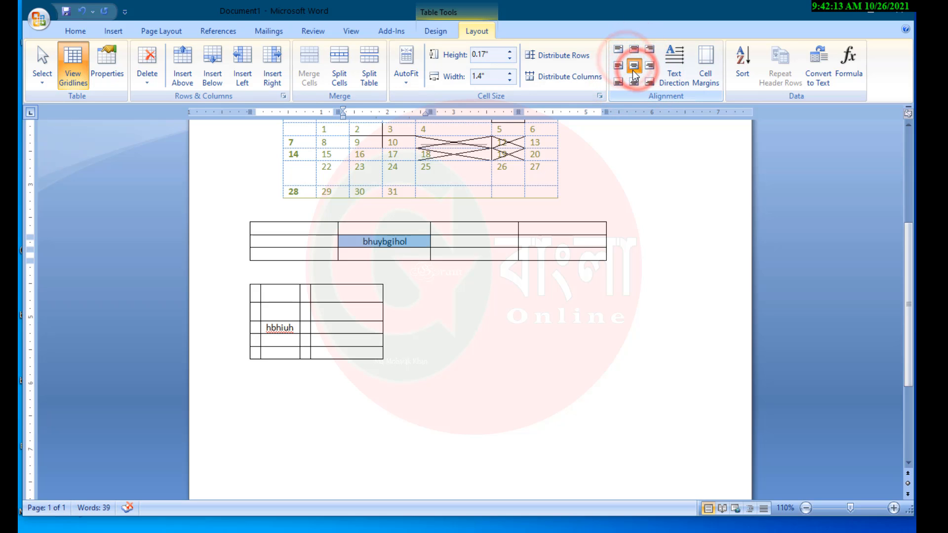
Step: Cycle the text direction of "bhuybgihol" through its vertical orientations and back to horizontal
left_click(685, 59)
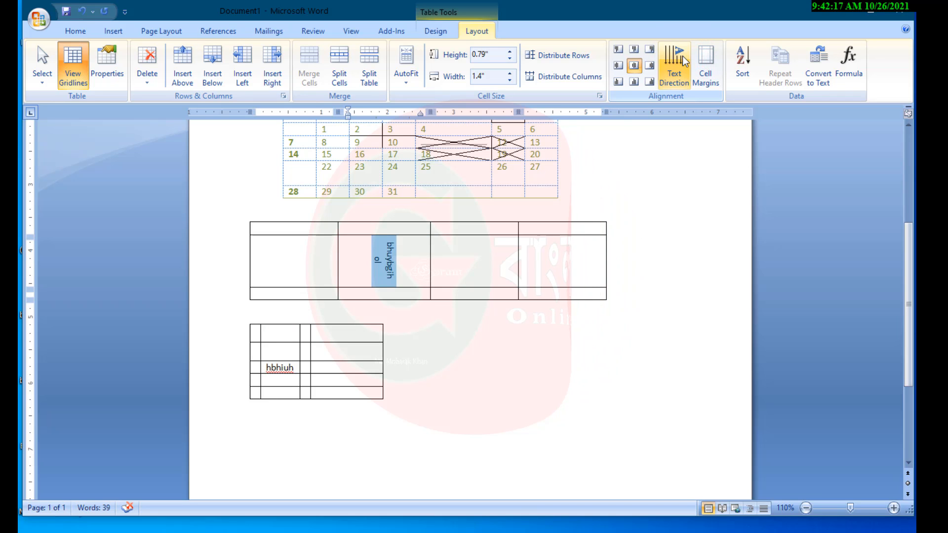
left_click(679, 60)
left_click(680, 61)
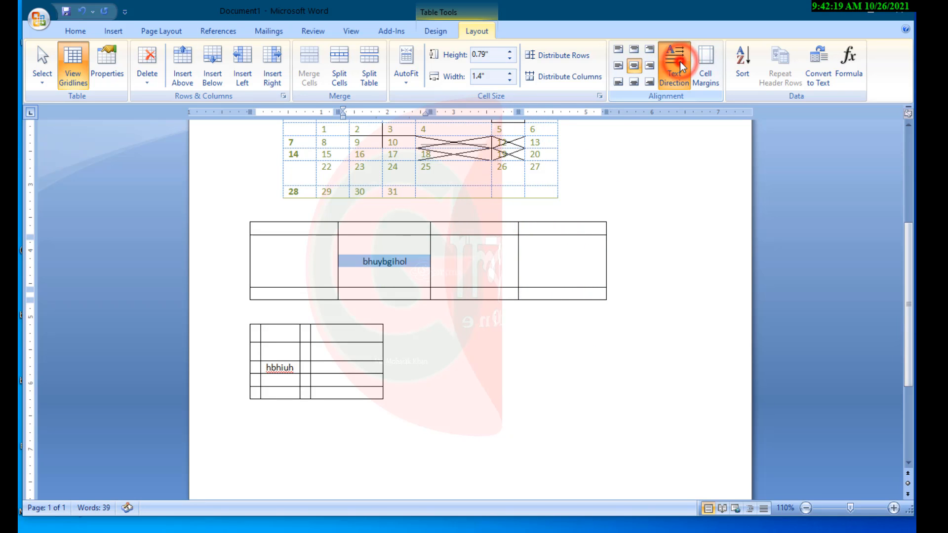
left_click(680, 61)
left_click(680, 62)
left_click(680, 61)
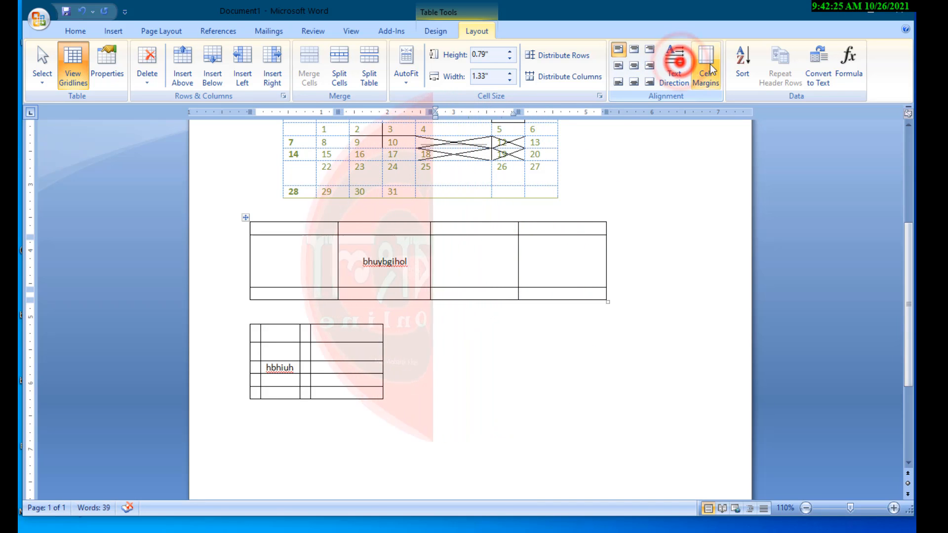
Step: Set the four-column table's default top cell margin to 0.09"
left_click(709, 64)
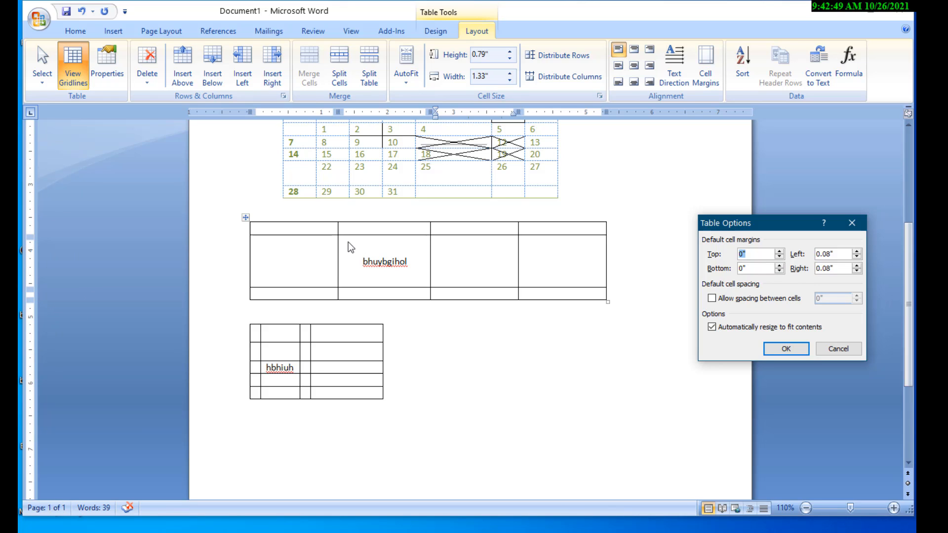
left_click(780, 251)
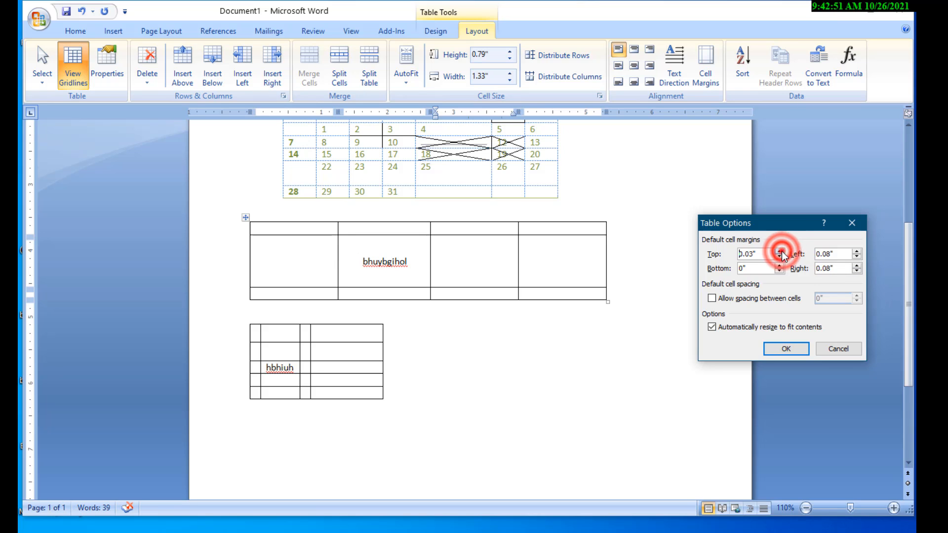
left_click(781, 251)
left_click(780, 251)
left_click(780, 251)
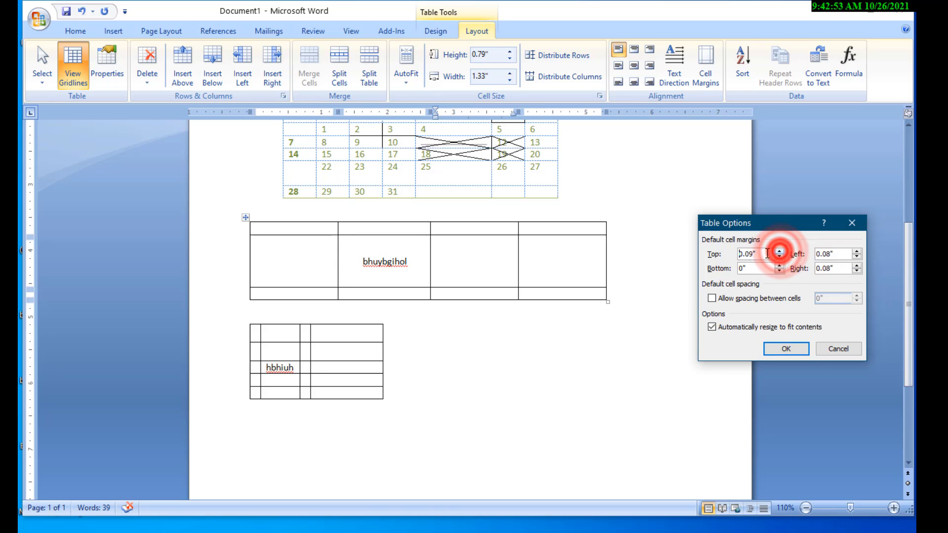
left_click(780, 251)
left_click(770, 350)
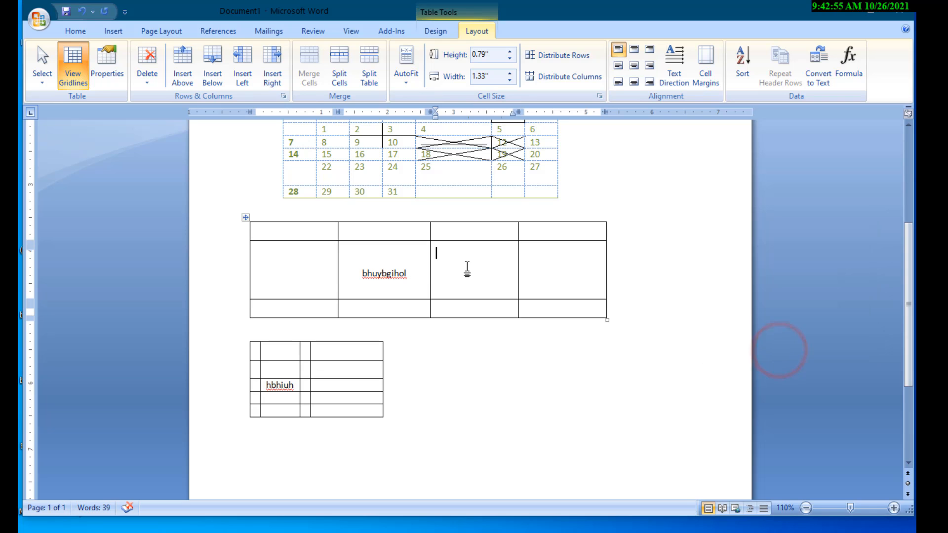
Step: Look over the document's tables, selecting the whole table containing "hbhiuh" along the way
left_click(511, 270)
scroll(511, 270, "up", 6)
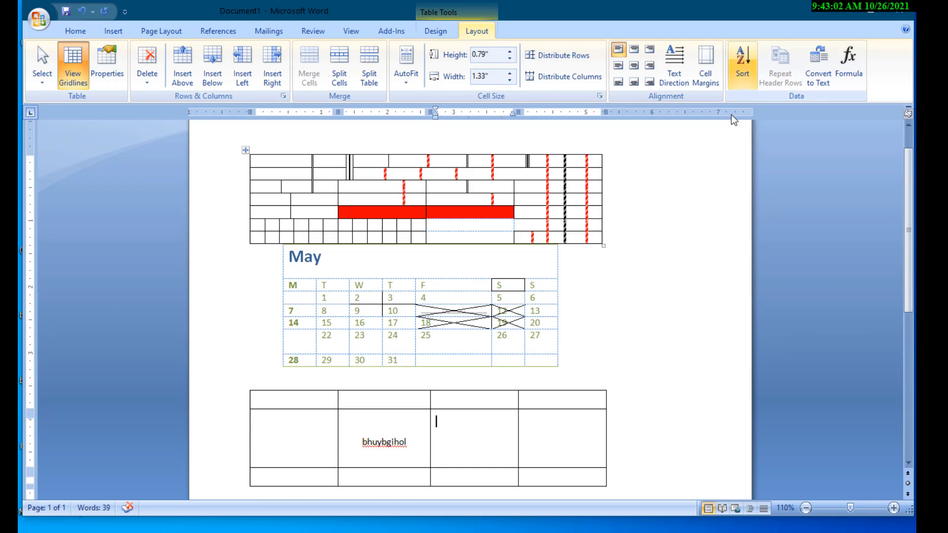
scroll(733, 306, "down", 2)
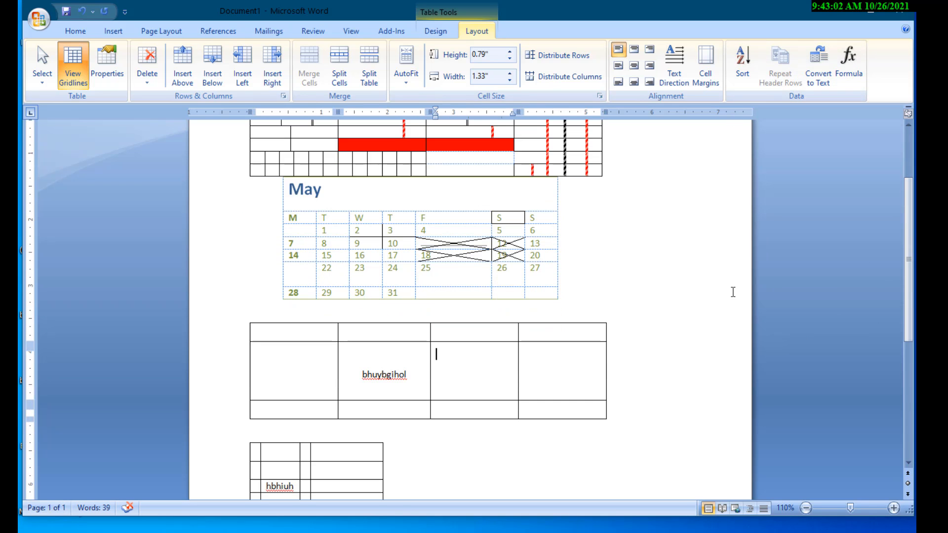
left_click(504, 256)
scroll(567, 325, "down", 2)
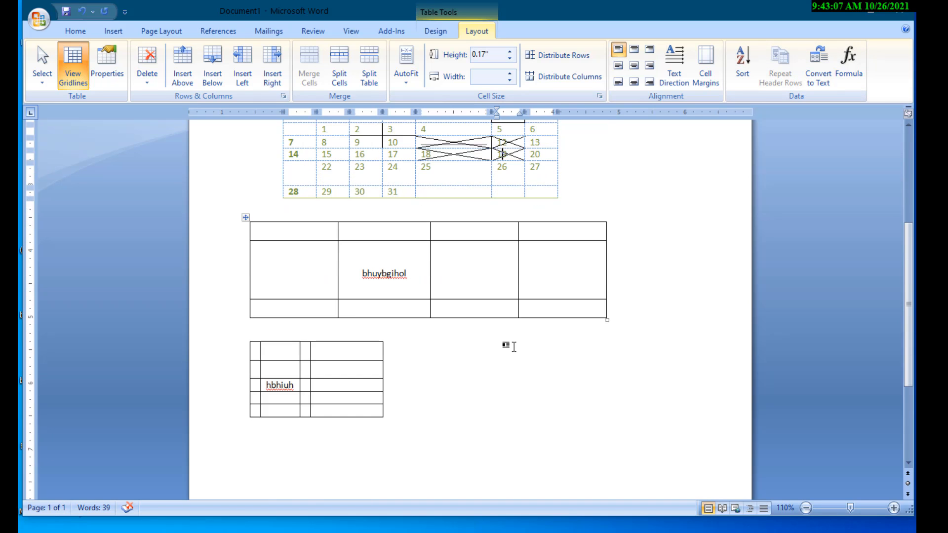
left_click_drag(257, 347, 301, 390)
left_click(246, 338)
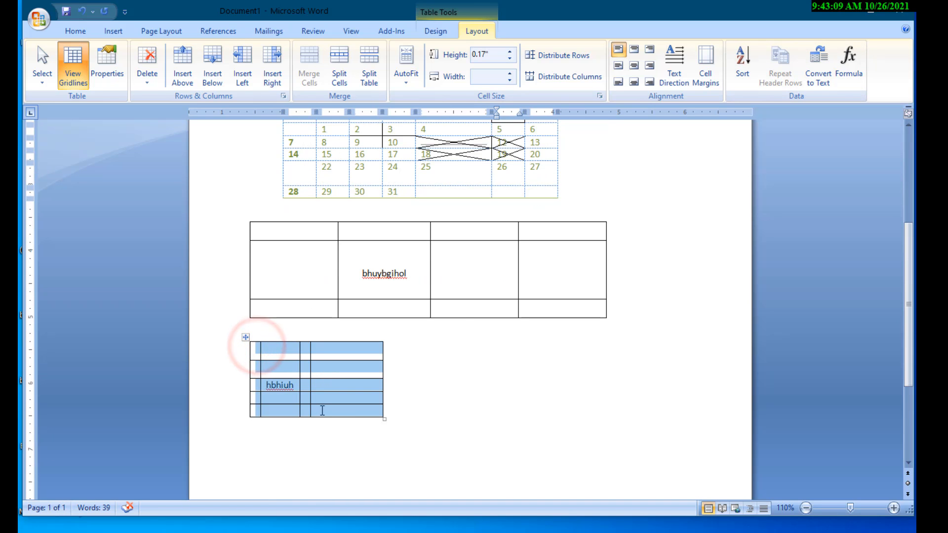
scroll(477, 367, "up", 3)
scroll(477, 366, "down", 2)
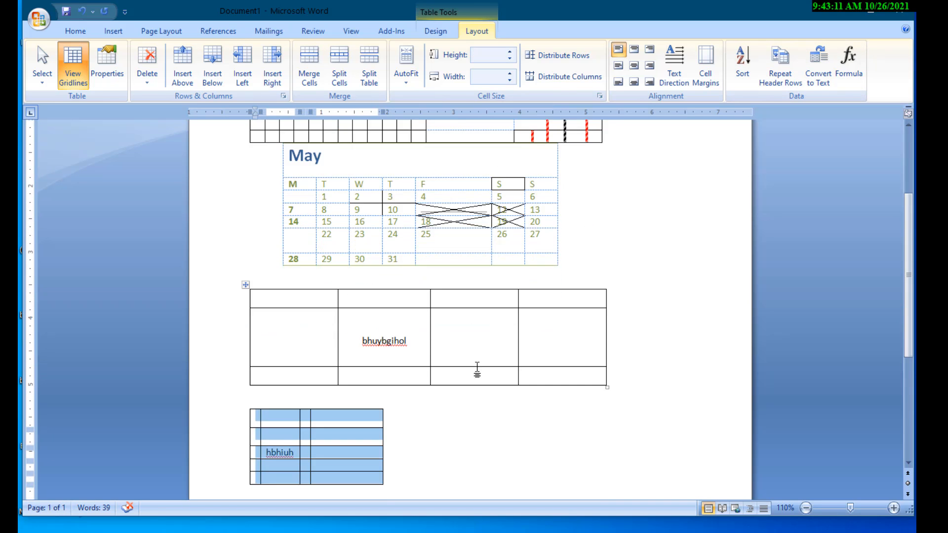
scroll(477, 366, "down", 2)
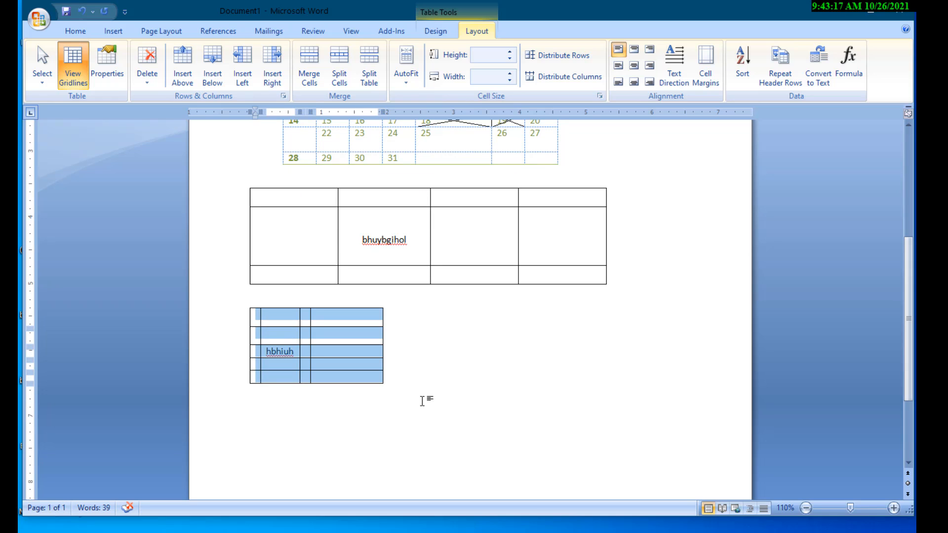
scroll(298, 371, "up", 5)
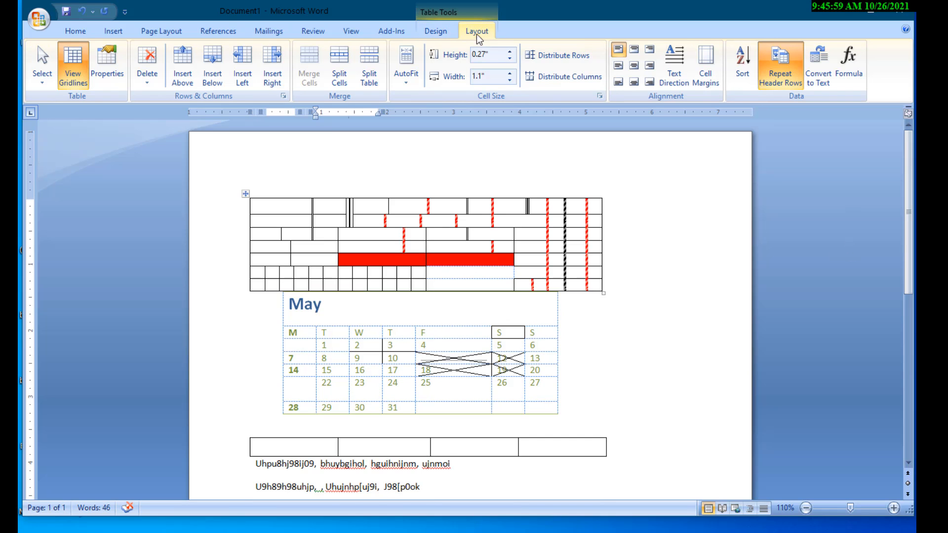
scroll(597, 387, "down", 3)
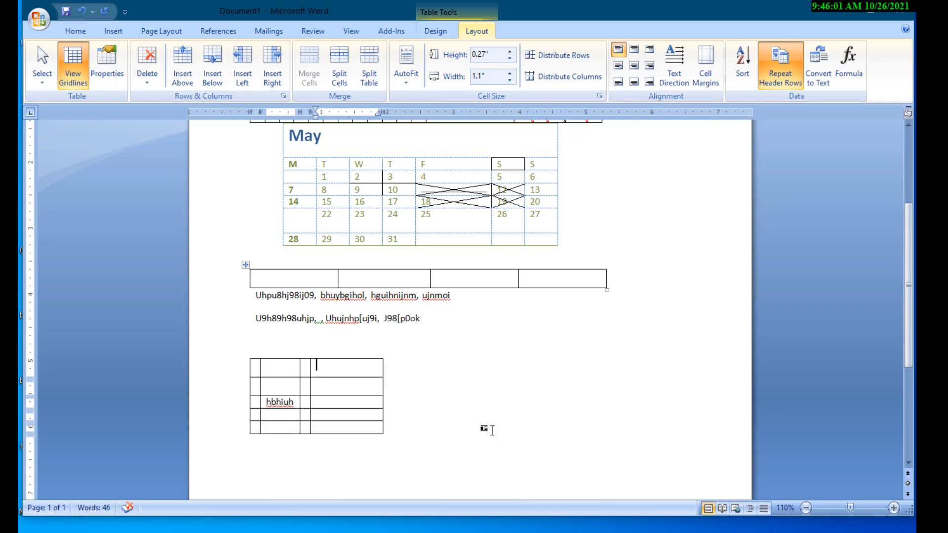